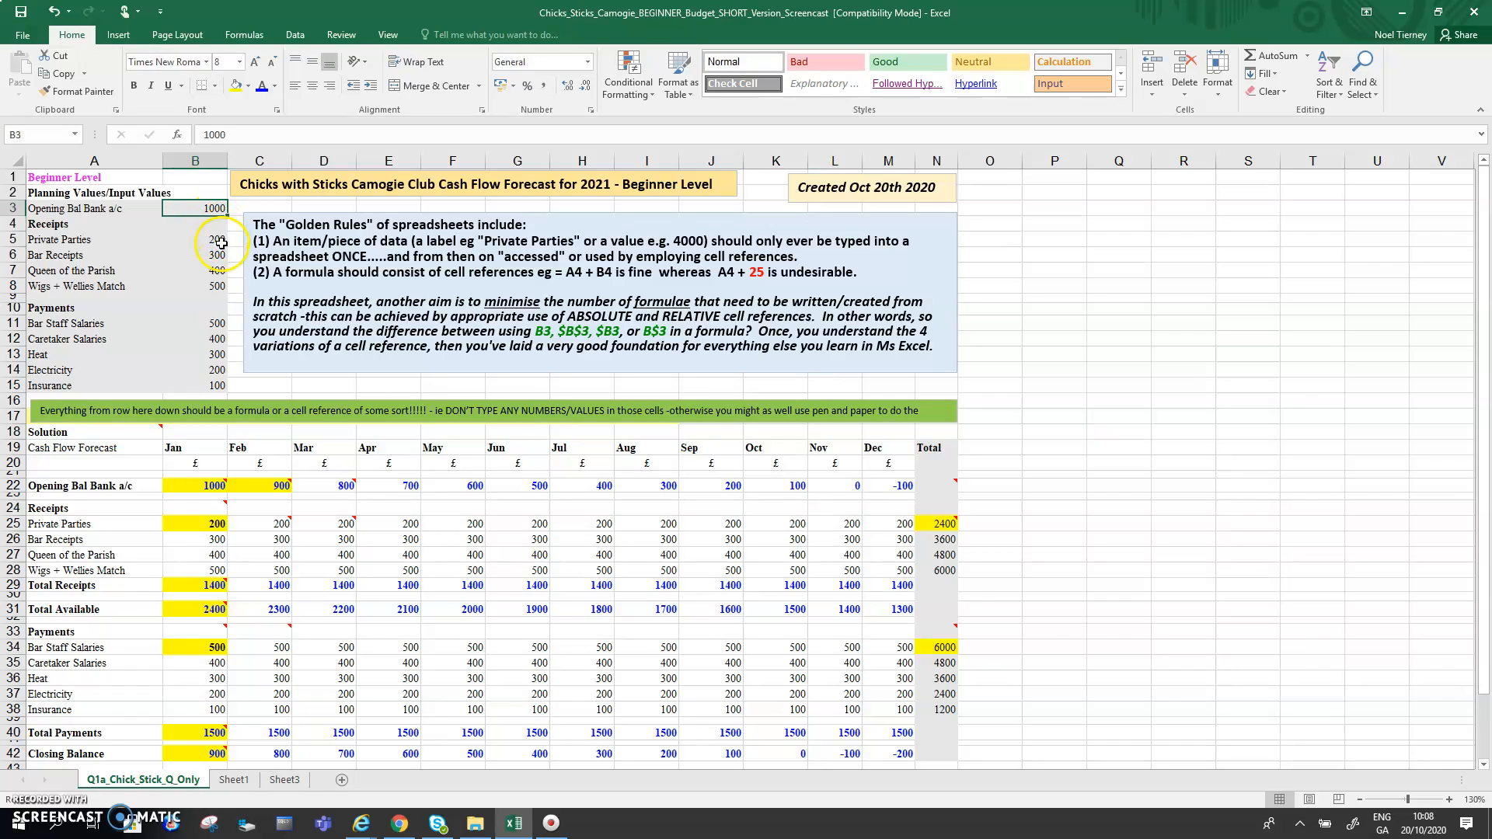
Examine the receipt and payment planning values and the January opening balance formula in B22 on the Q1a sheet.
click(220, 242)
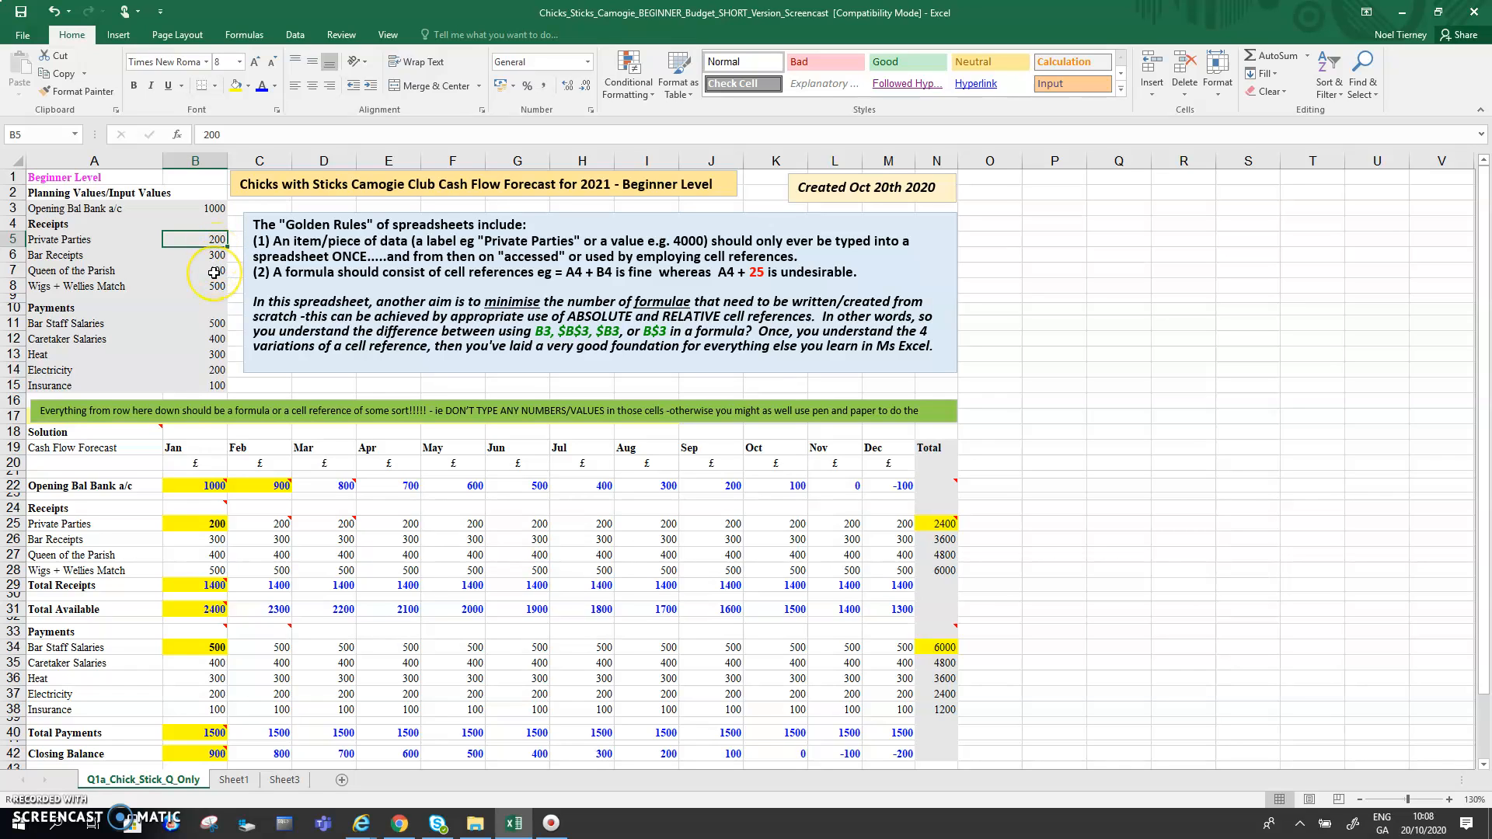
click(211, 325)
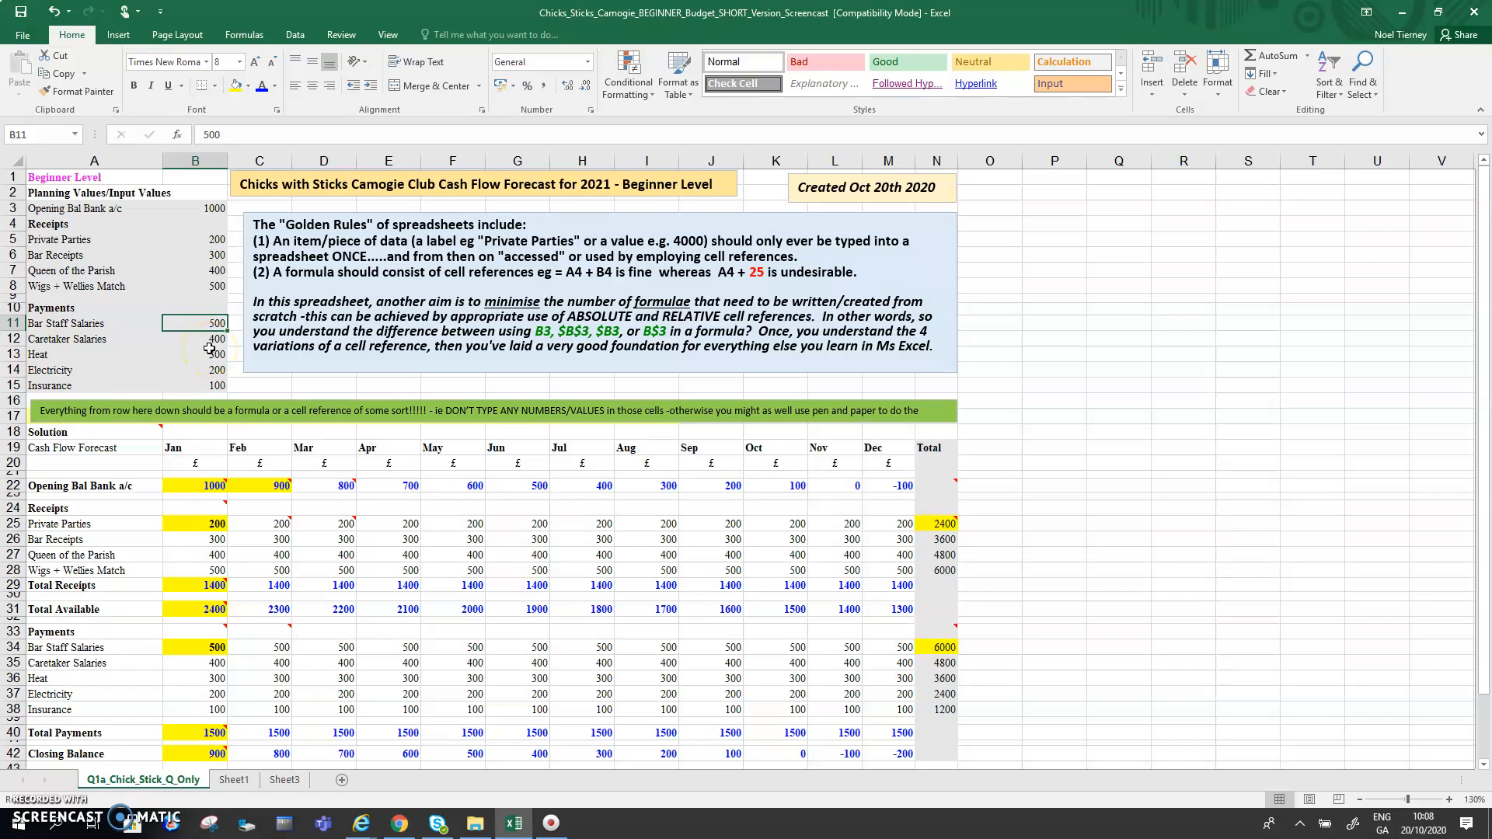
mouse_move(281, 528)
mouse_move(221, 490)
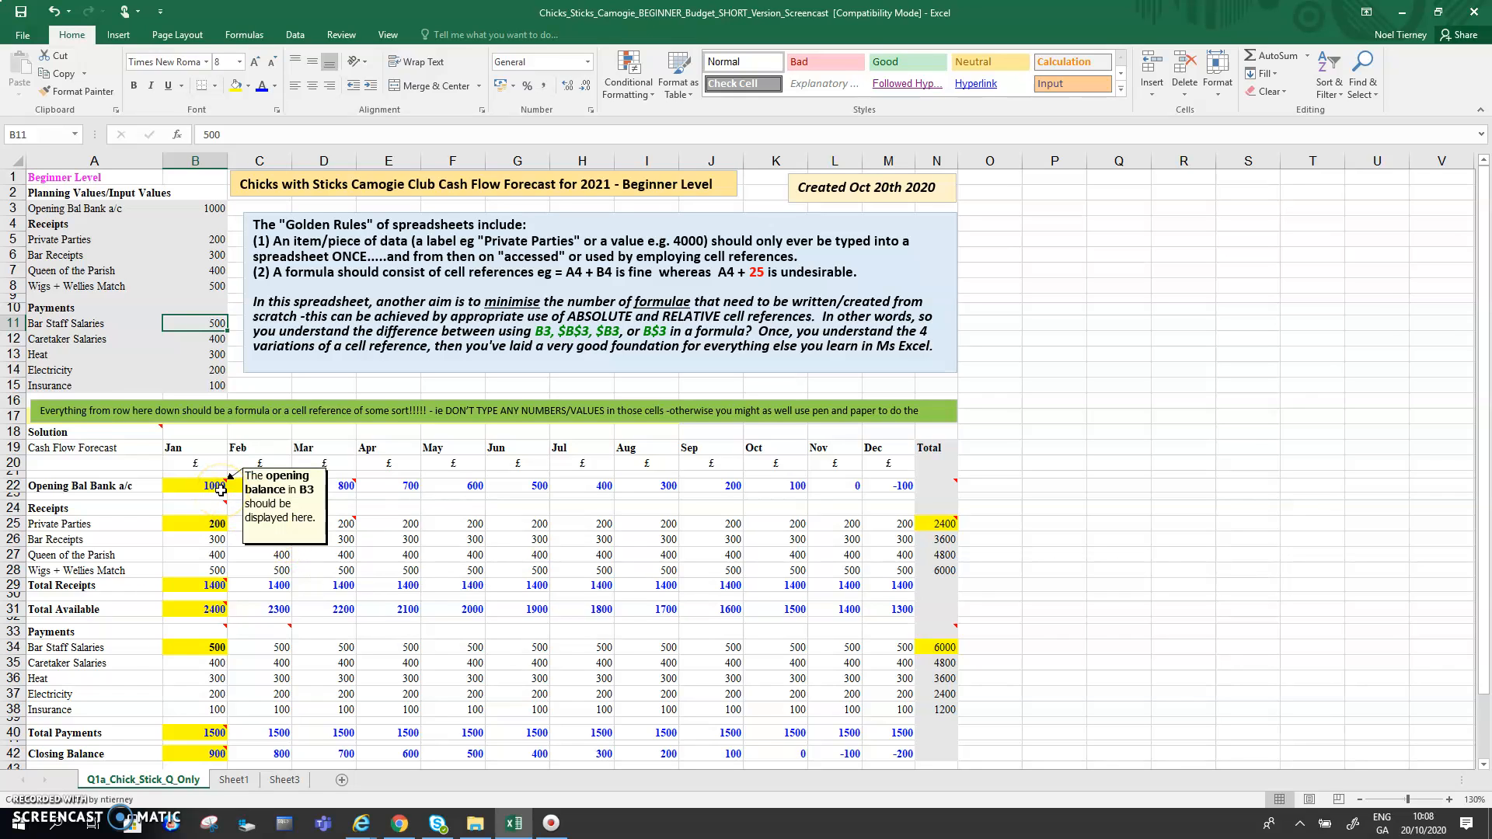
click(206, 486)
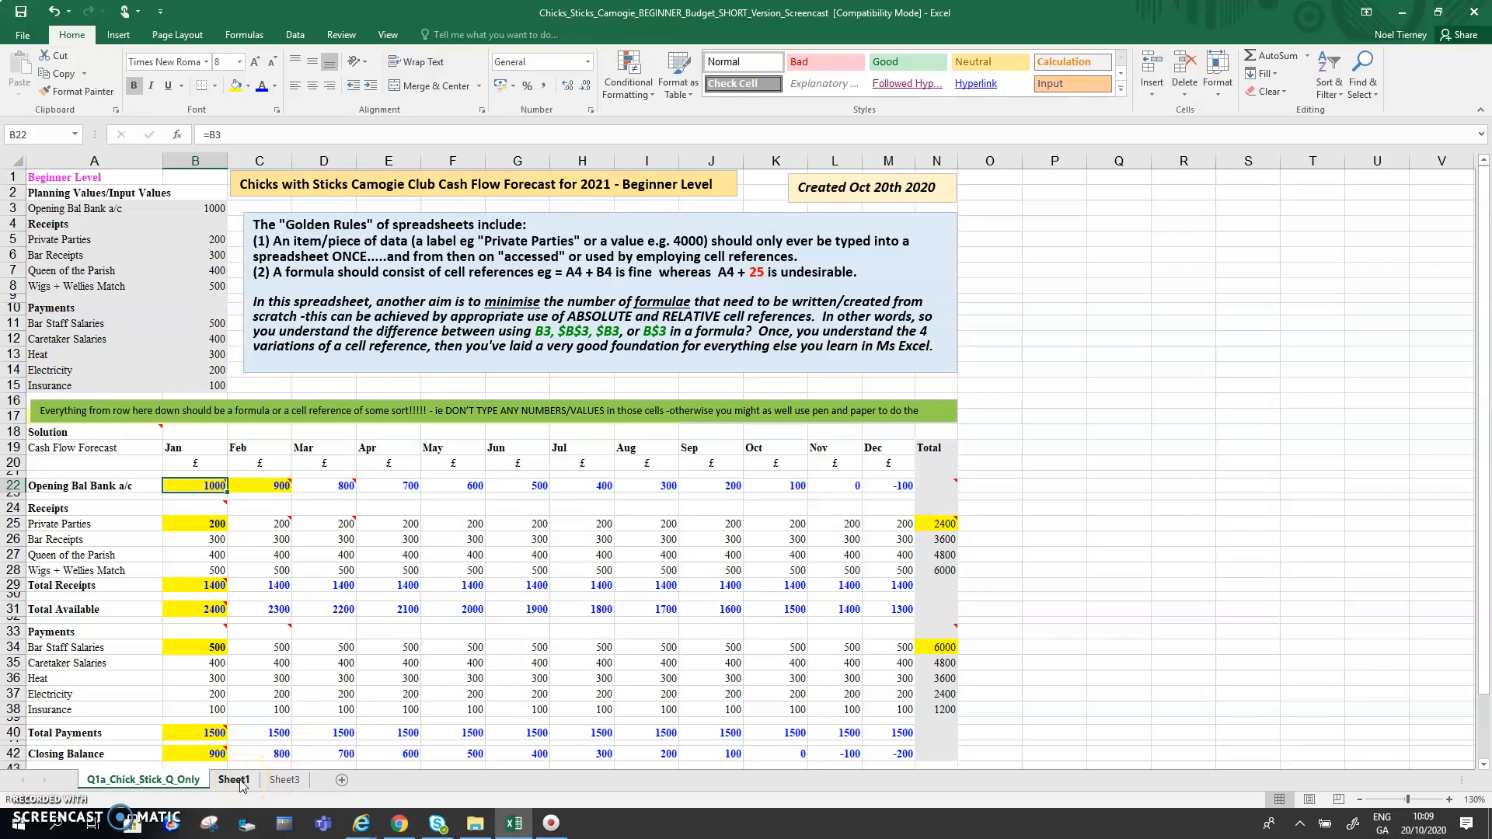
click(204, 243)
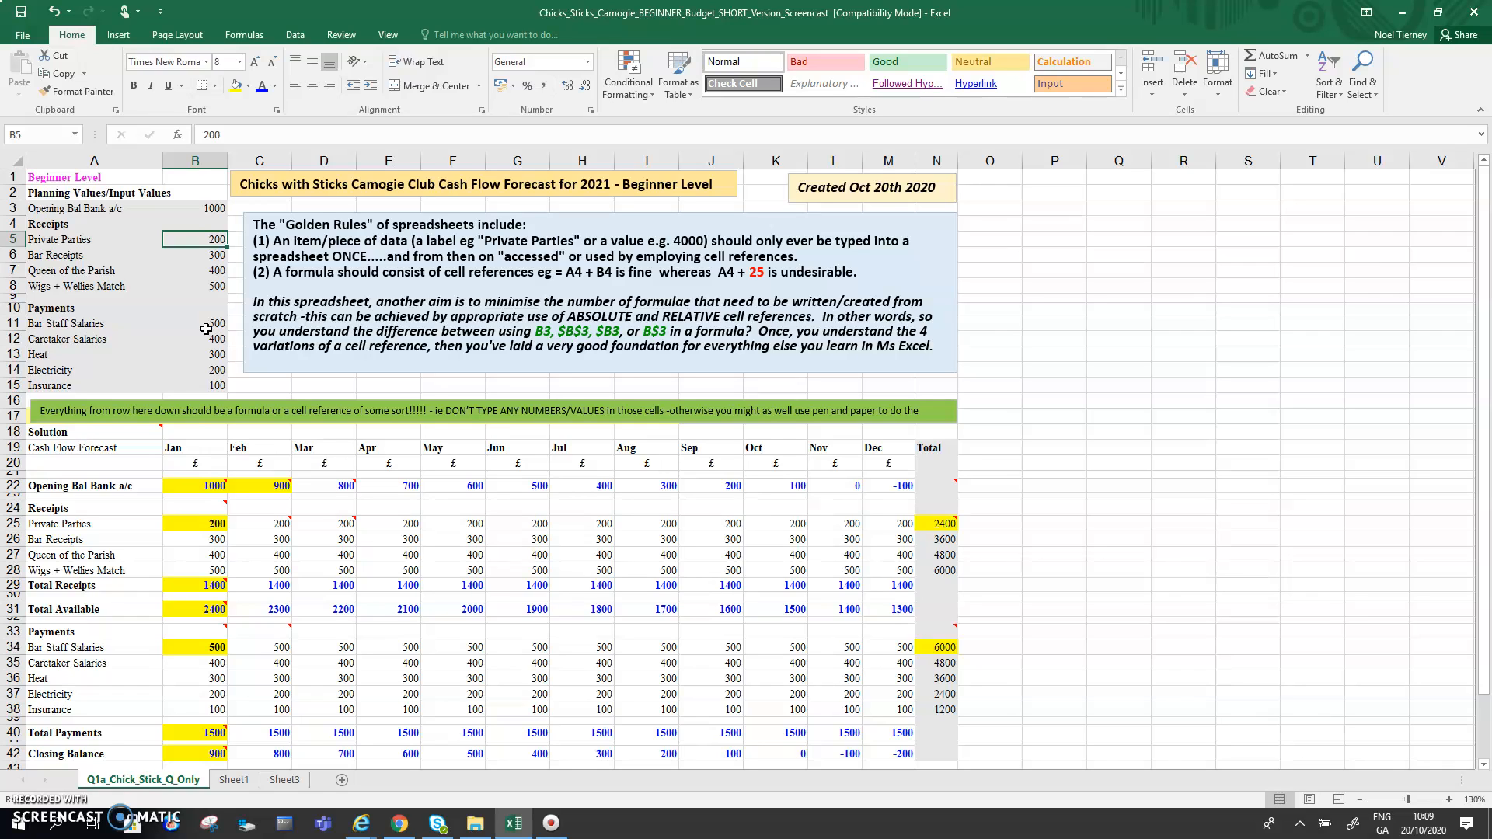
Examine the monthly increase amounts for the receipts and payments on Sheet1.
click(235, 782)
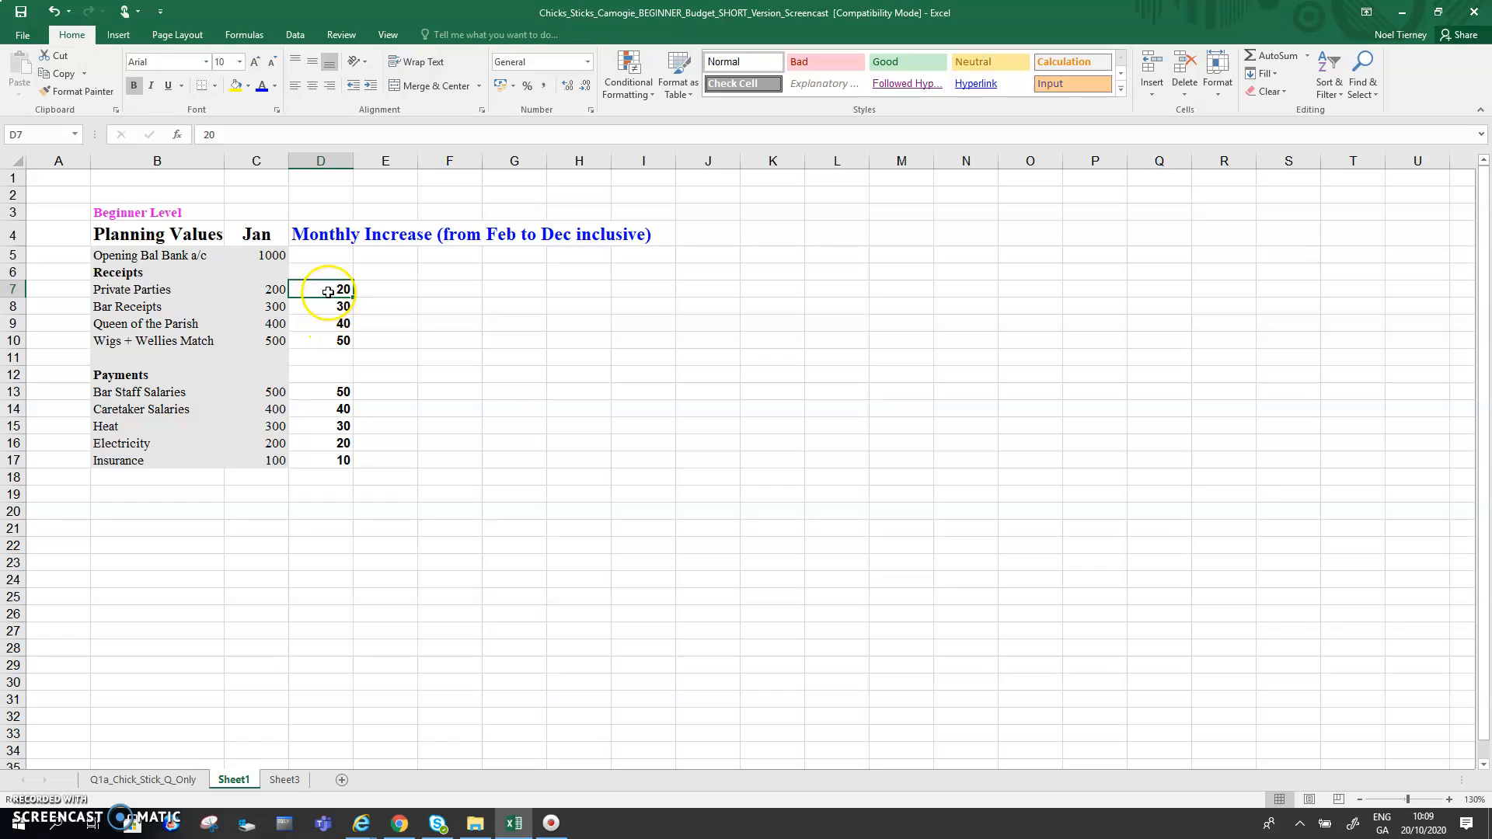
click(354, 296)
click(331, 288)
click(392, 291)
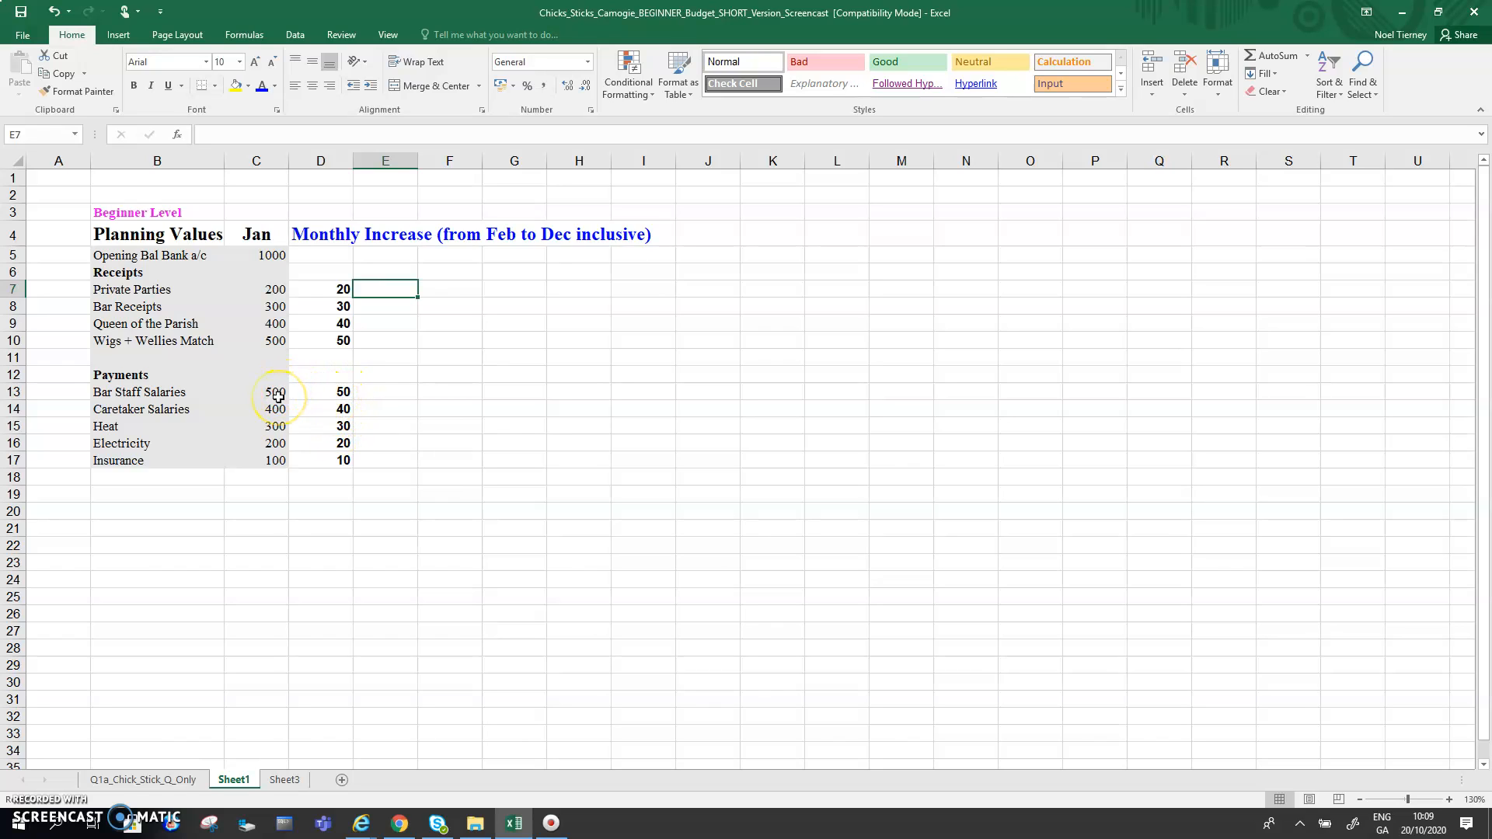
click(346, 392)
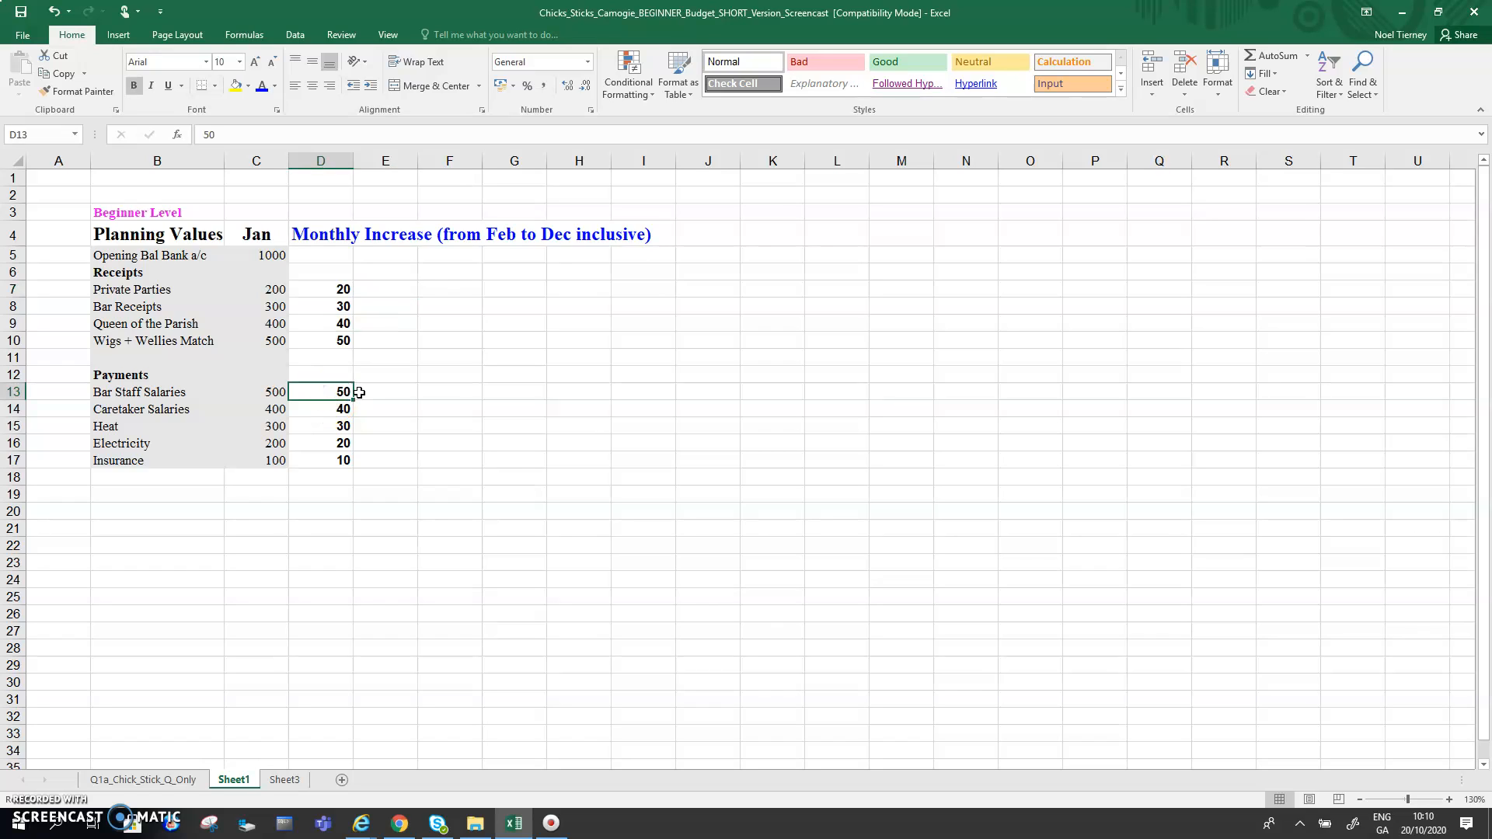
Duplicate the Q1a_Chick_Stick_Q_Only sheet and place the copy directly after the original.
click(136, 783)
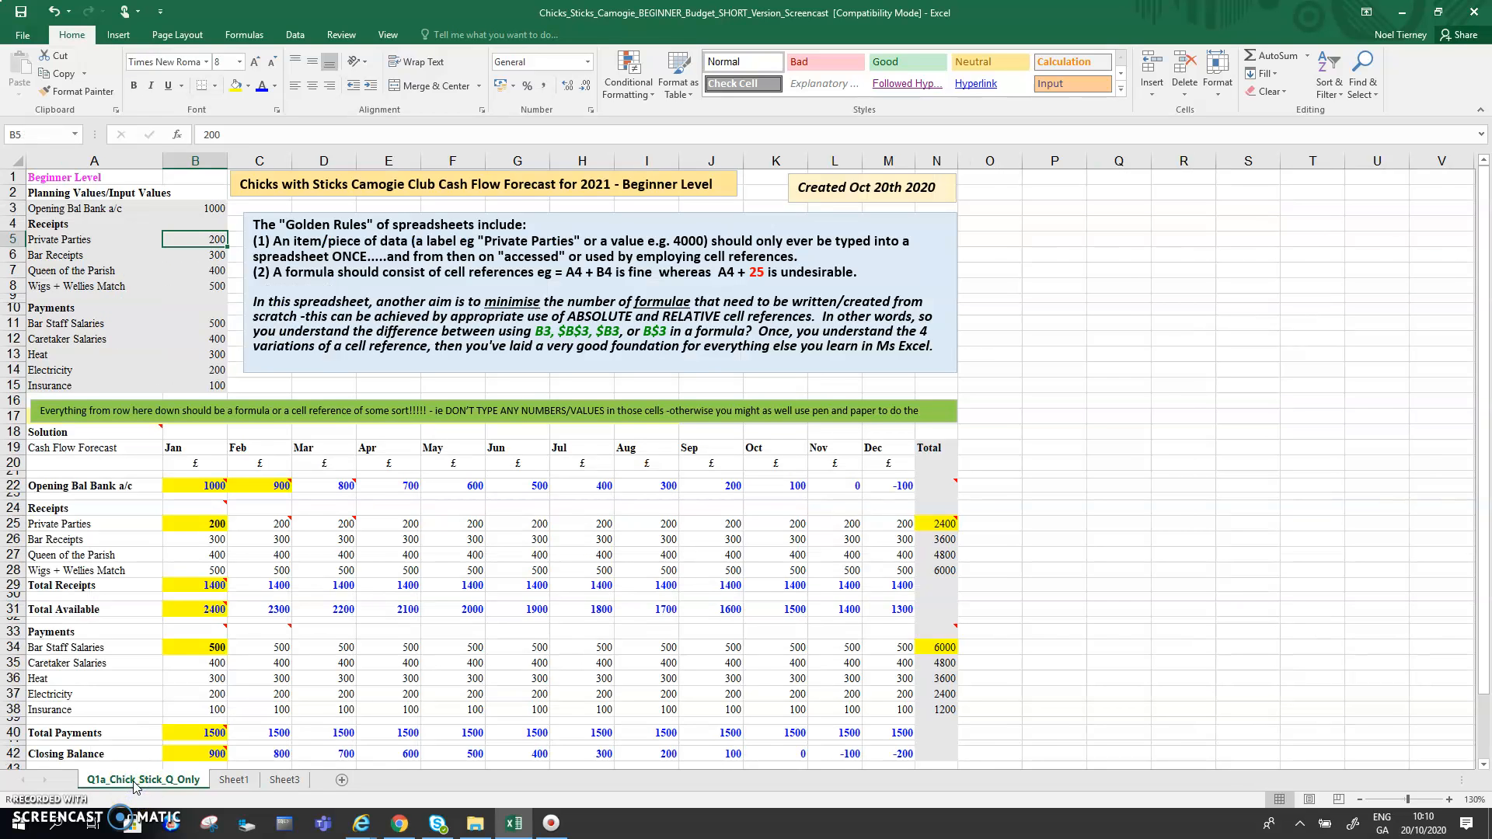
right_click(137, 781)
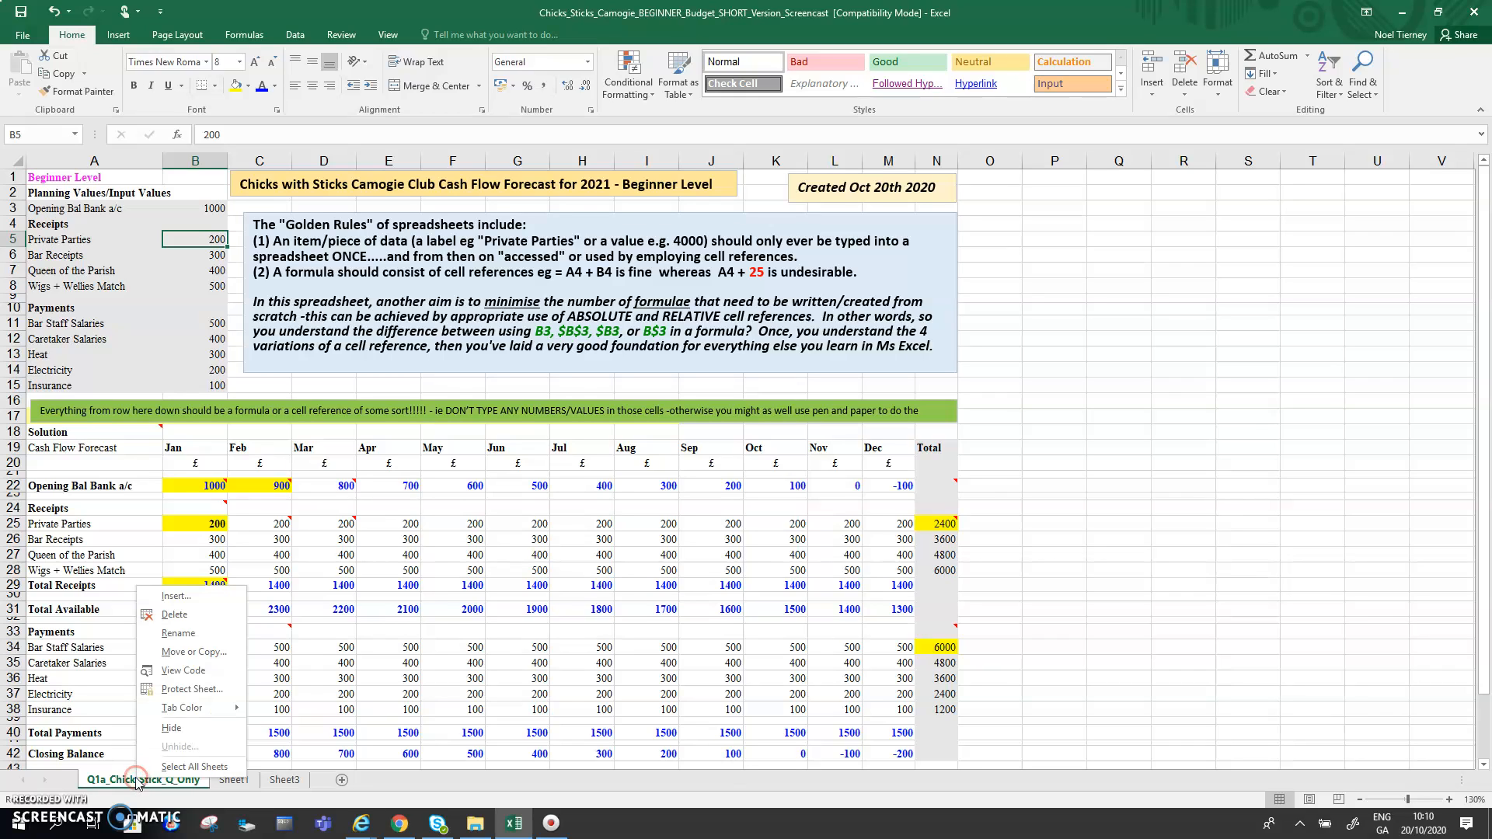
click(199, 657)
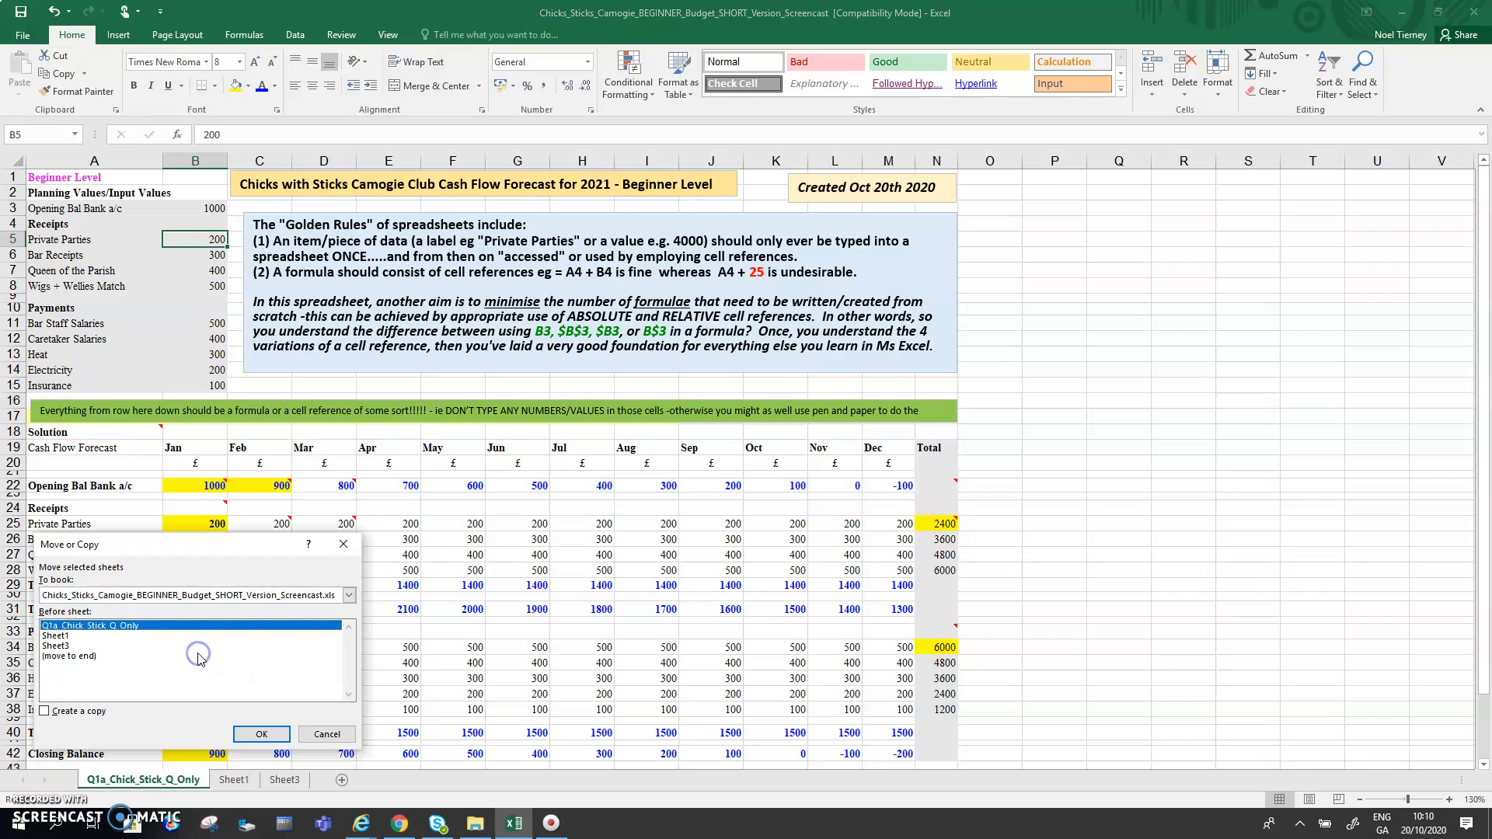
click(45, 712)
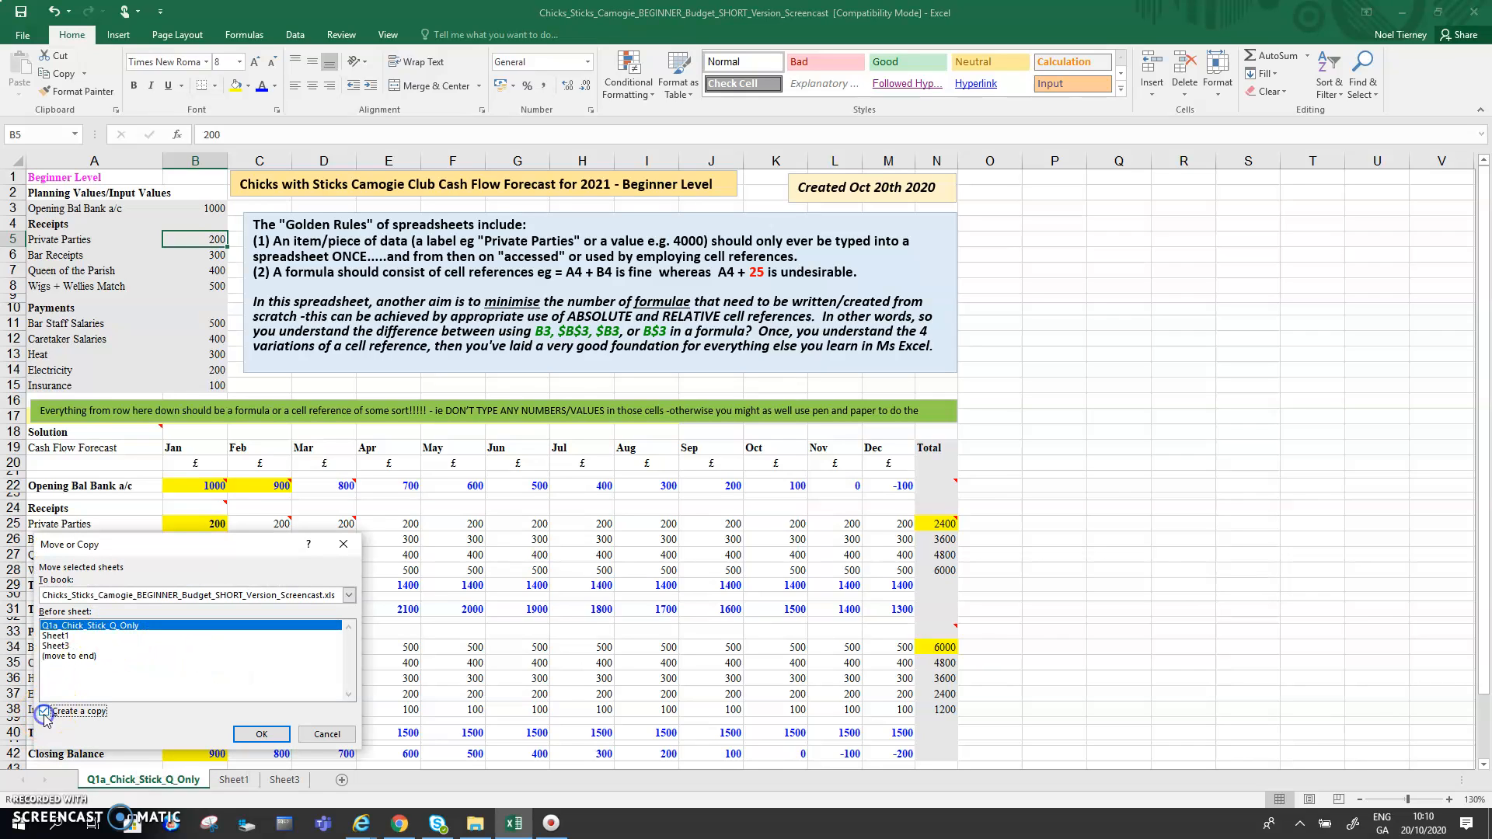
click(258, 734)
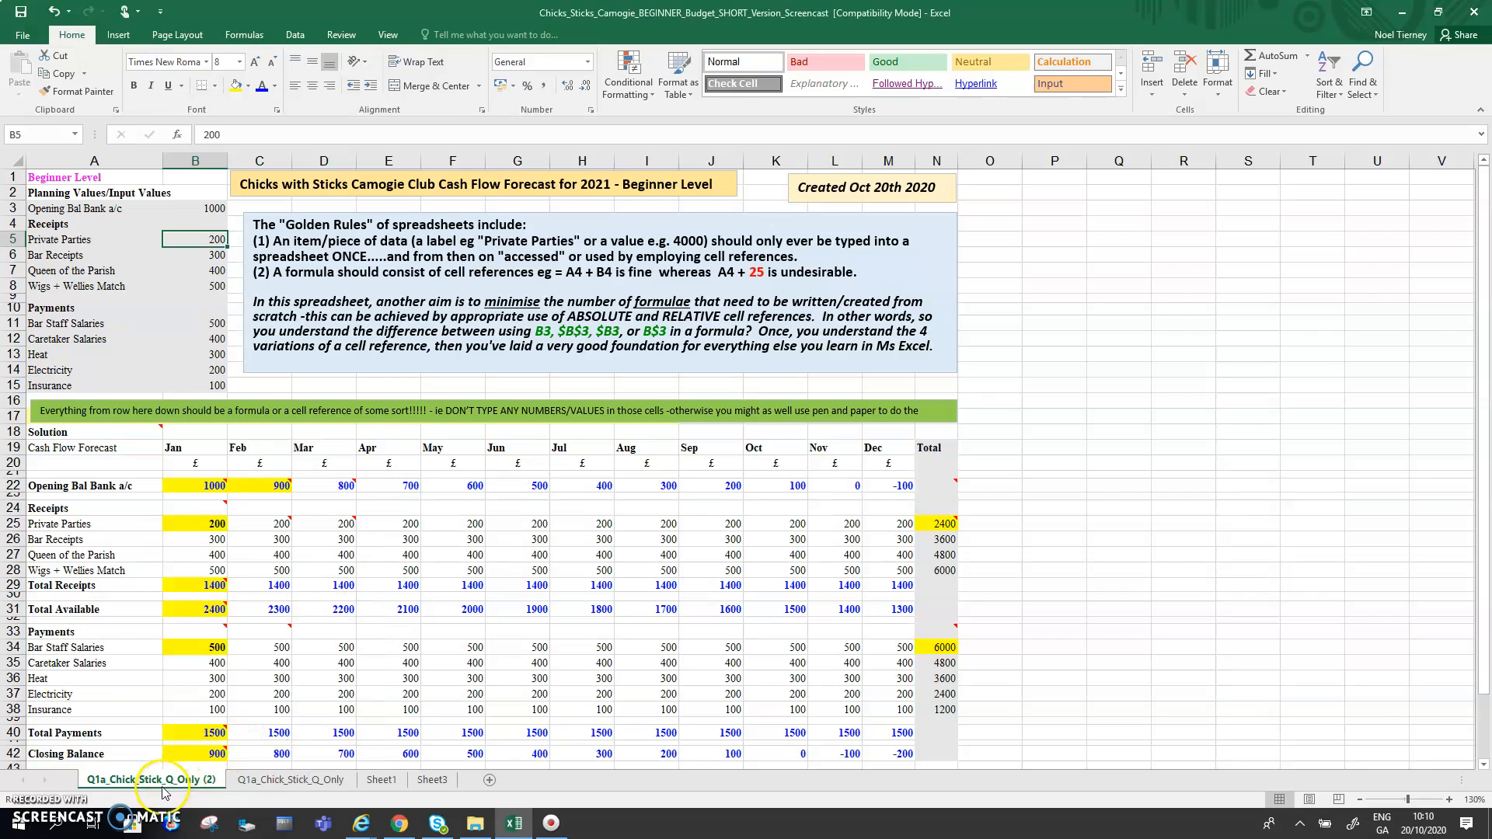
drag(164, 785, 392, 782)
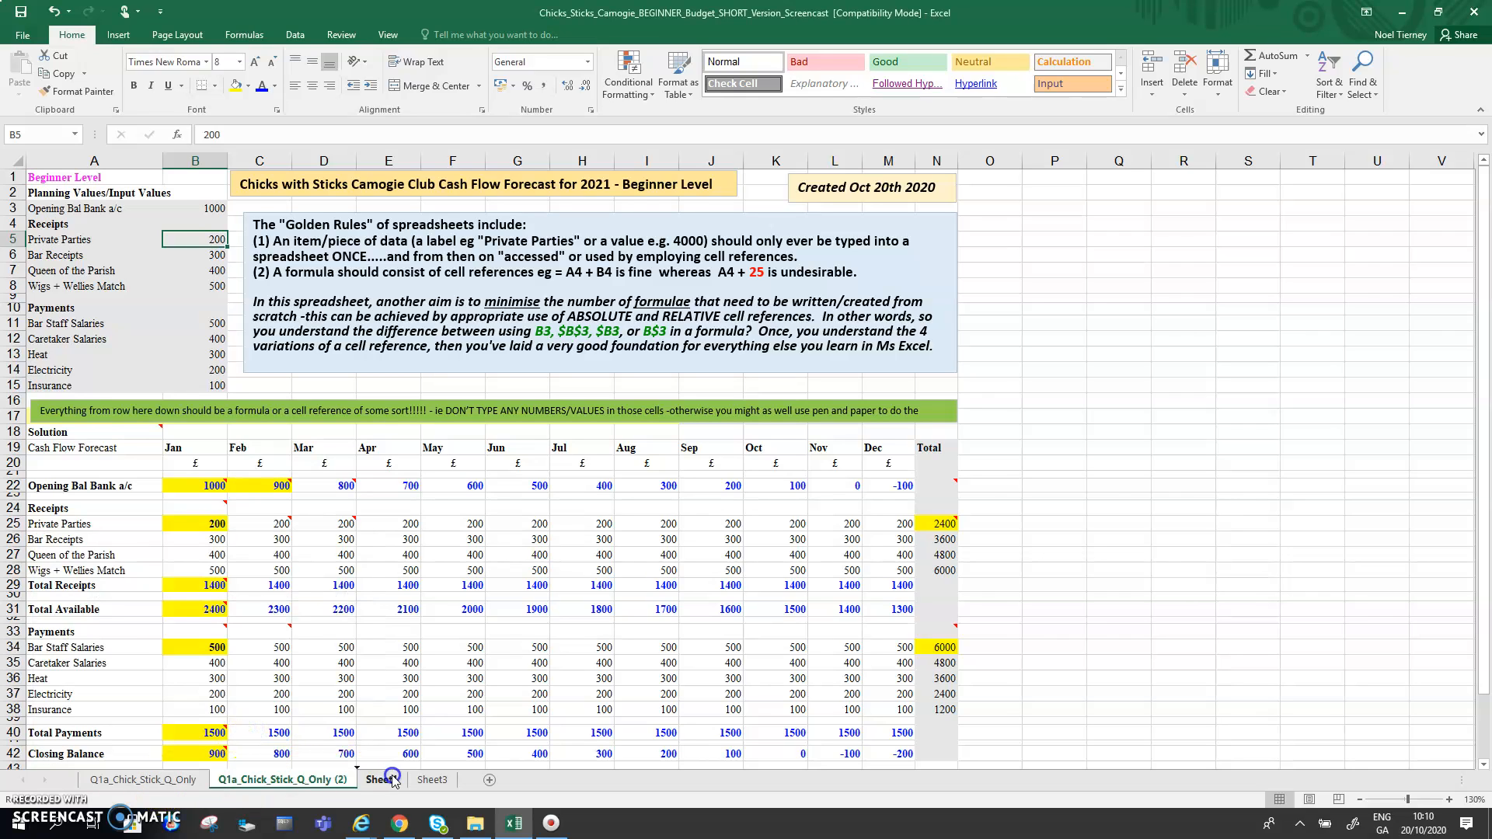
Rename the copied sheet as Q1B_Chick_Stick_Q_Only.
right_click(263, 783)
click(304, 634)
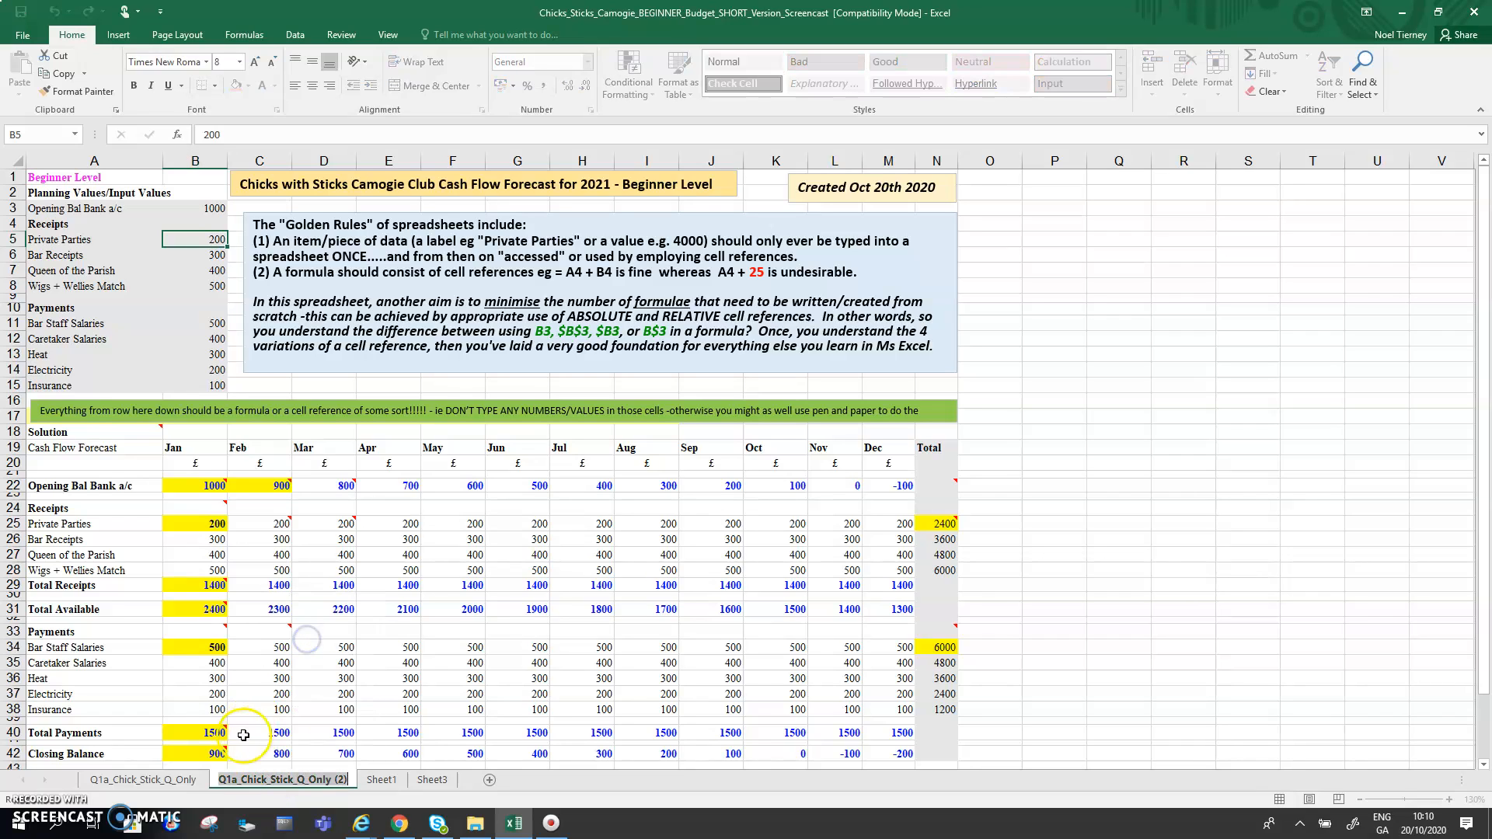
click(239, 779)
key(BackSpace)
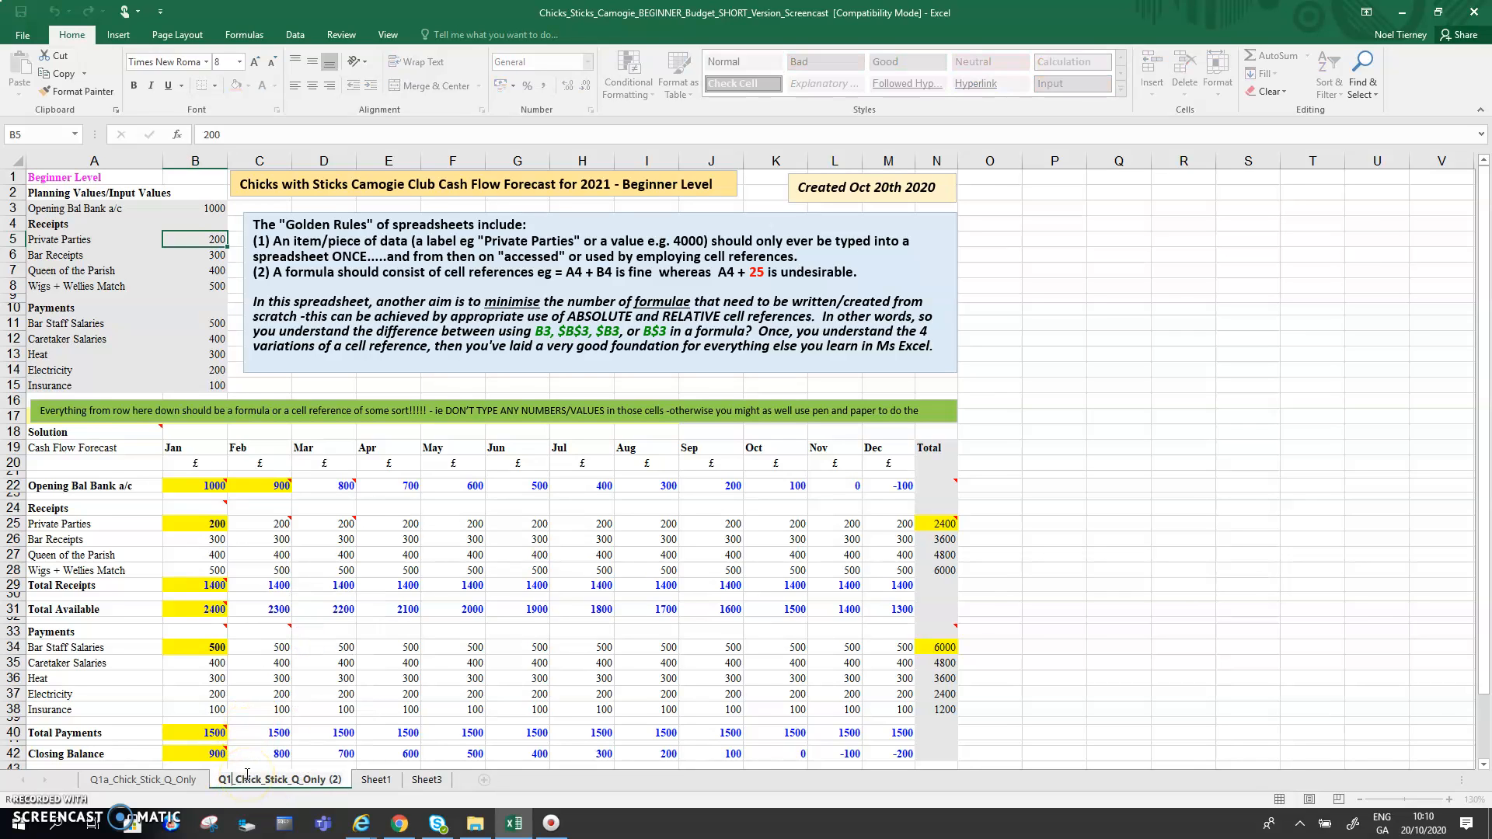
text(B)
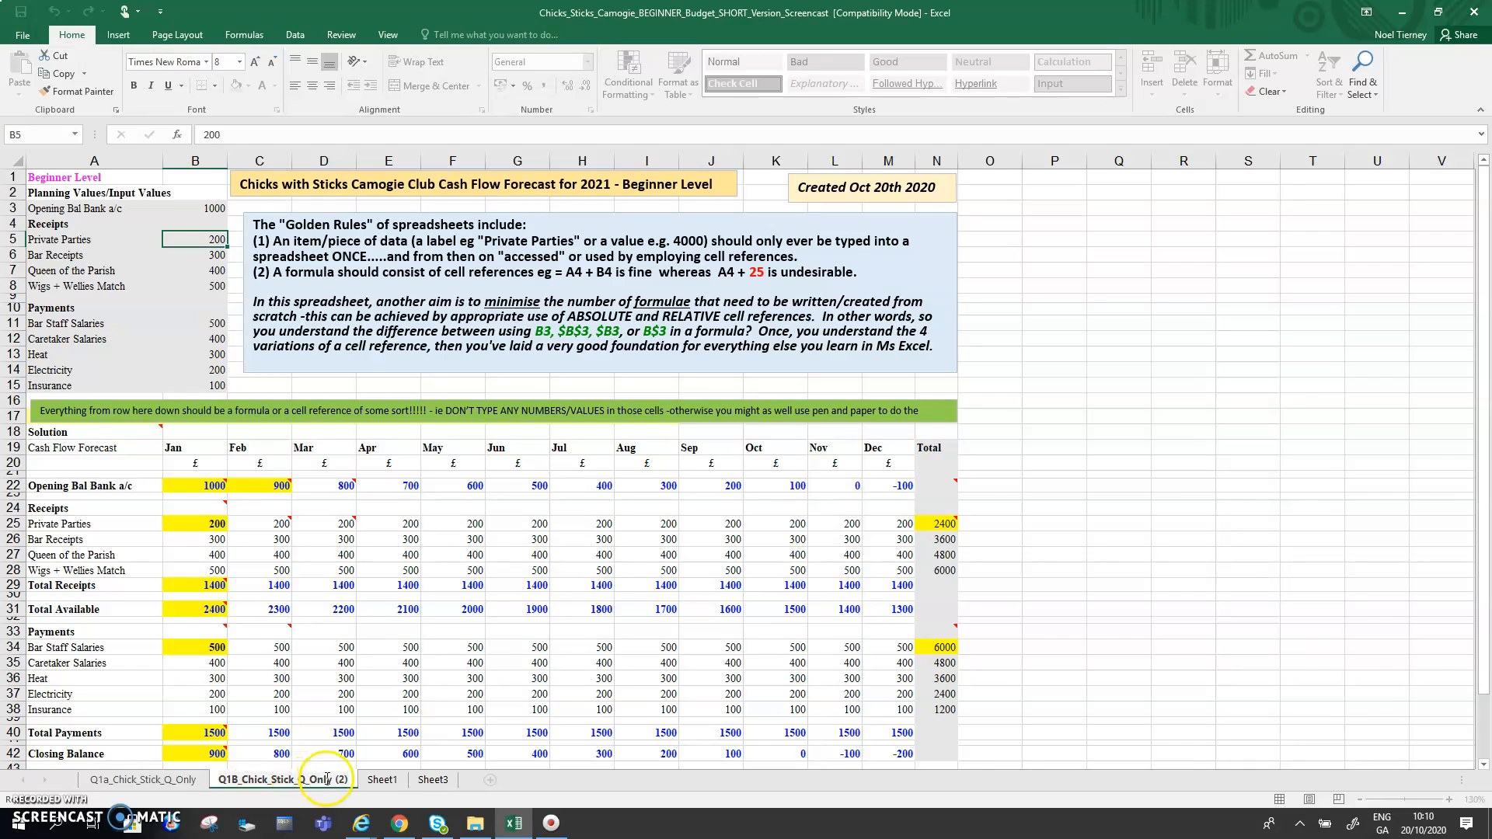
key(BackSpace)
key(BackSpace)
key(BackSpace)
key(BackSpace)
key(Return)
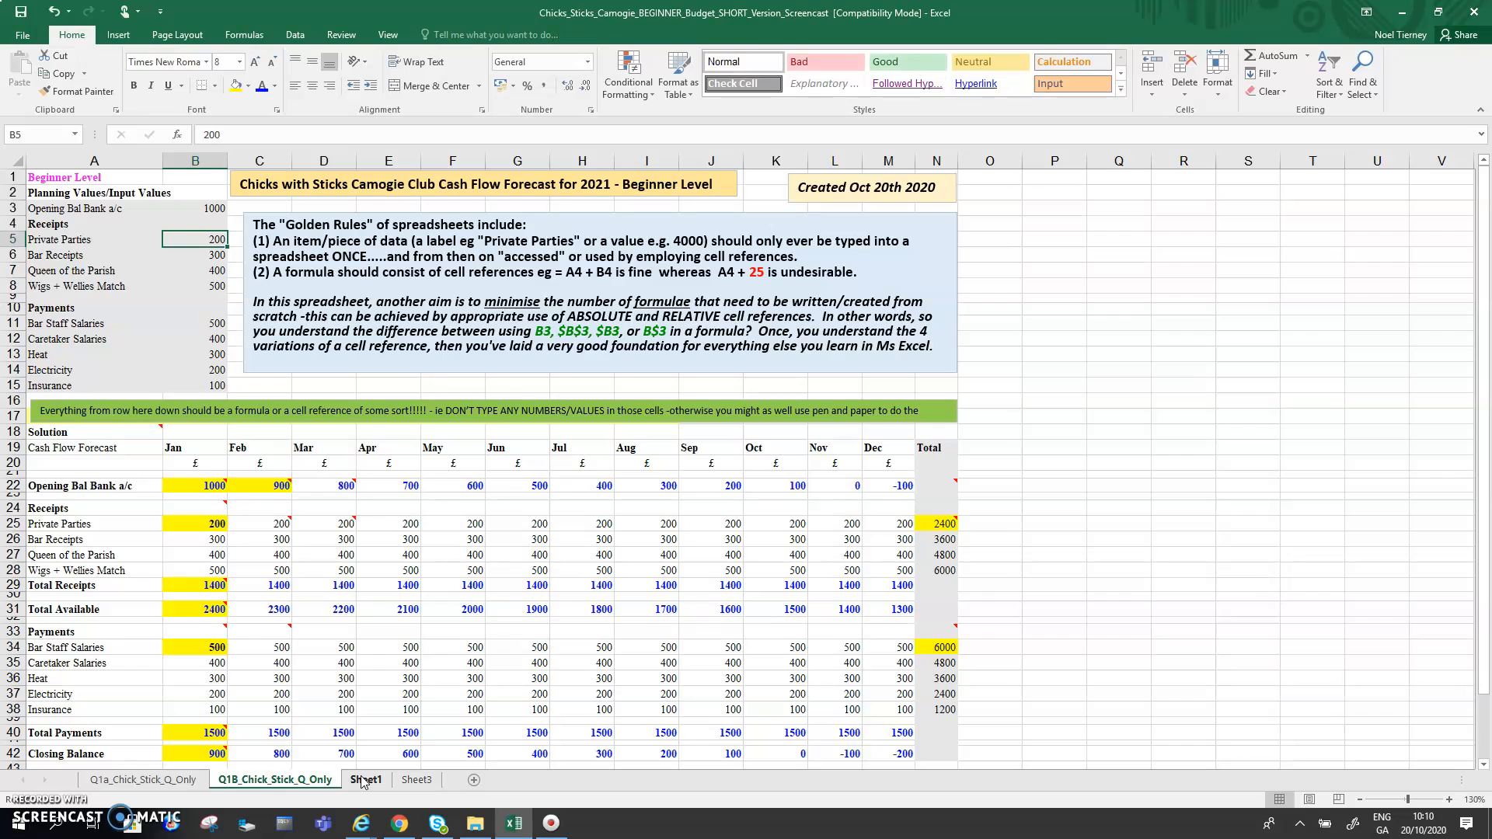
Clear the February to December receipts in C25:M28 and payments in C34:M38.
click(343, 542)
mouse_move(251, 525)
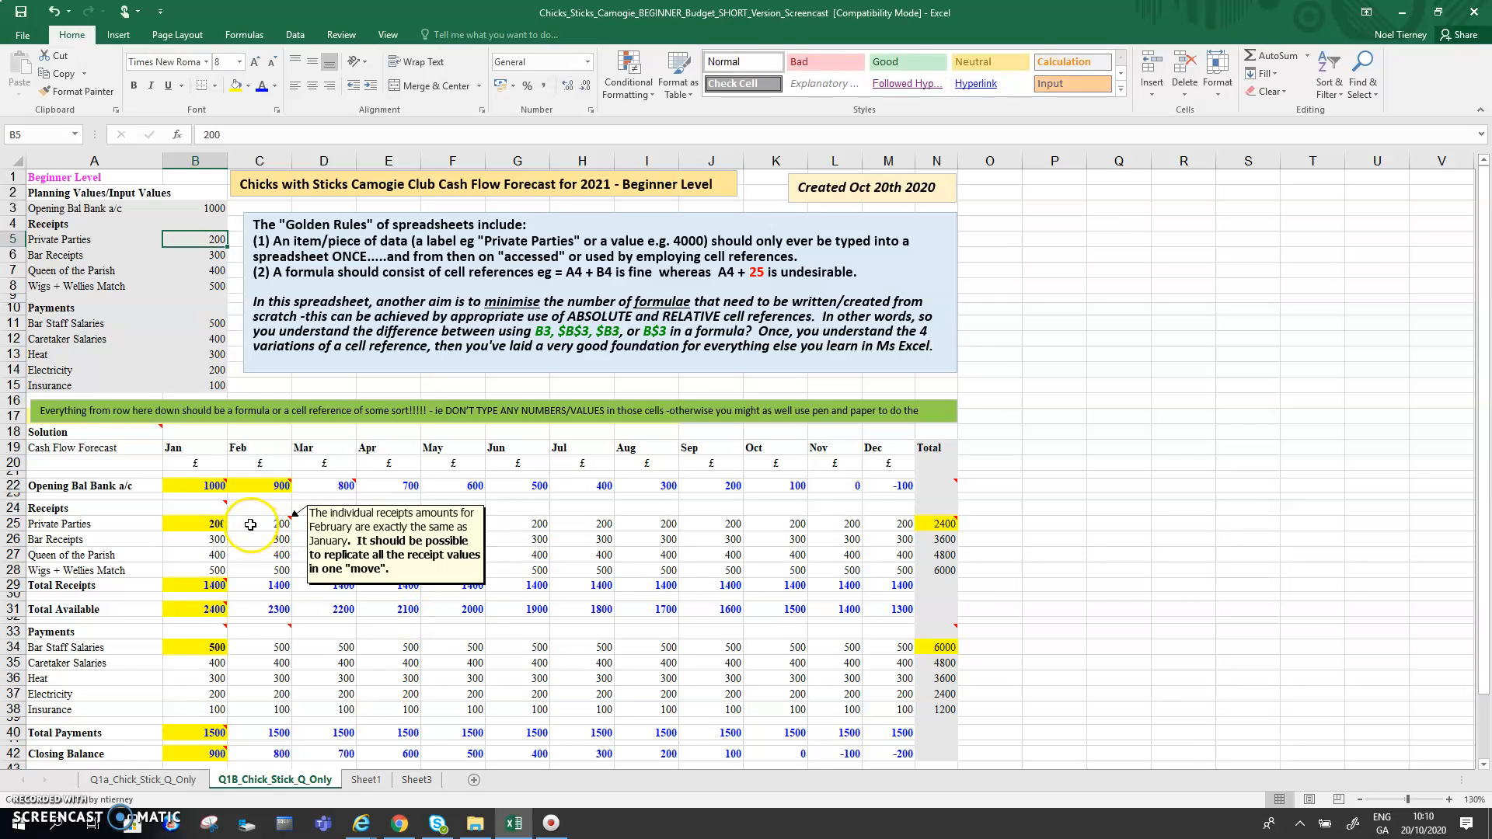
drag(250, 525, 870, 568)
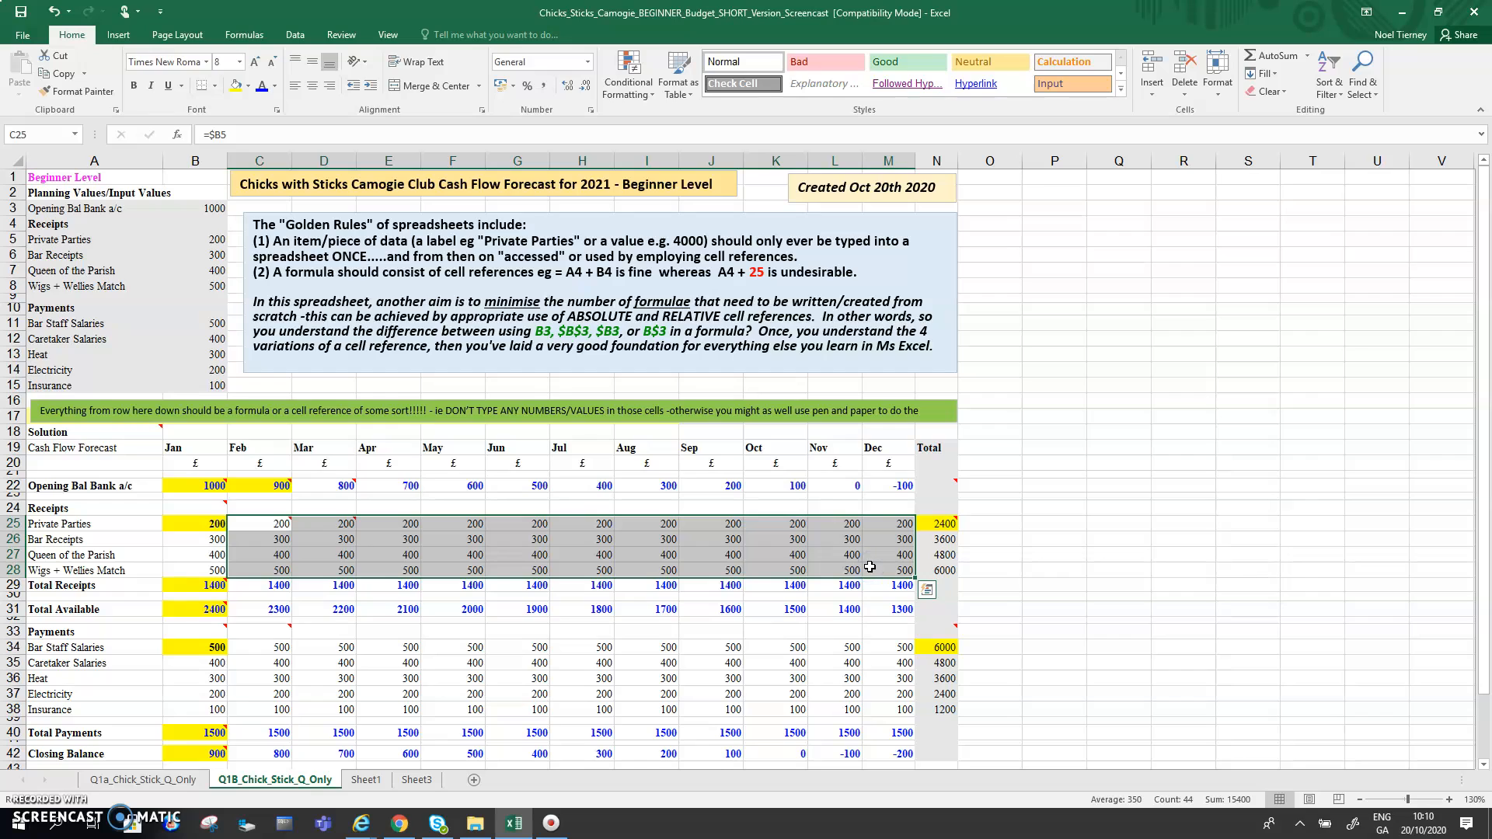
key(Delete)
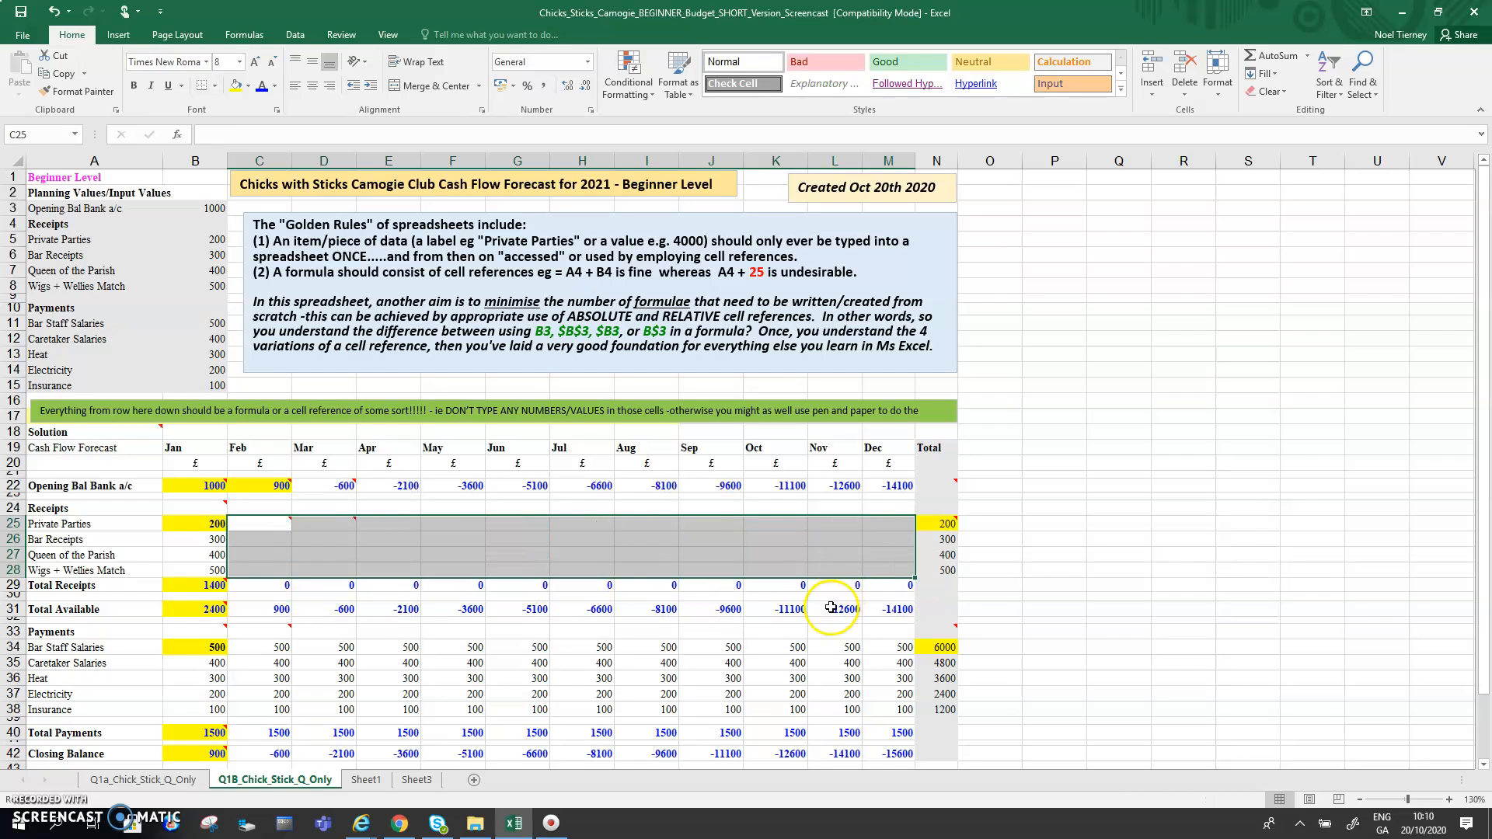
drag(282, 646, 885, 710)
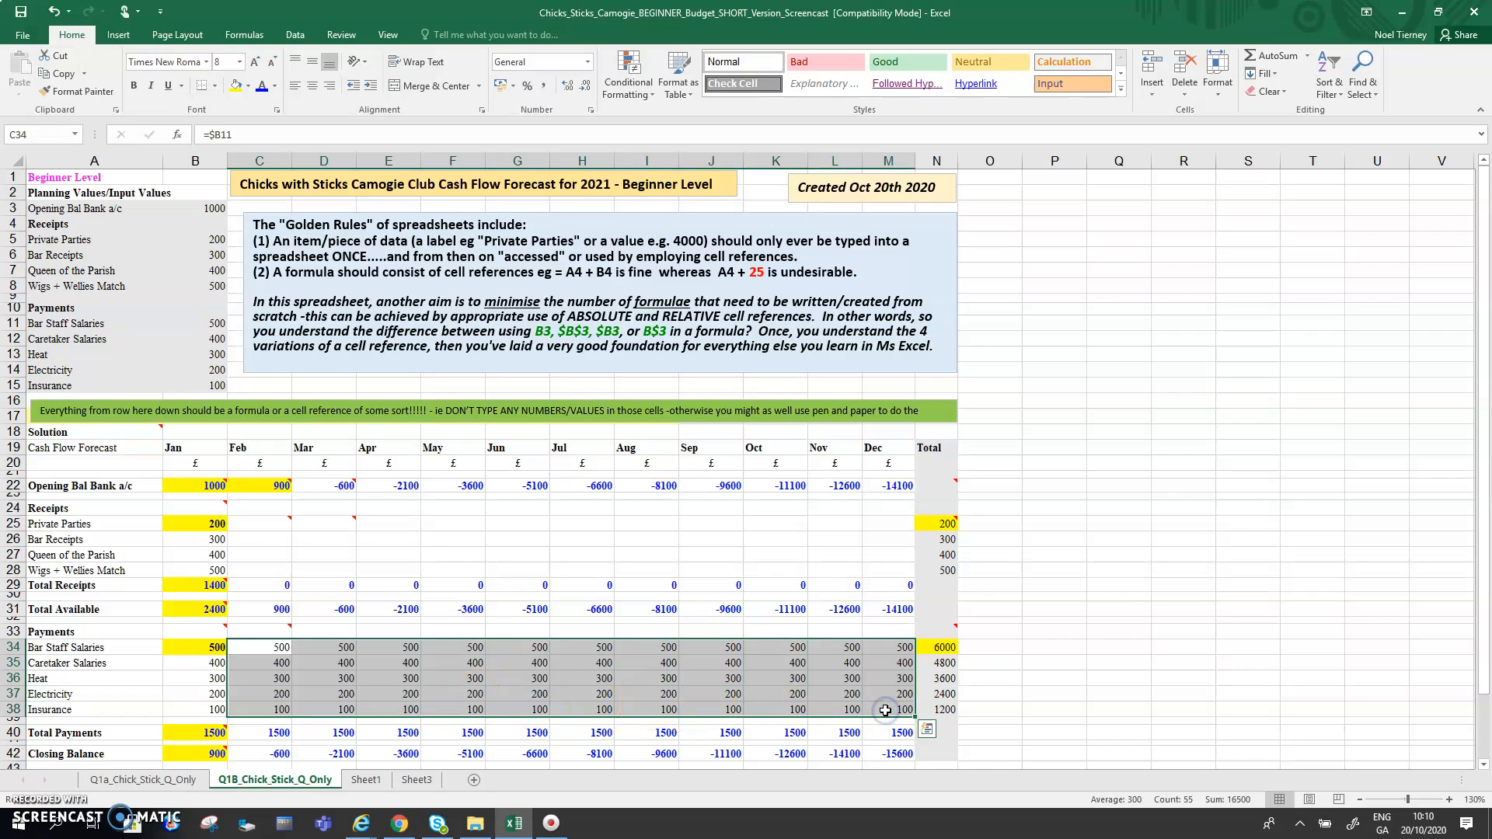
key(Delete)
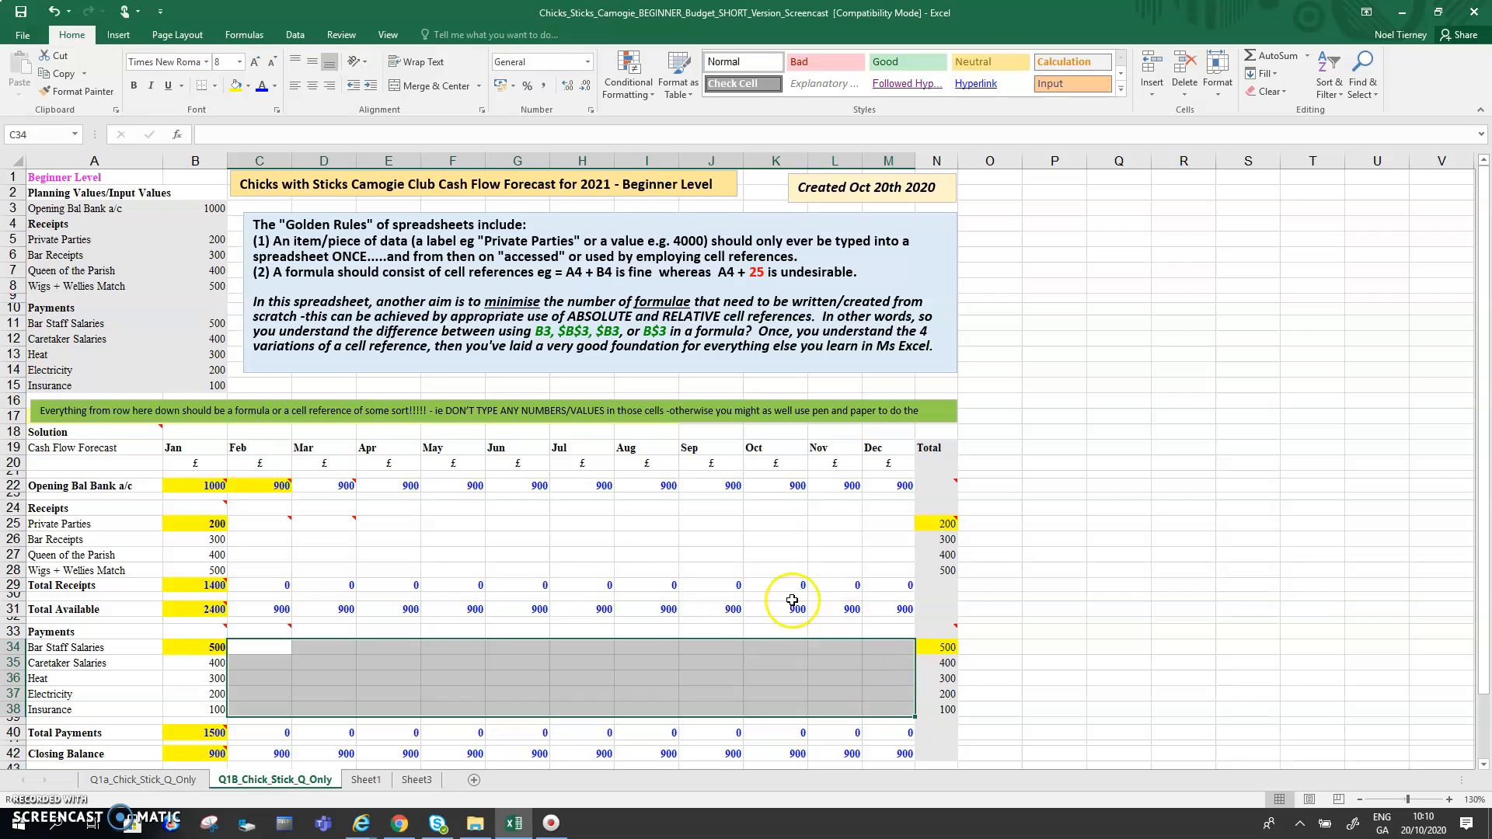
Move the Golden Rules and title text boxes across to start at column E, clearing the space beside the planning values.
click(429, 213)
drag(429, 213, 542, 216)
click(295, 190)
drag(295, 189, 420, 212)
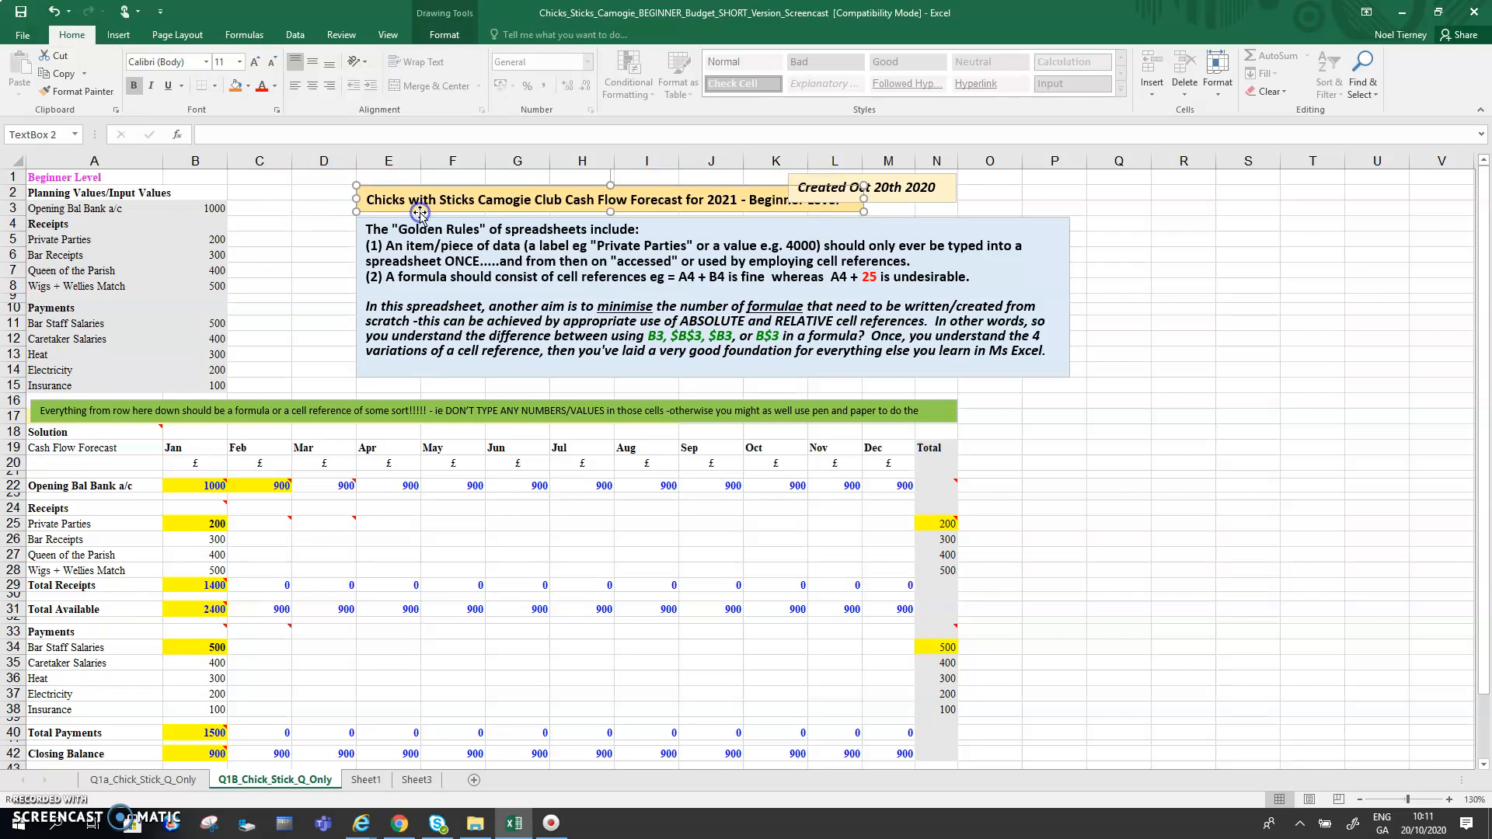
Copy the monthly increase column D4:D17, including its heading, from Sheet1 and return to the Q1B_Chick_Stick_Q_Only sheet.
click(366, 780)
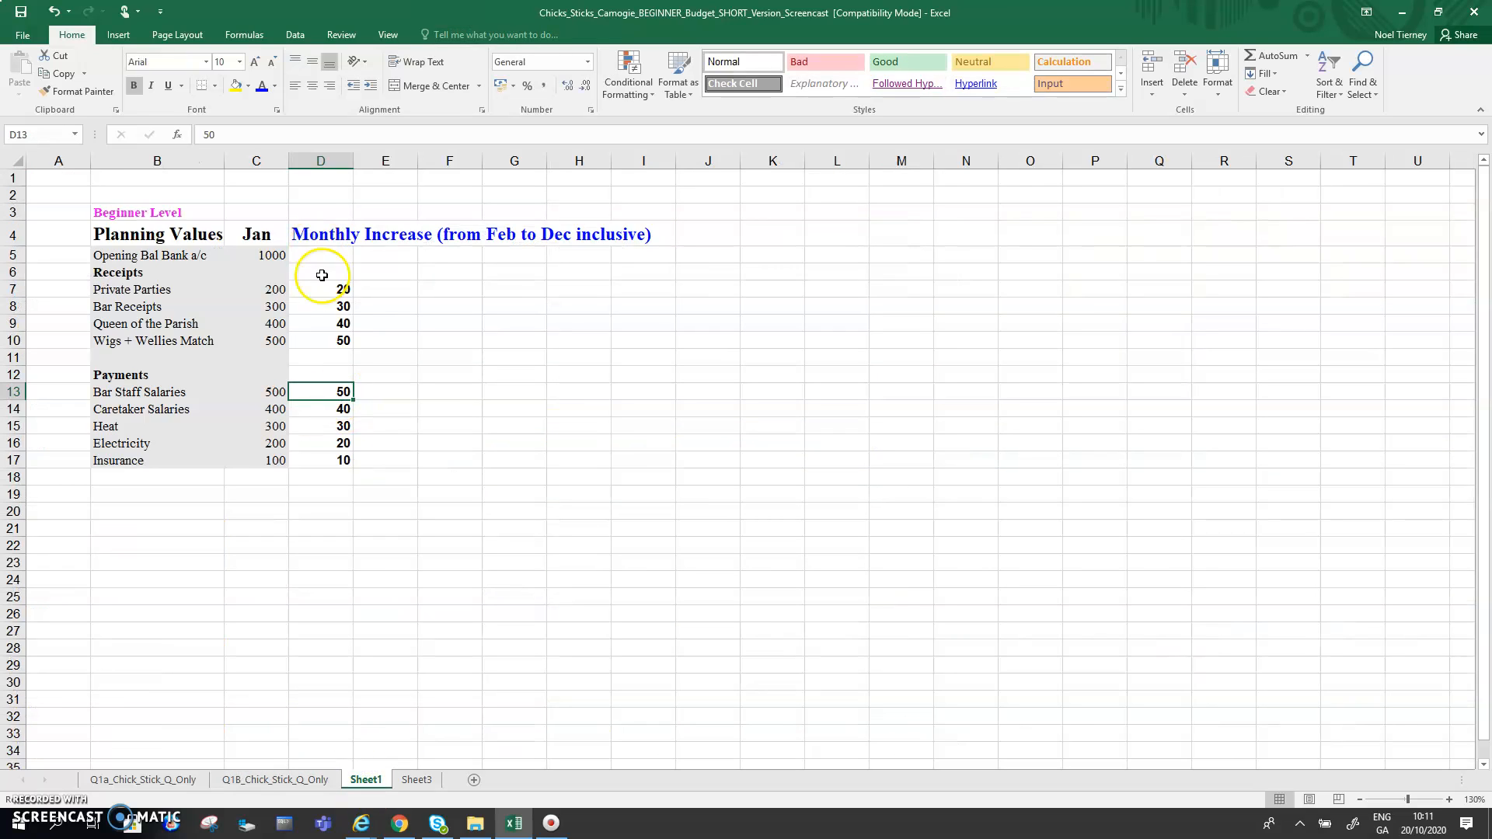
drag(332, 289, 343, 400)
drag(321, 231, 352, 467)
key(ctrl+q)
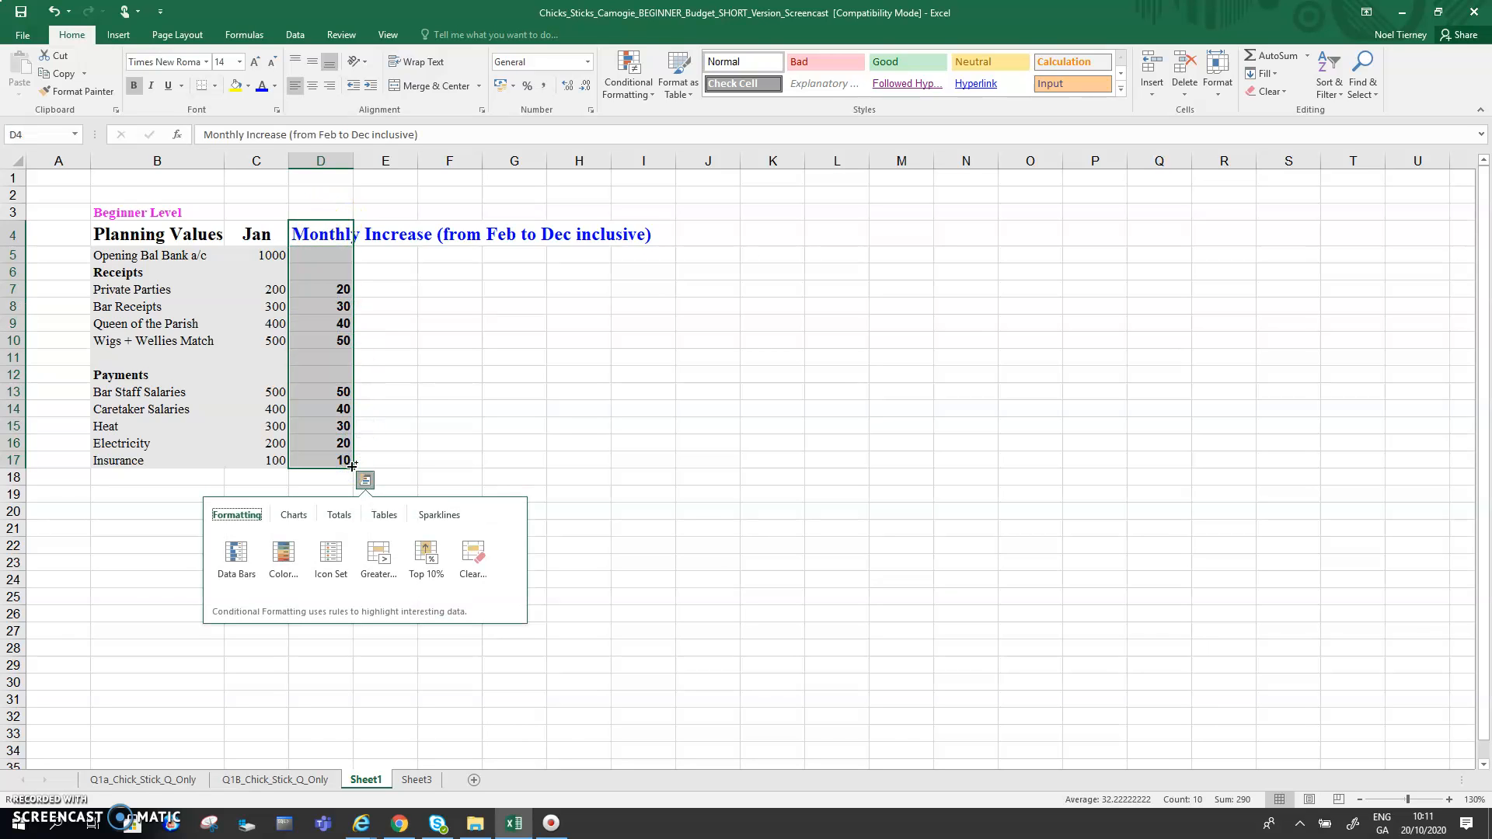
key(Escape)
key(ctrl+c)
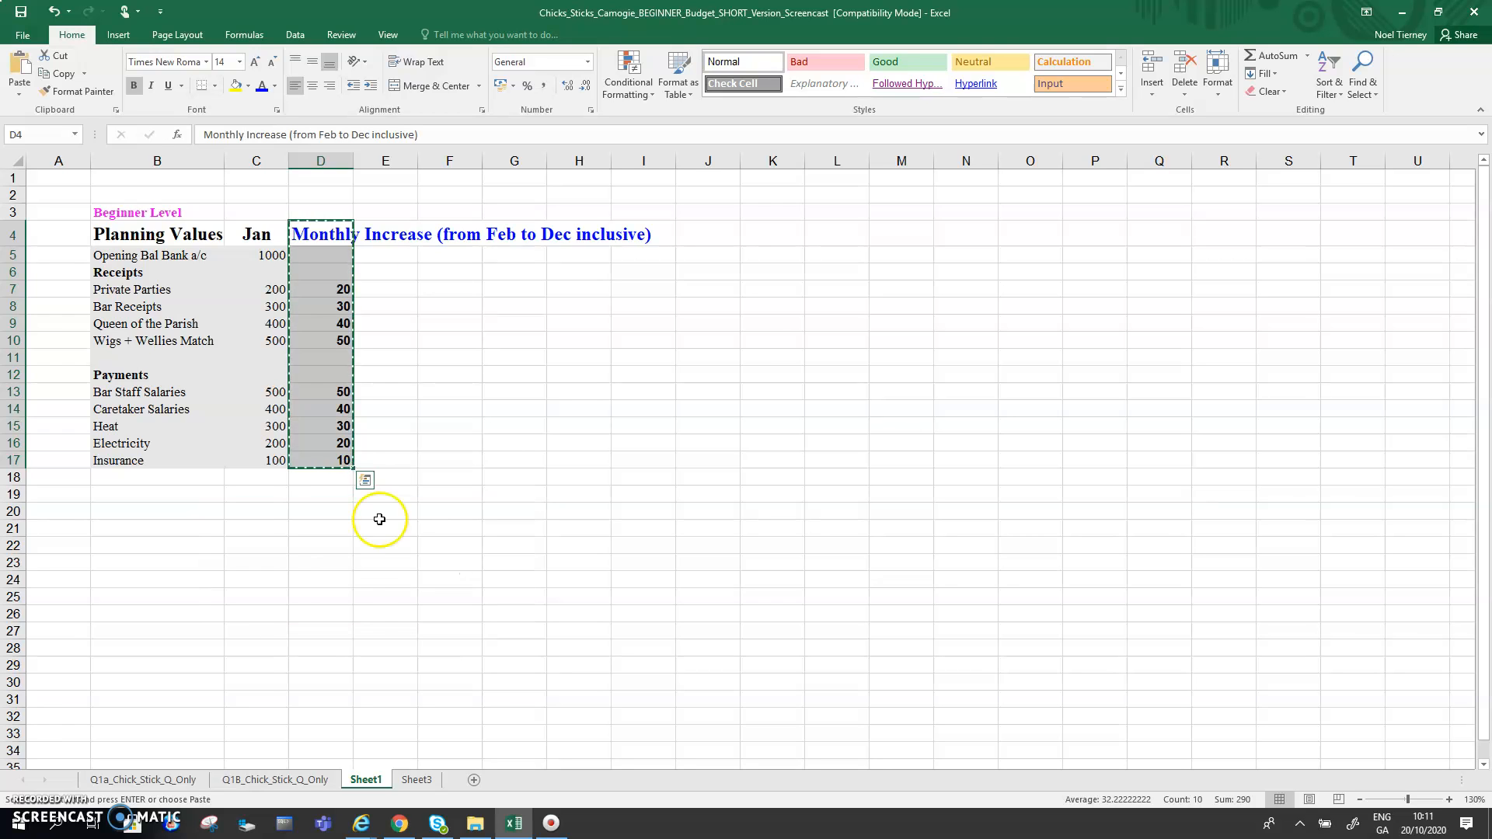
click(276, 780)
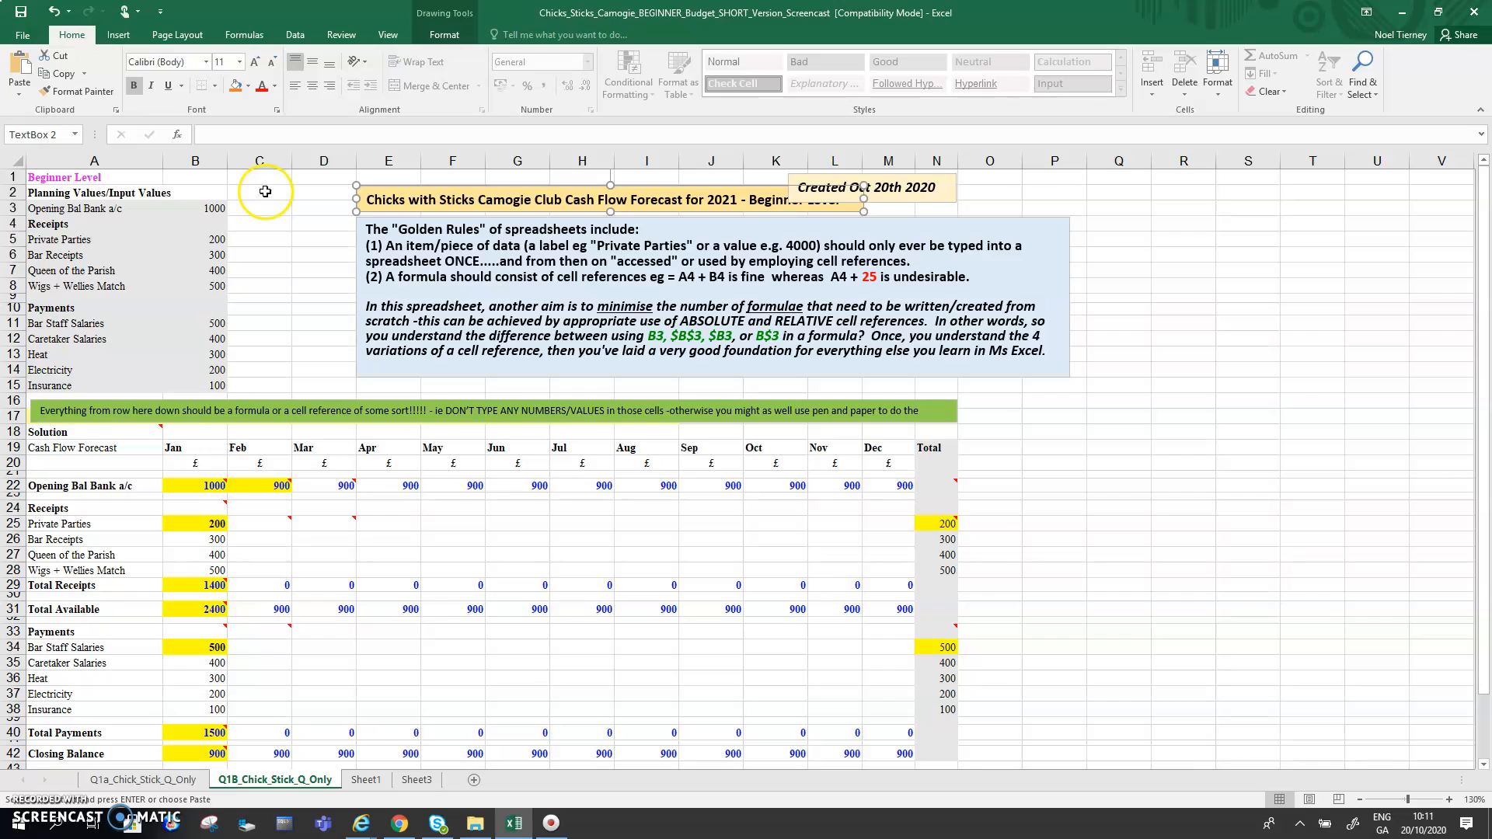
Try pasting the monthly increase column at C4 and at C1, undoing each paste.
click(266, 222)
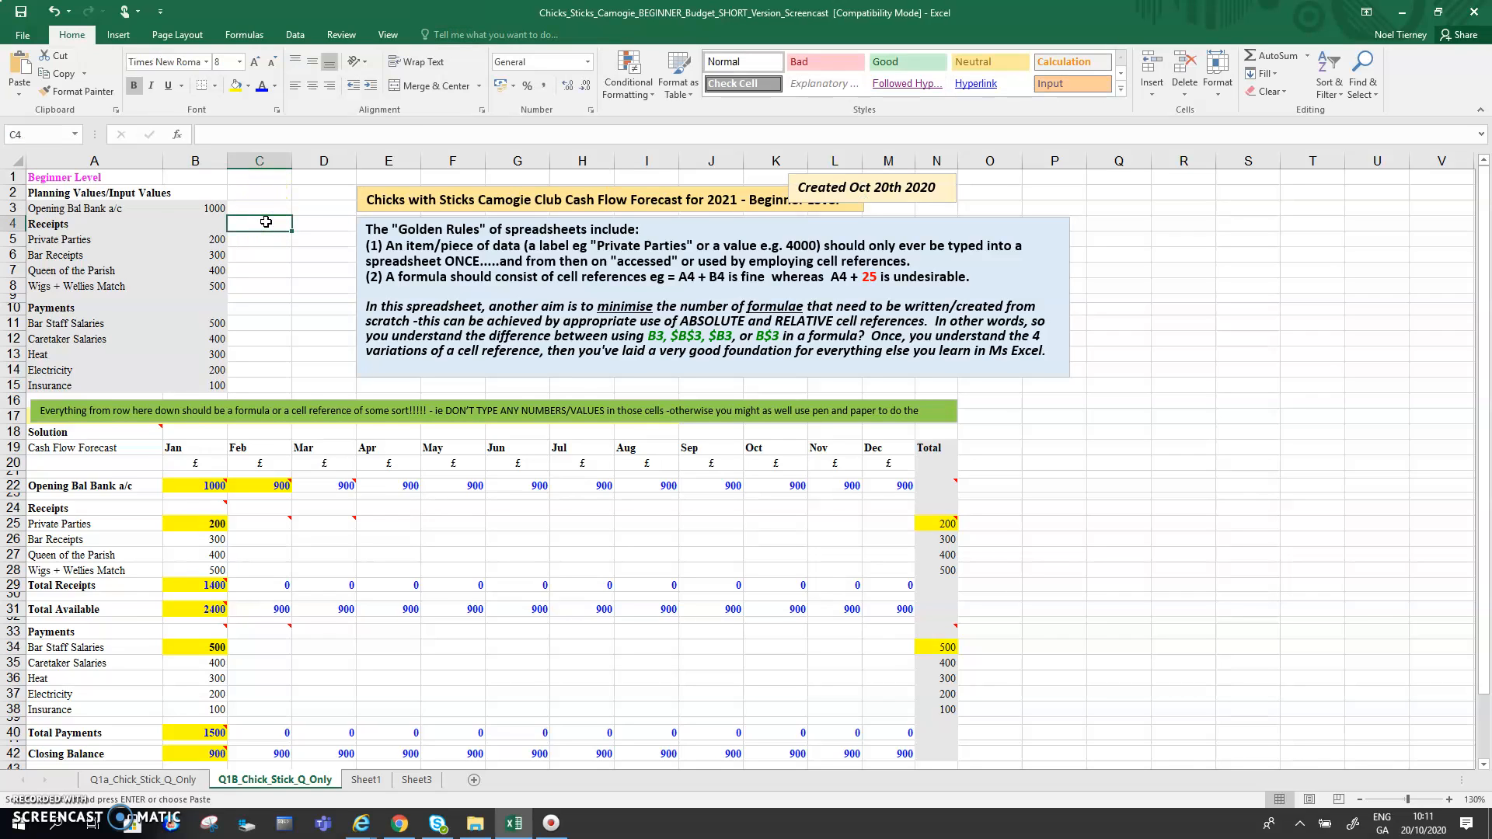
key(ctrl+v)
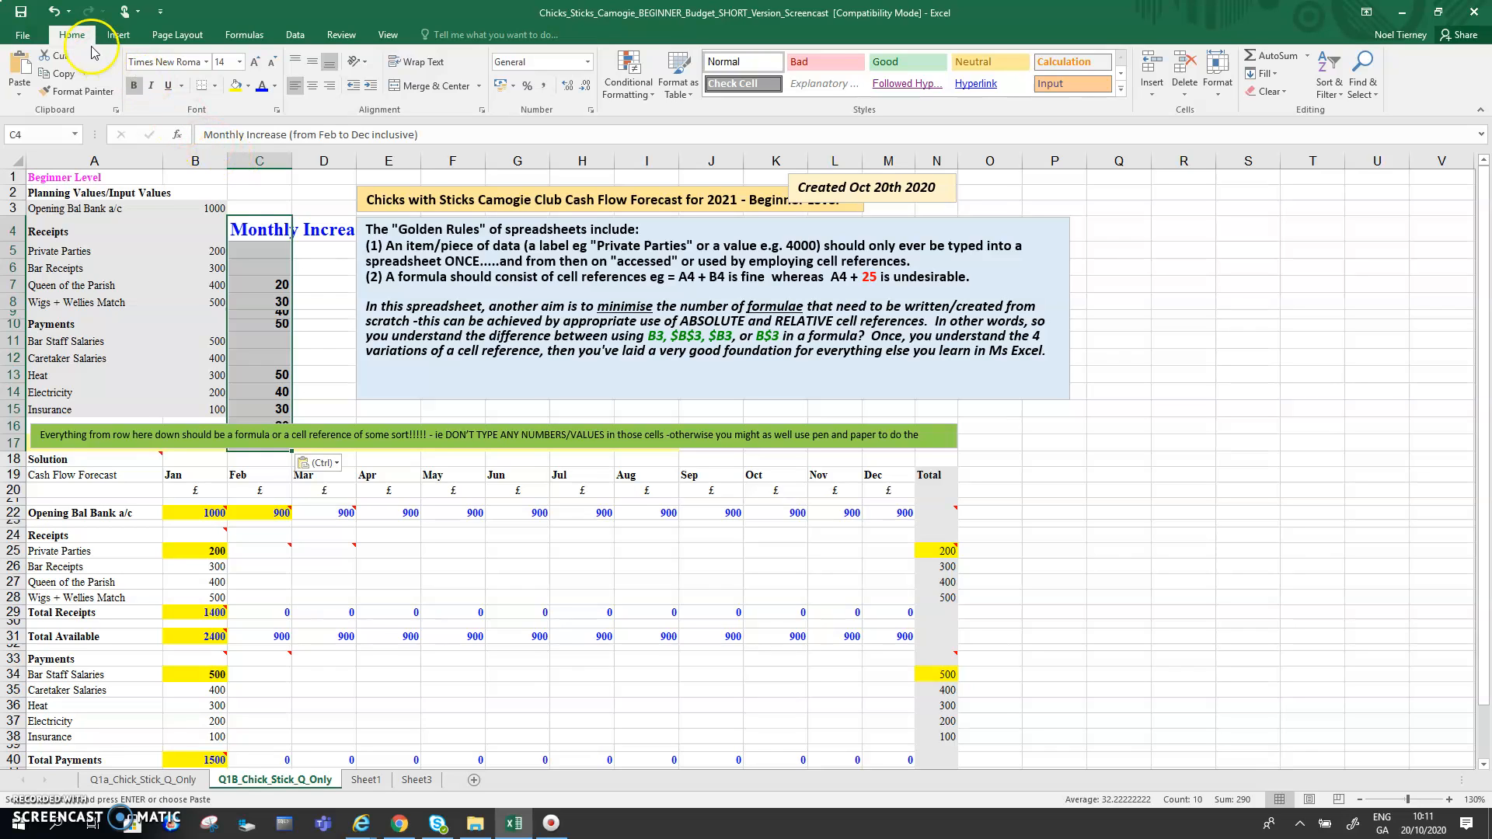
click(54, 14)
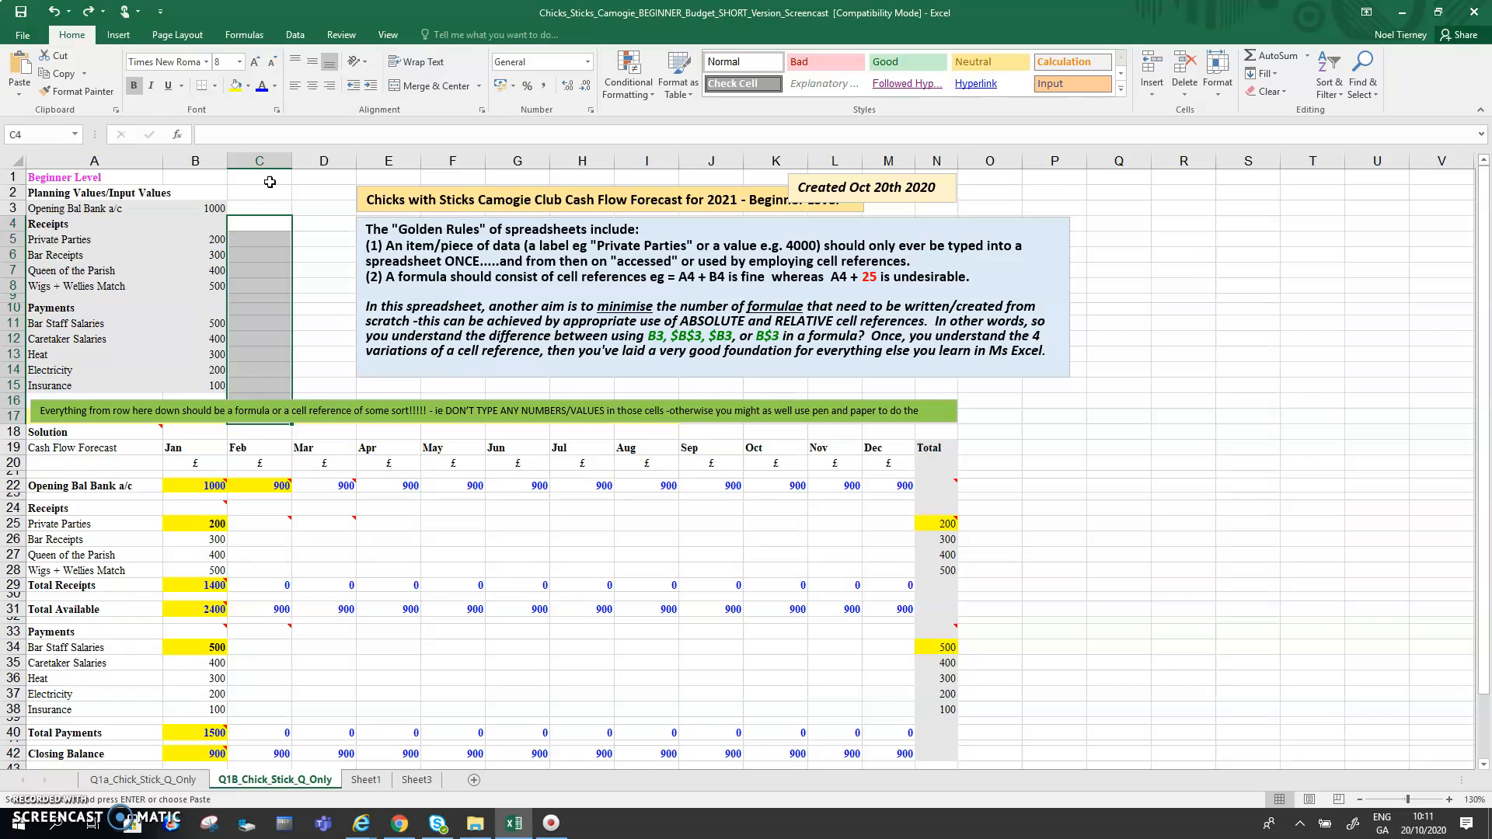
click(270, 179)
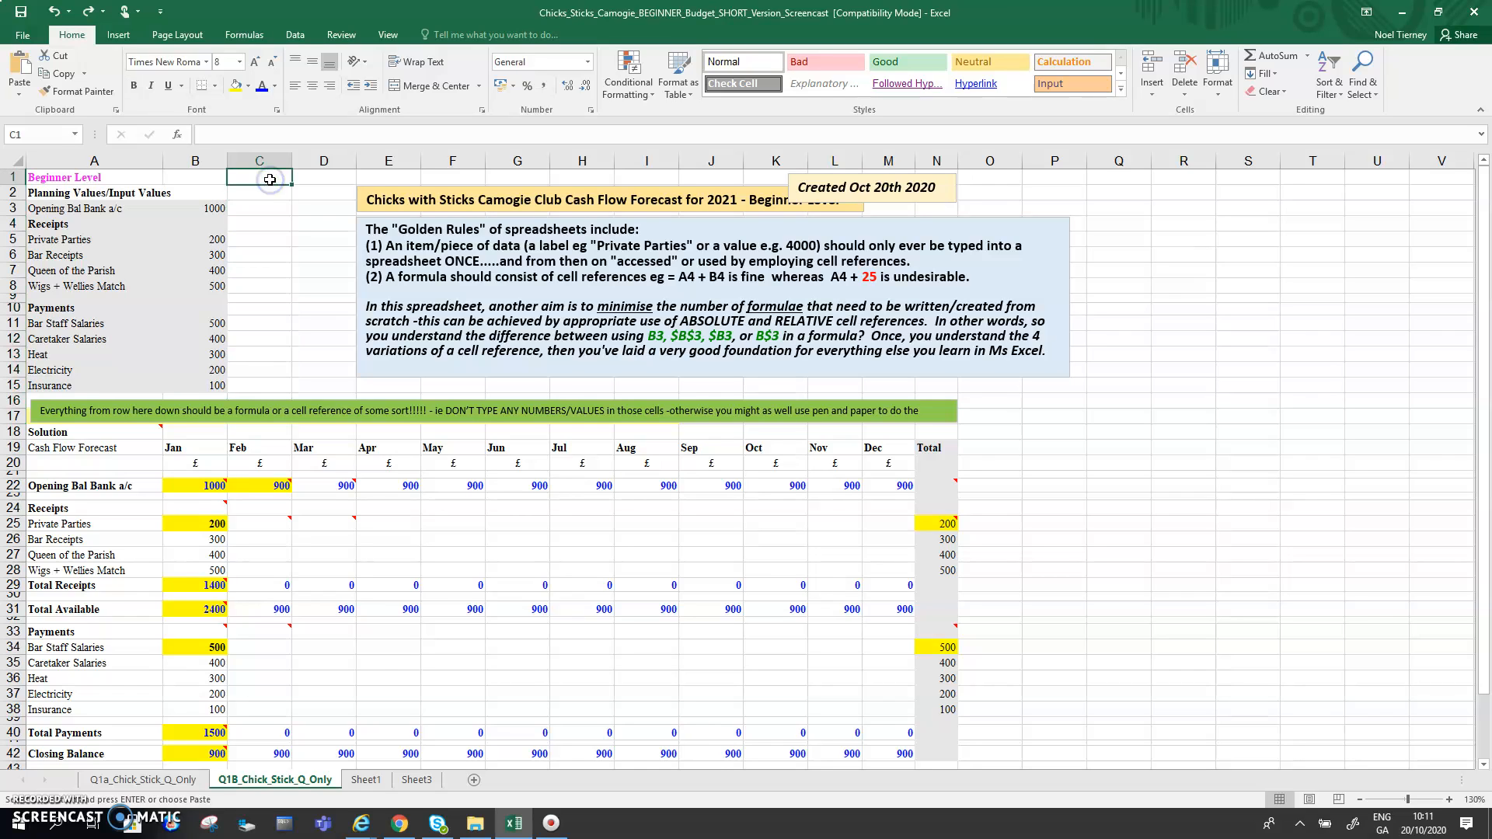
key(ctrl+v)
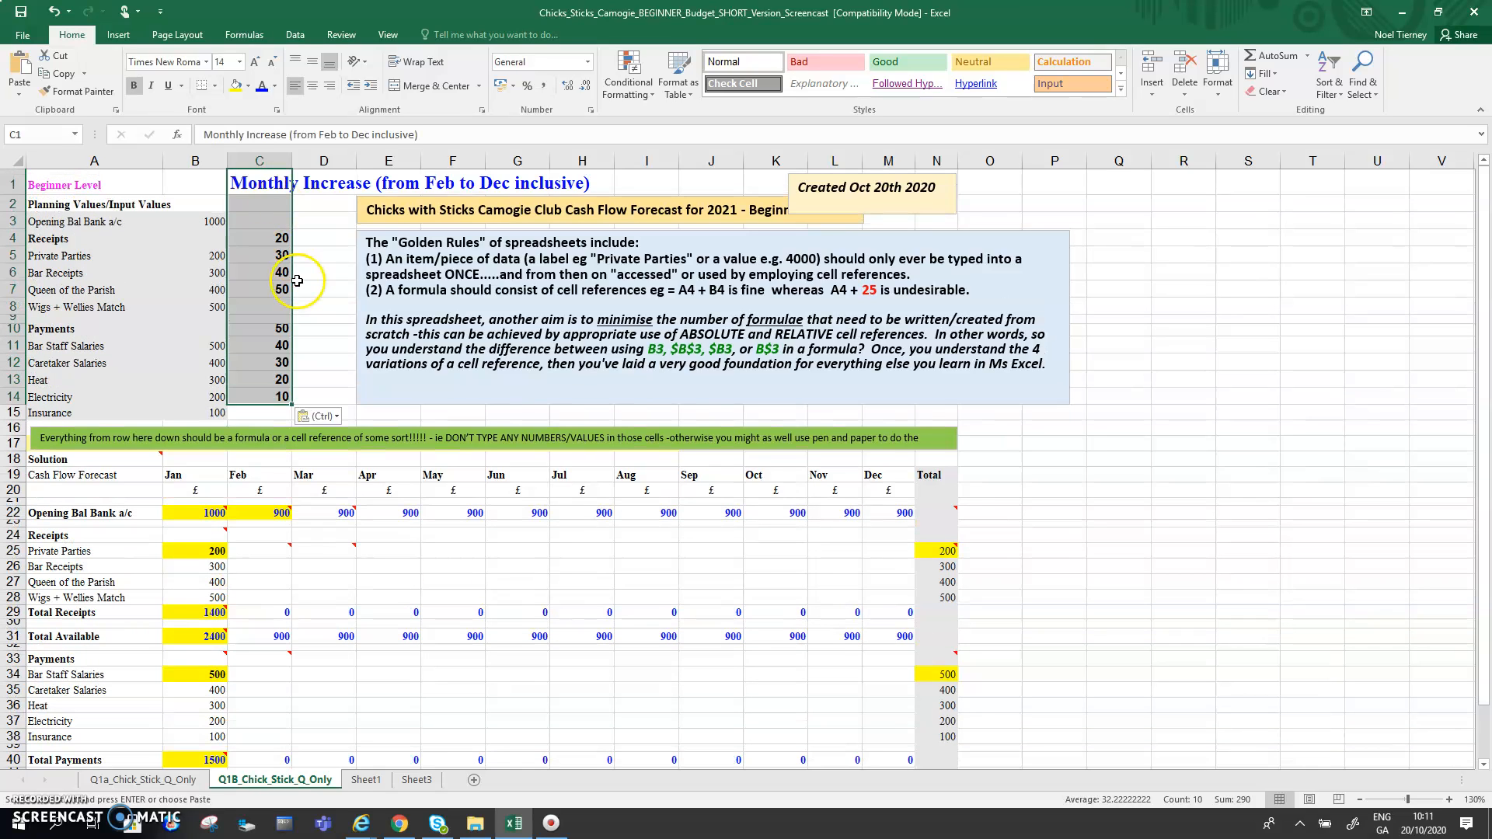
click(49, 11)
Paste the monthly increase column at C2 so its amounts line up with the planning values, and select its heading.
click(243, 190)
key(ctrl+v)
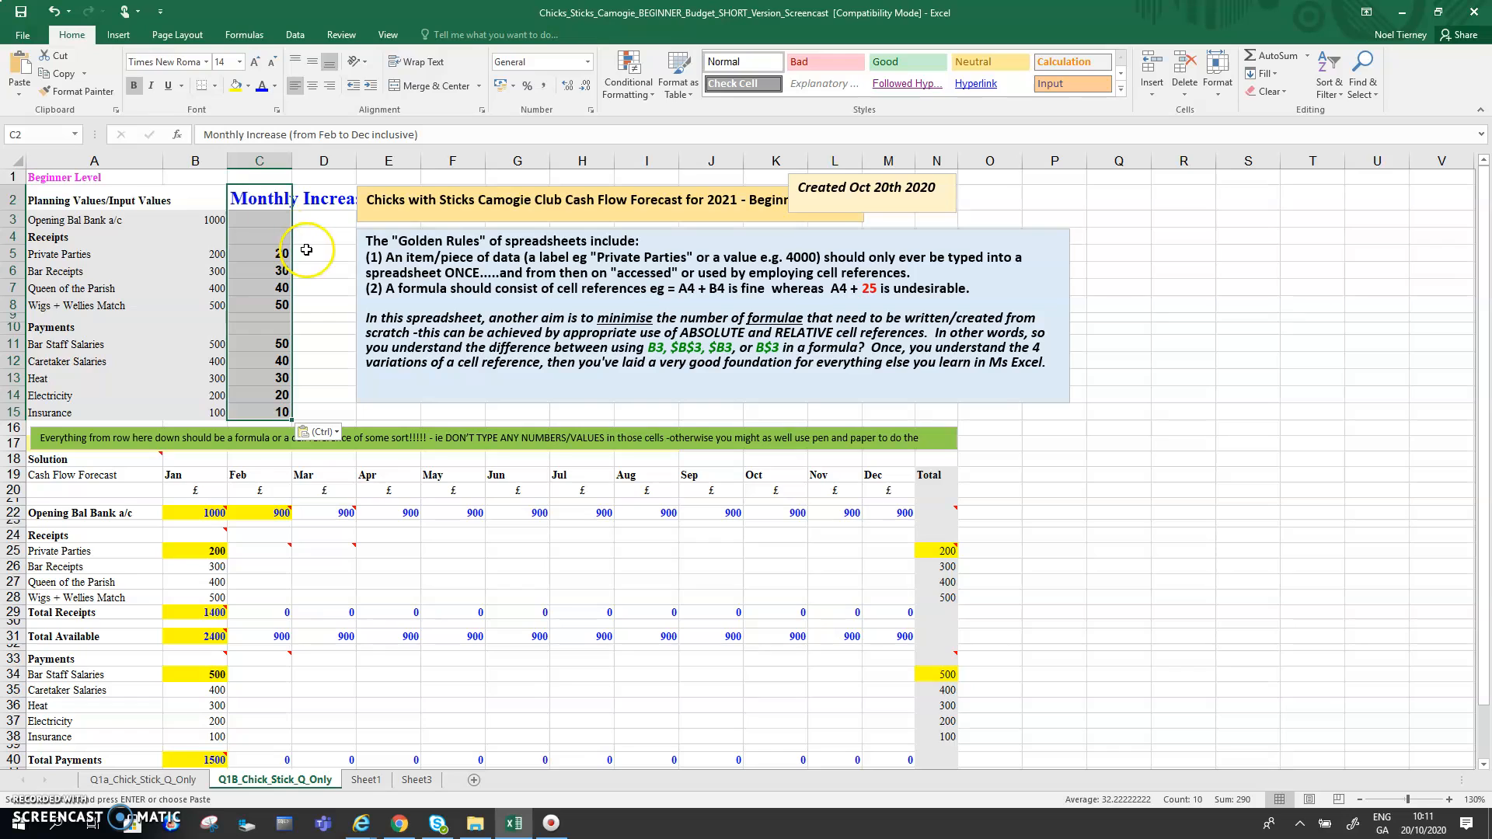
click(277, 198)
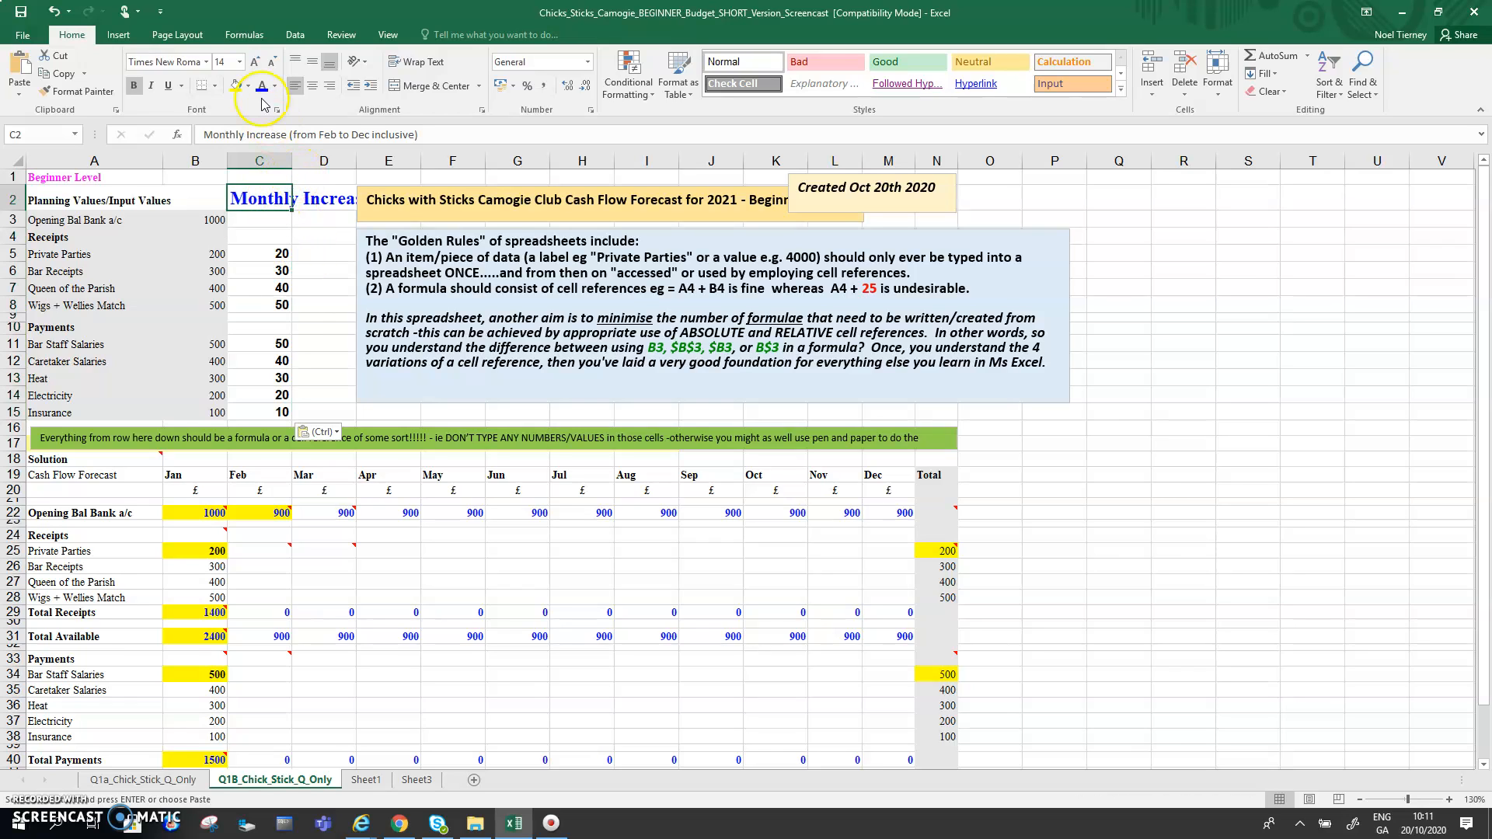
Reduce the font size of the Monthly Increase heading in C2 to 10.
click(241, 62)
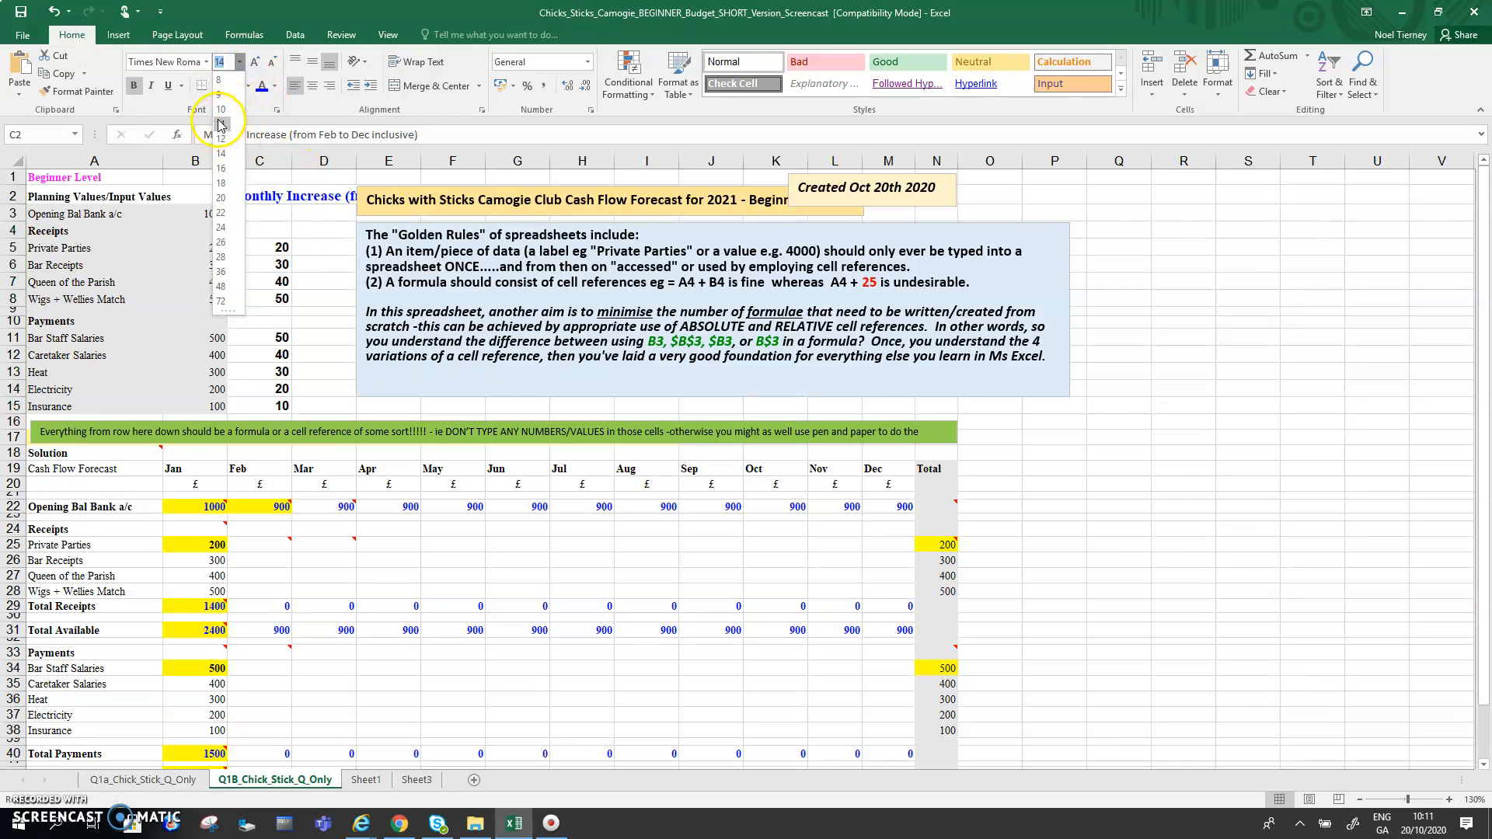
click(221, 110)
click(295, 246)
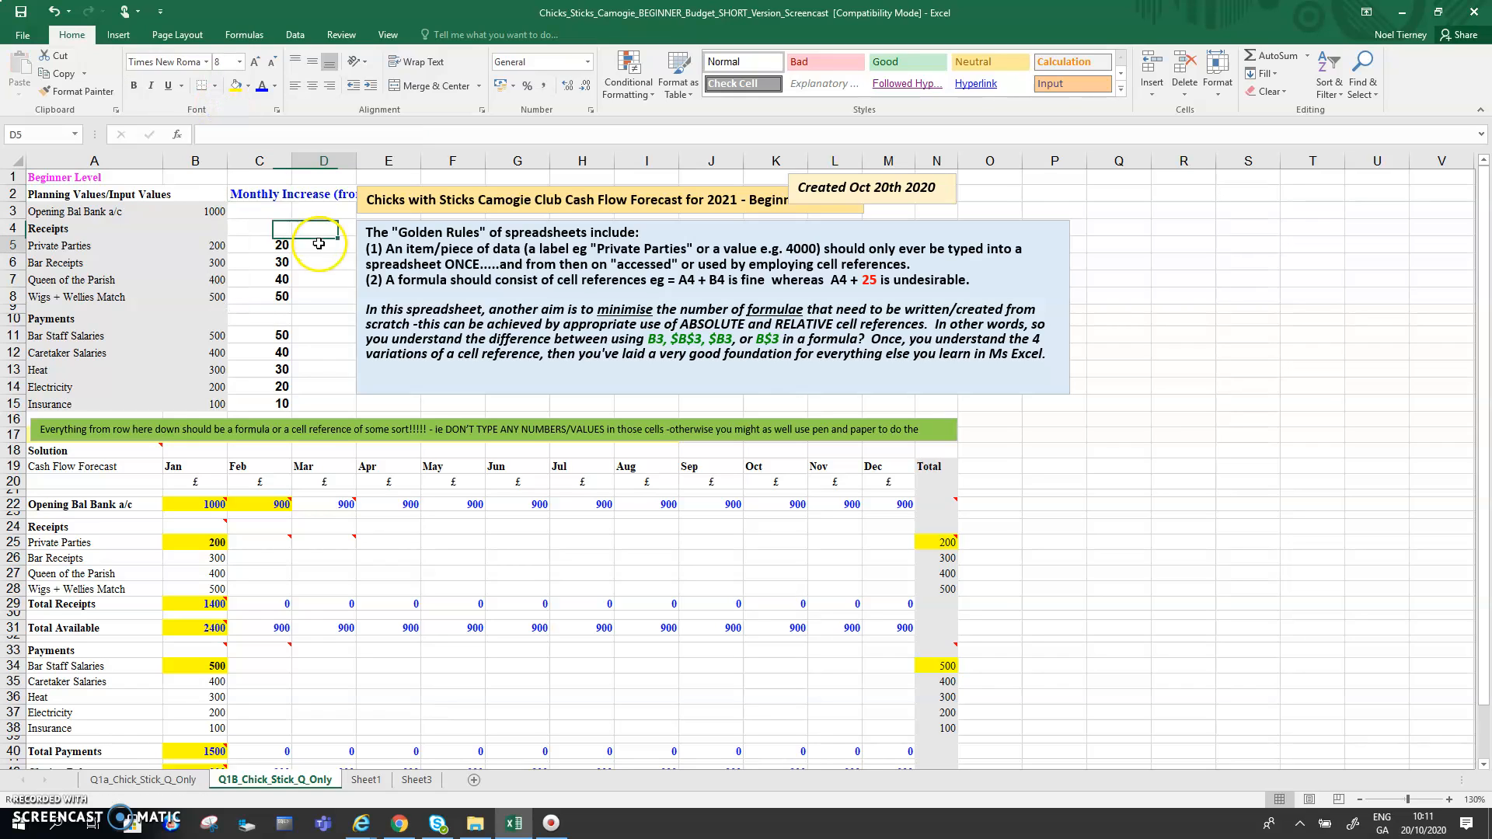
Start the February Private Parties formula in C25, adding January's amount in B25 to the monthly increase in C5.
click(209, 247)
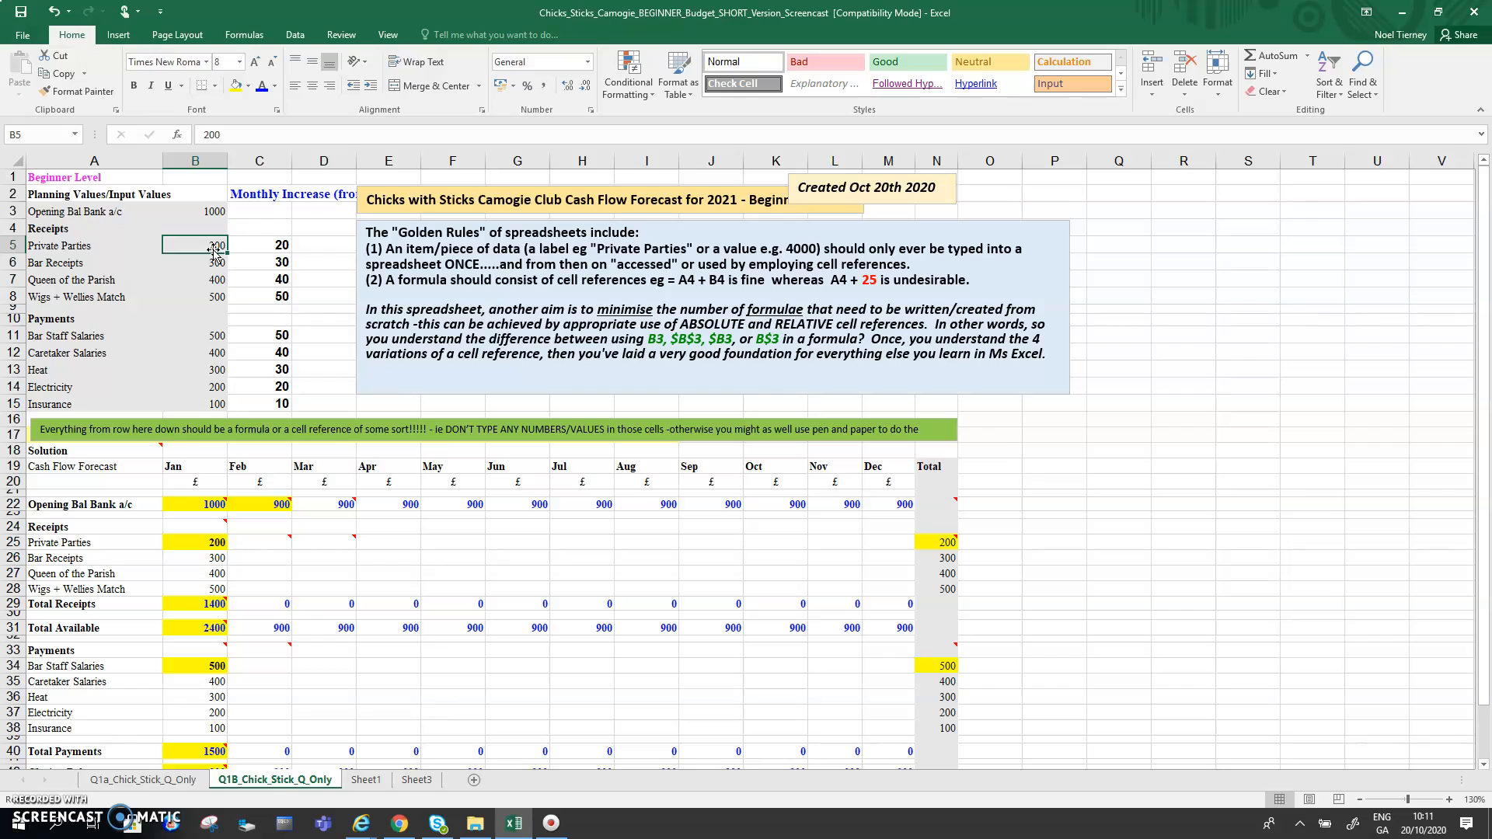
click(276, 250)
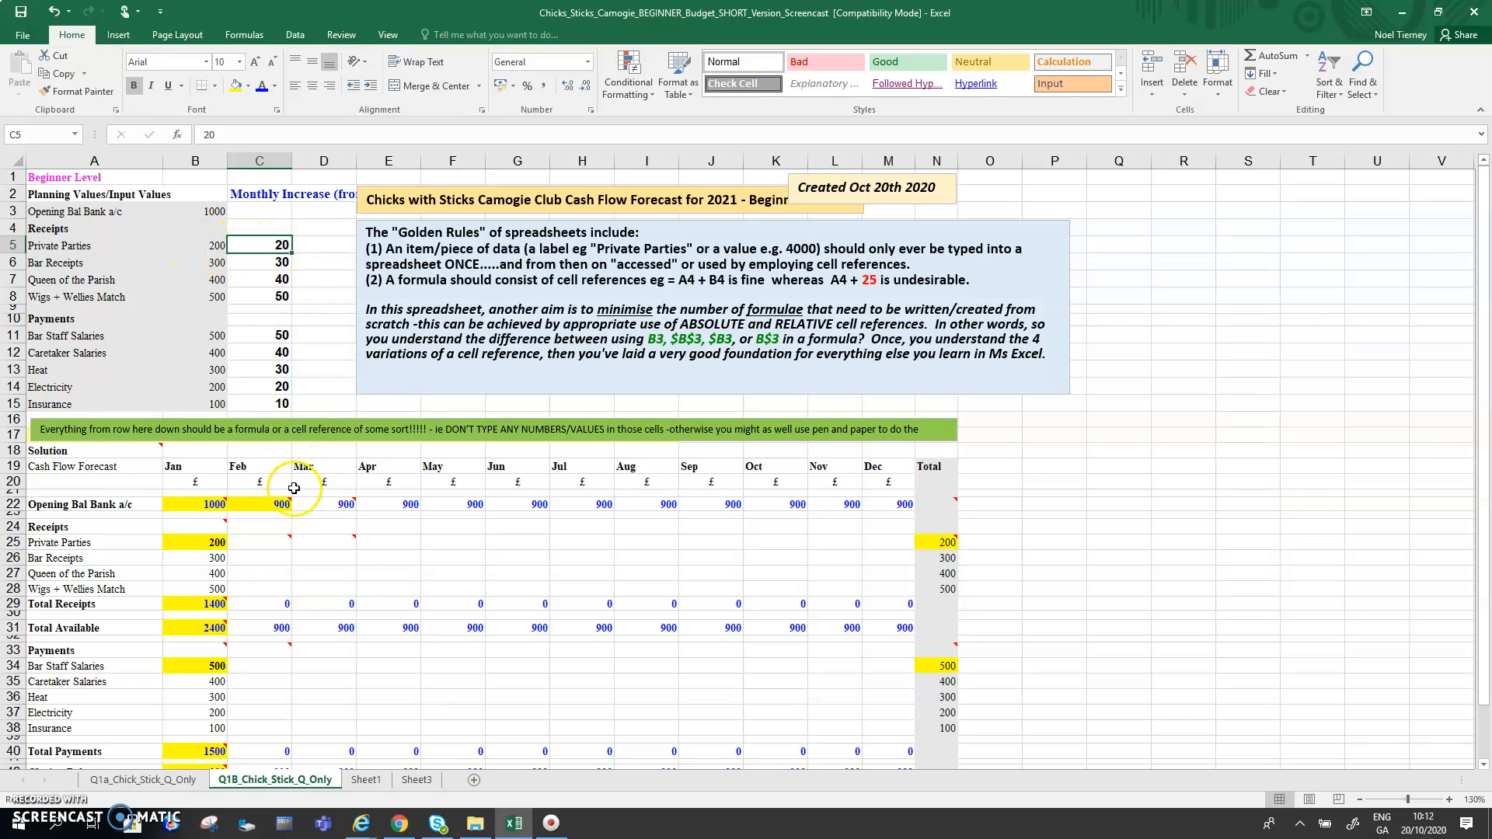
mouse_move(265, 543)
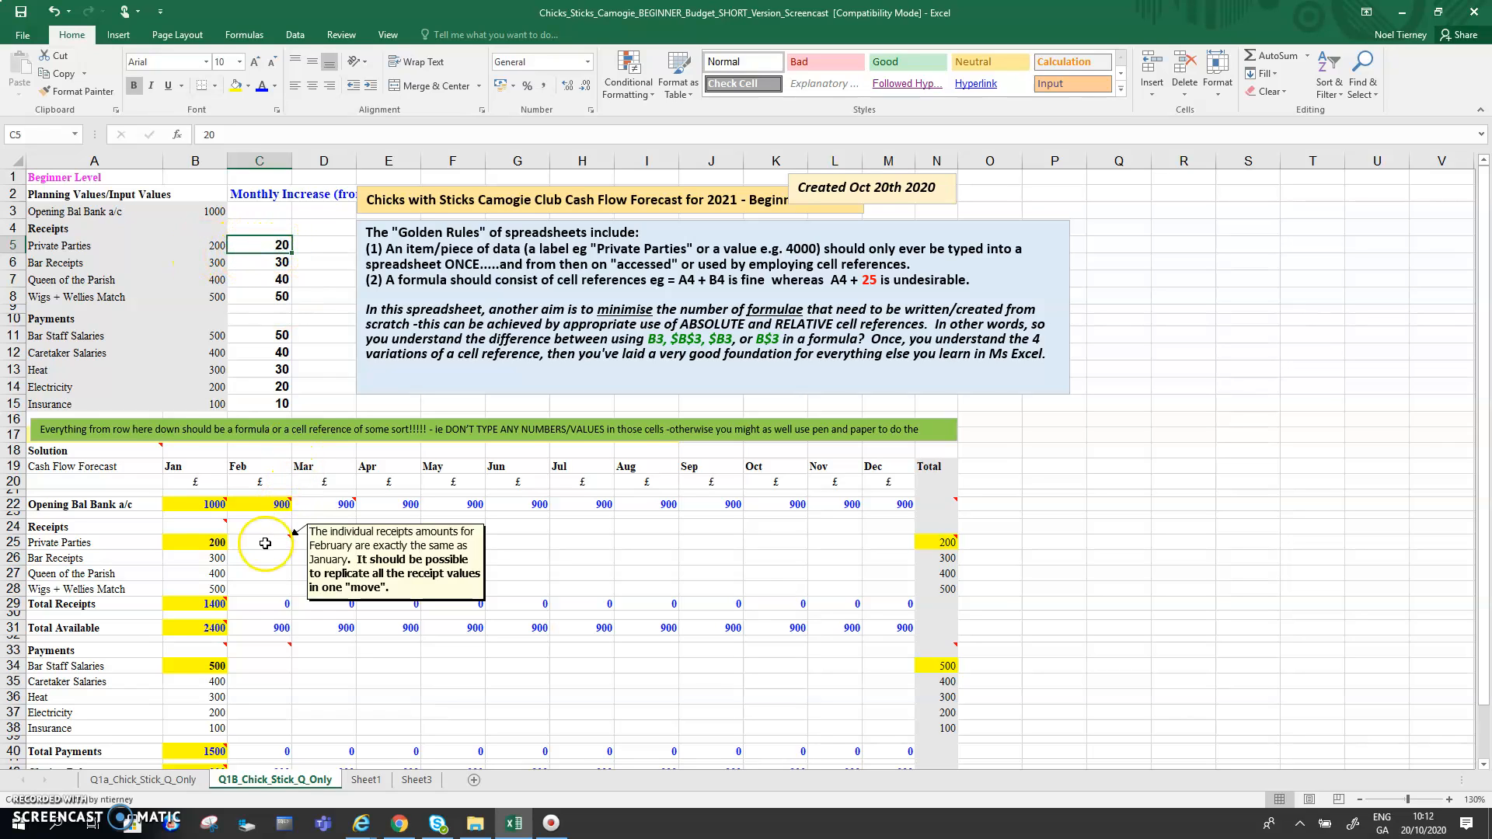
click(208, 547)
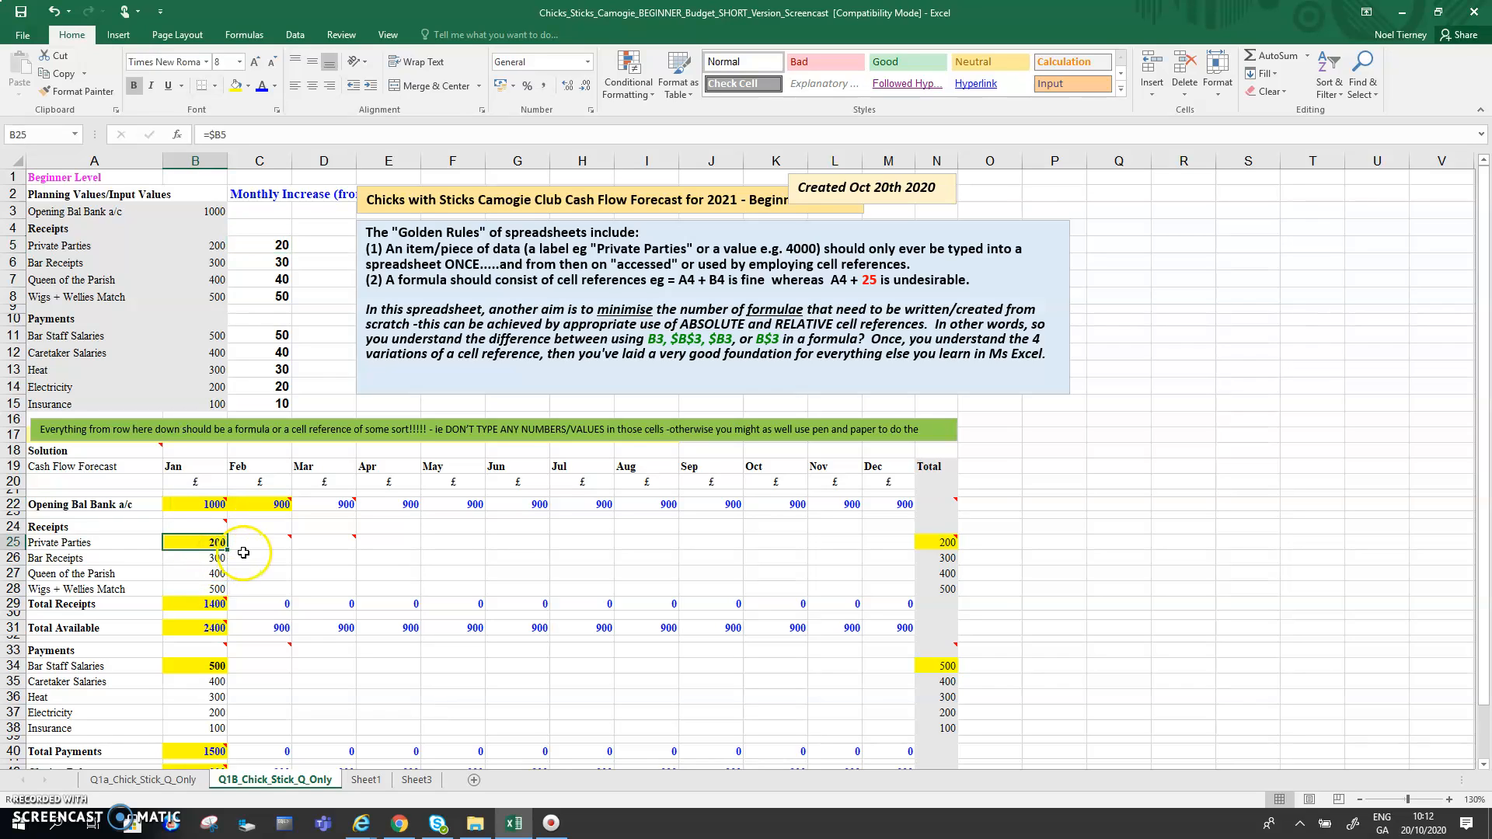
mouse_move(267, 544)
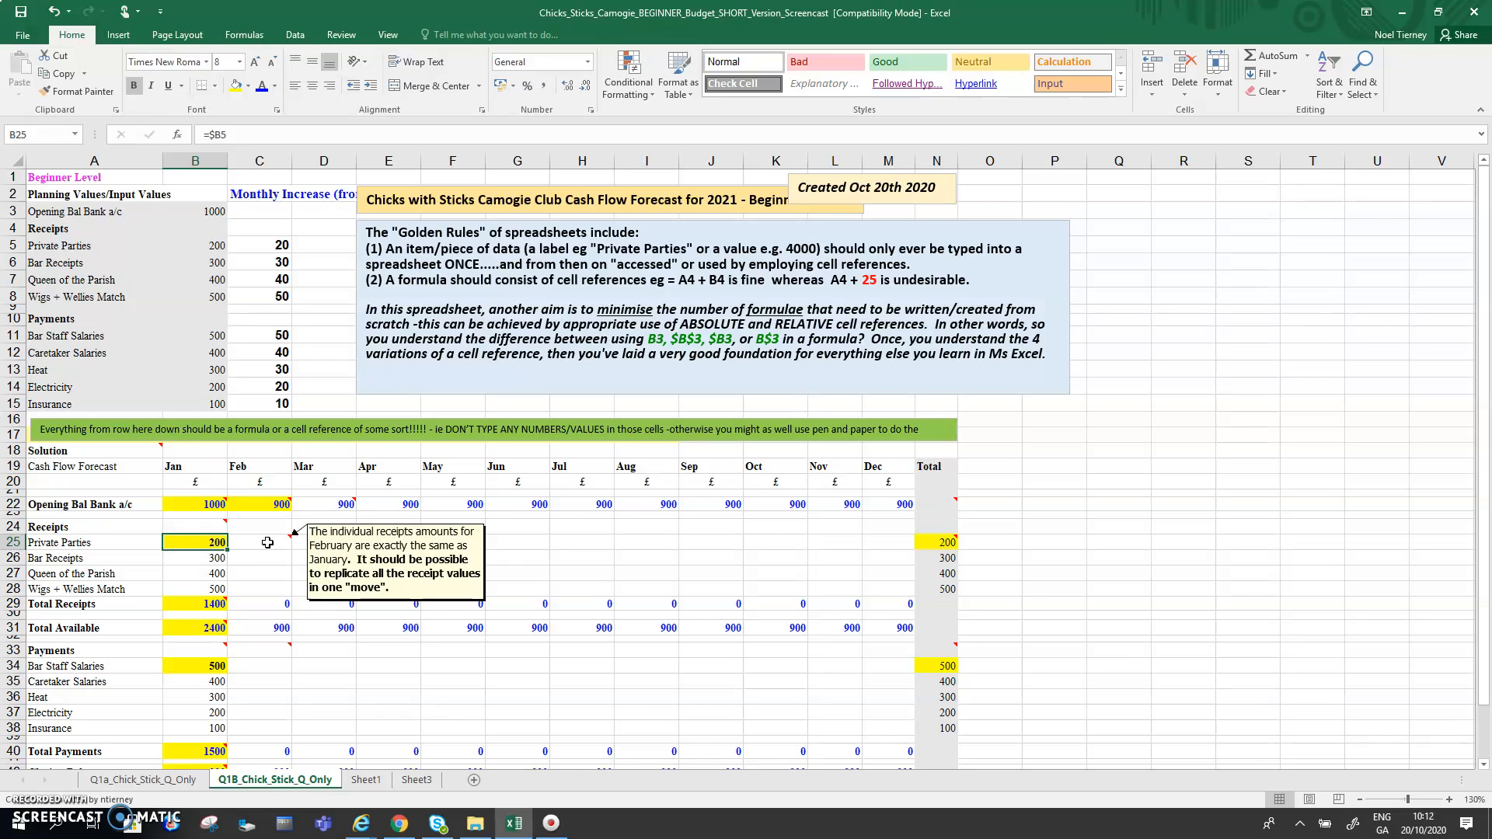
click(268, 542)
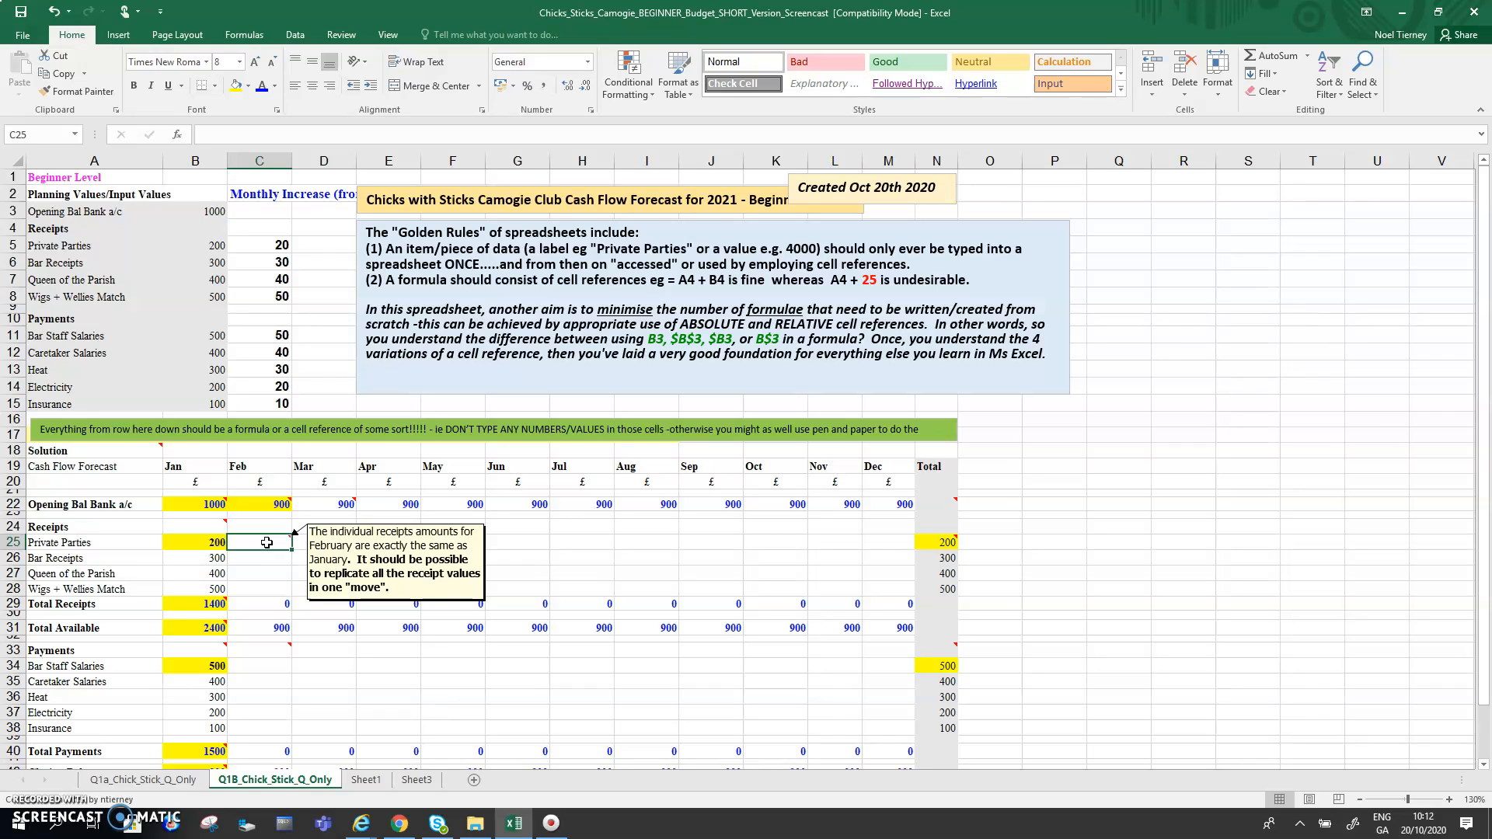
text(=)
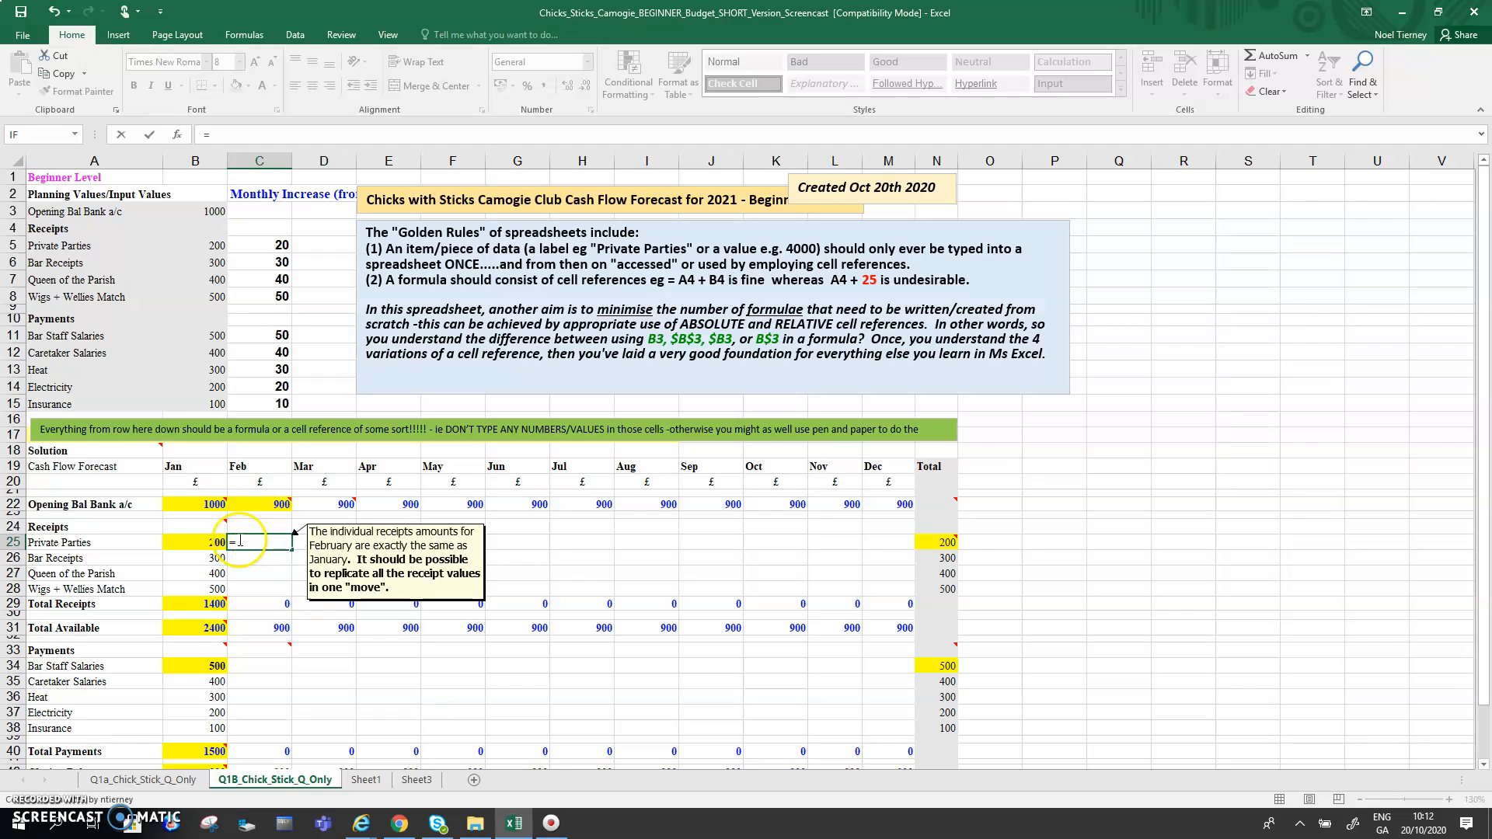
click(212, 542)
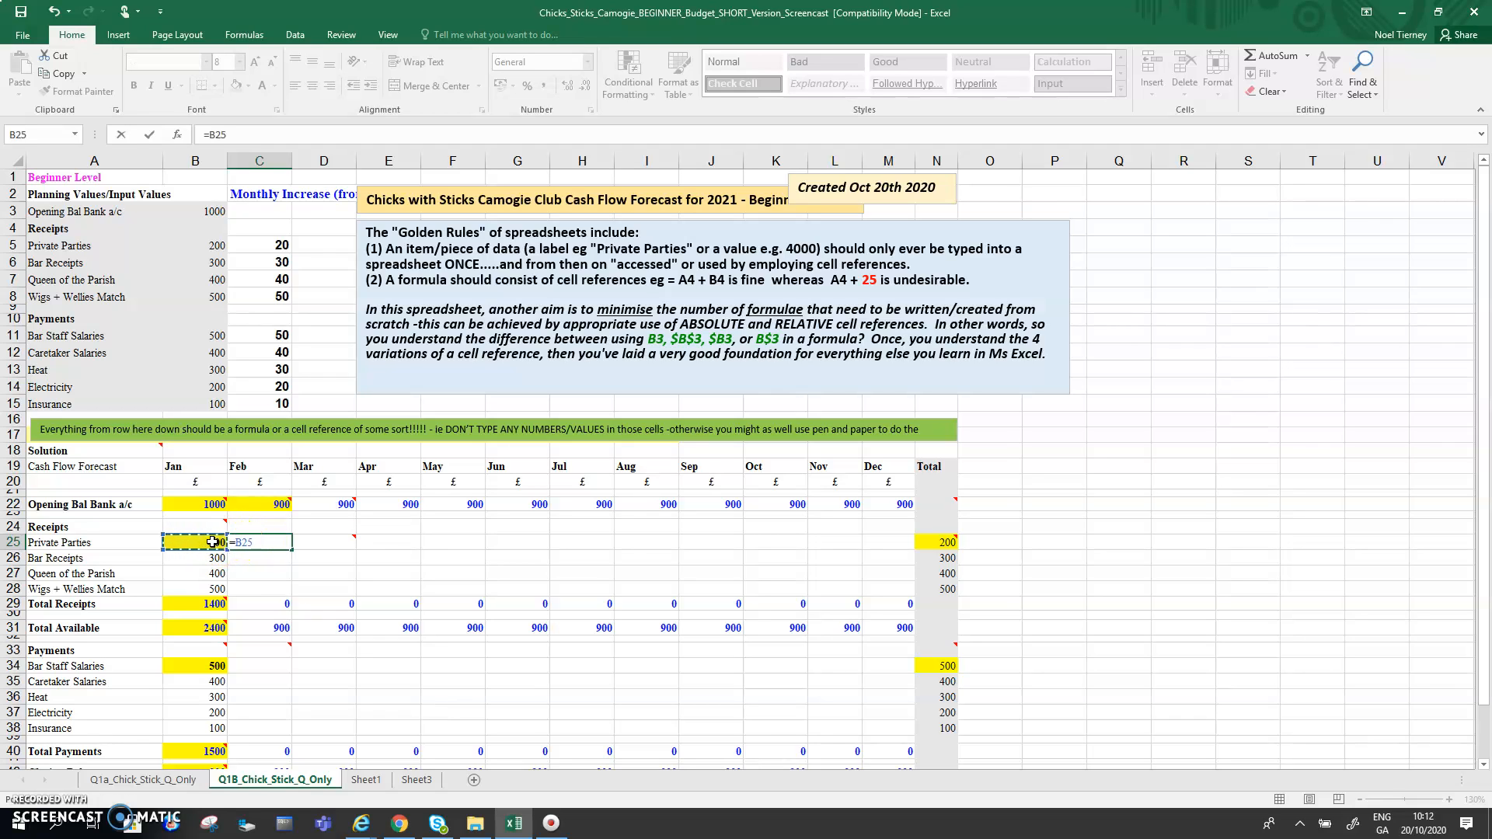
text(+)
click(278, 247)
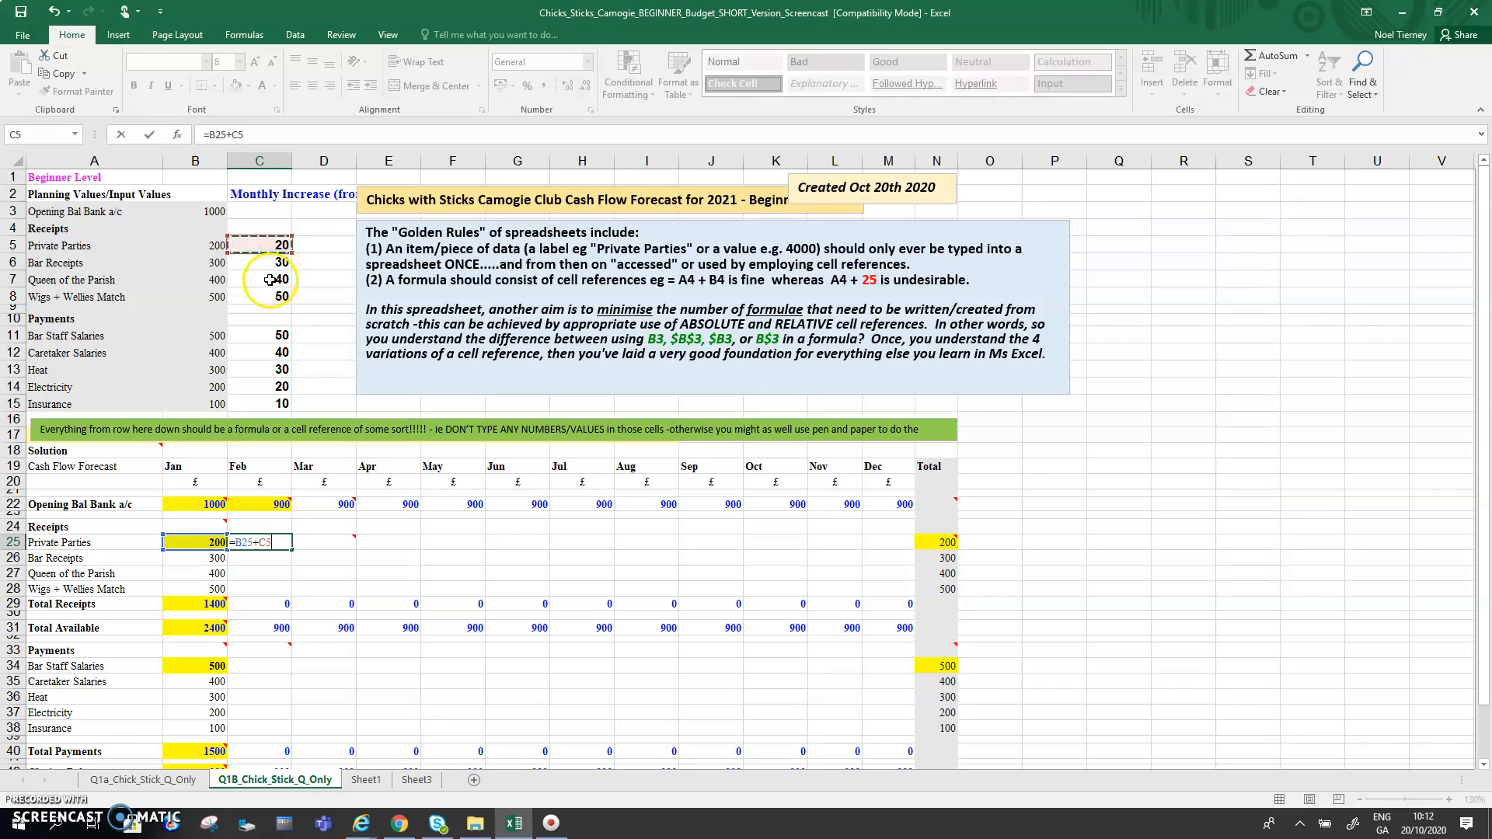
Lock only the column of the increase reference so that C25 holds =B25+$C5, and enter the formula.
mouse_move(267, 543)
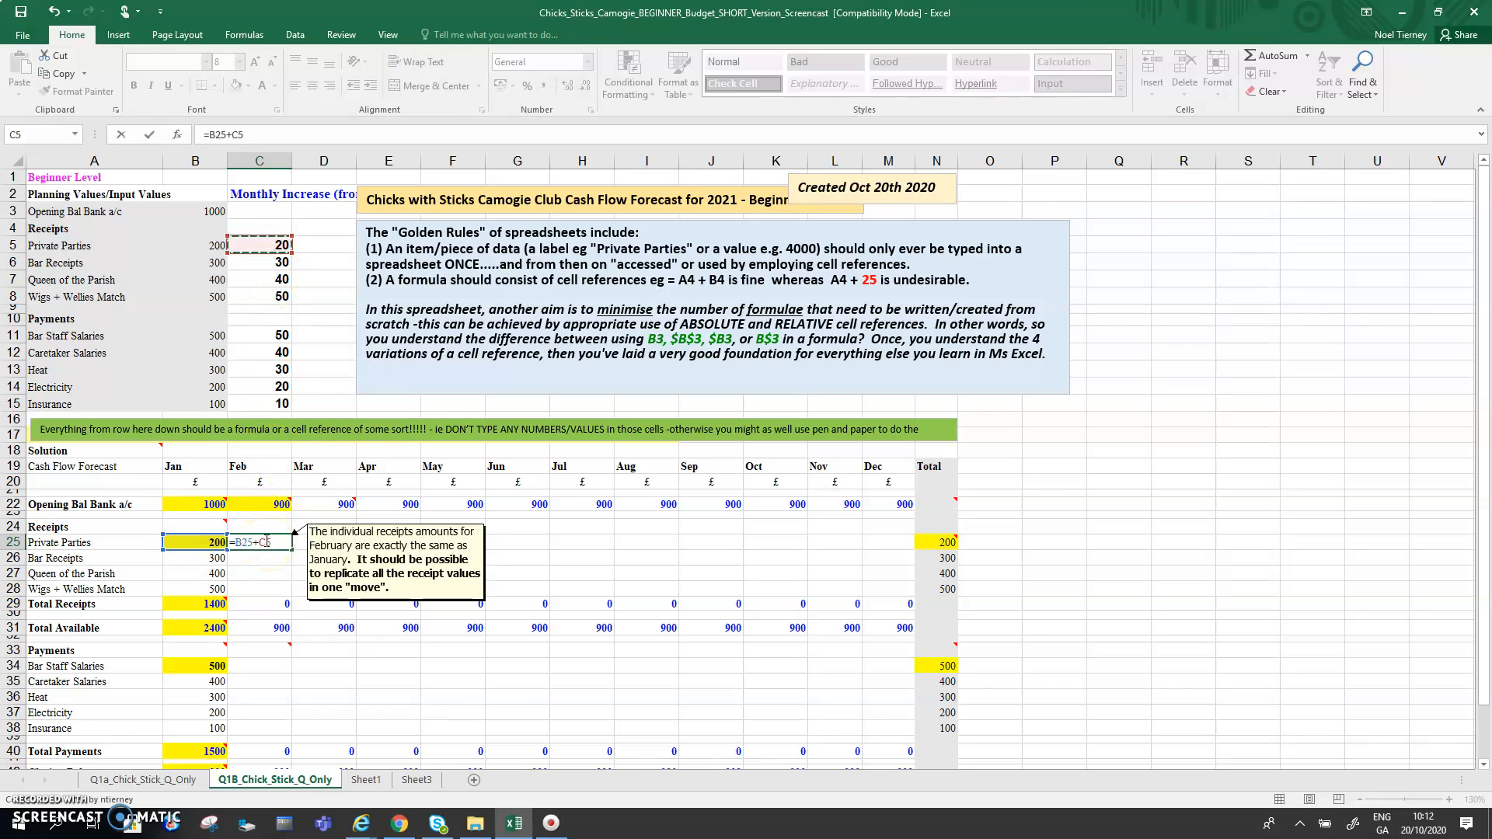
click(266, 544)
click(270, 542)
key(F4)
key(F4)
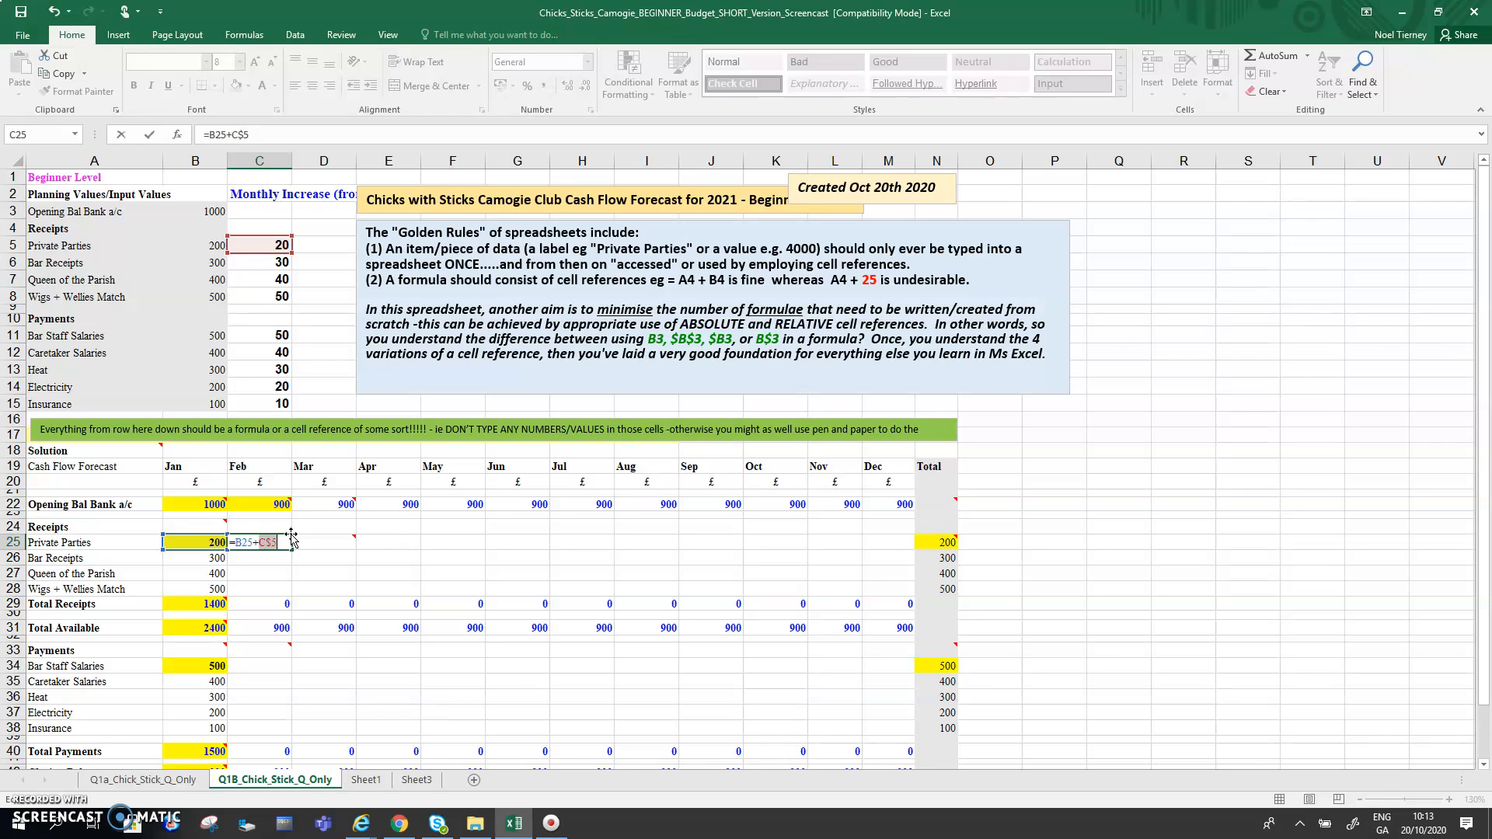
key(F4)
key(Return)
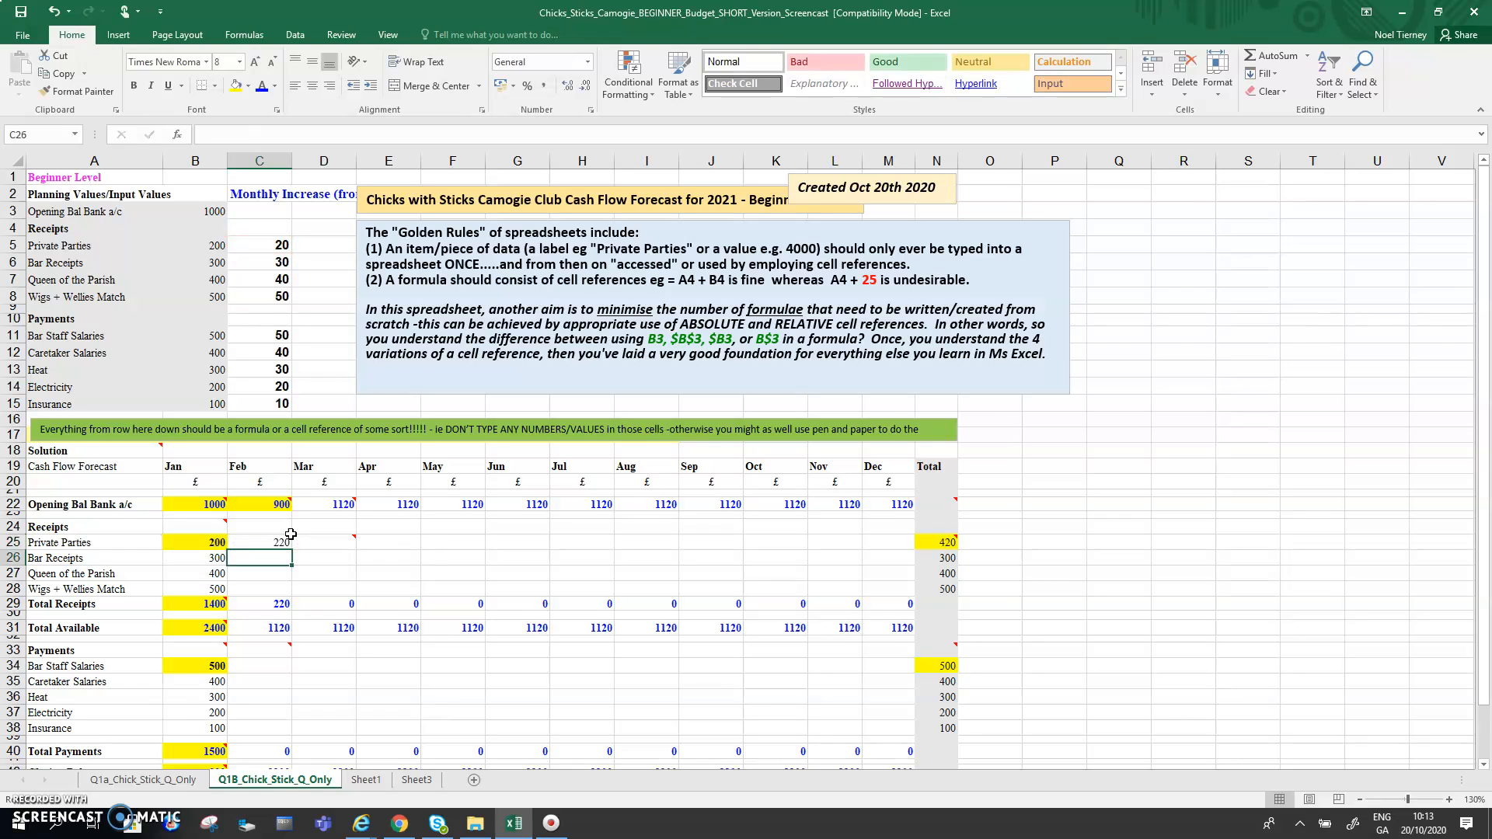
Fill the C25 formula across to December and down to Wigs + Wellies Match, and check the copied formulas in rows 26 to 28.
click(273, 544)
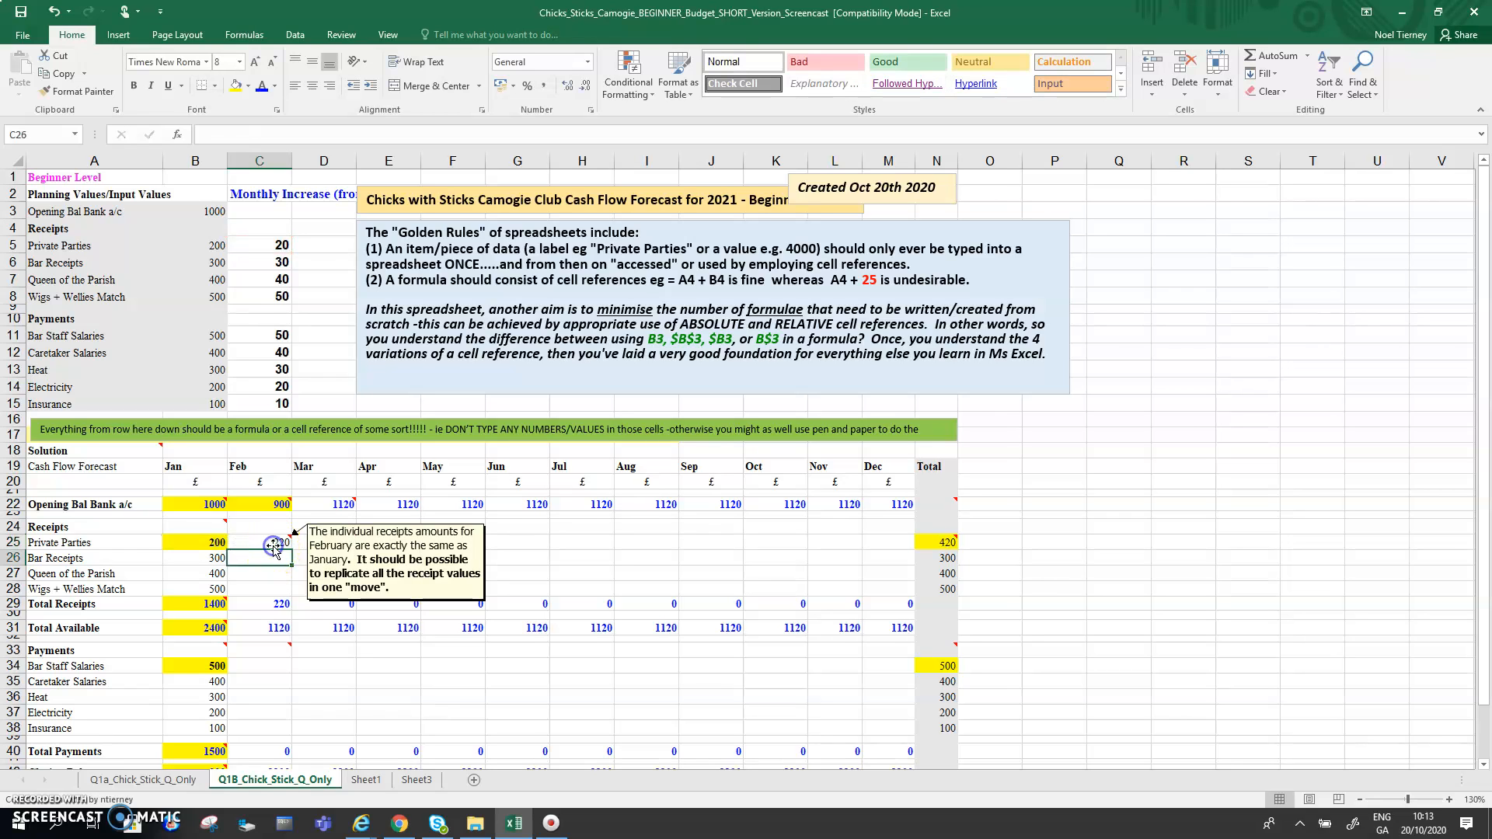
drag(289, 547, 898, 544)
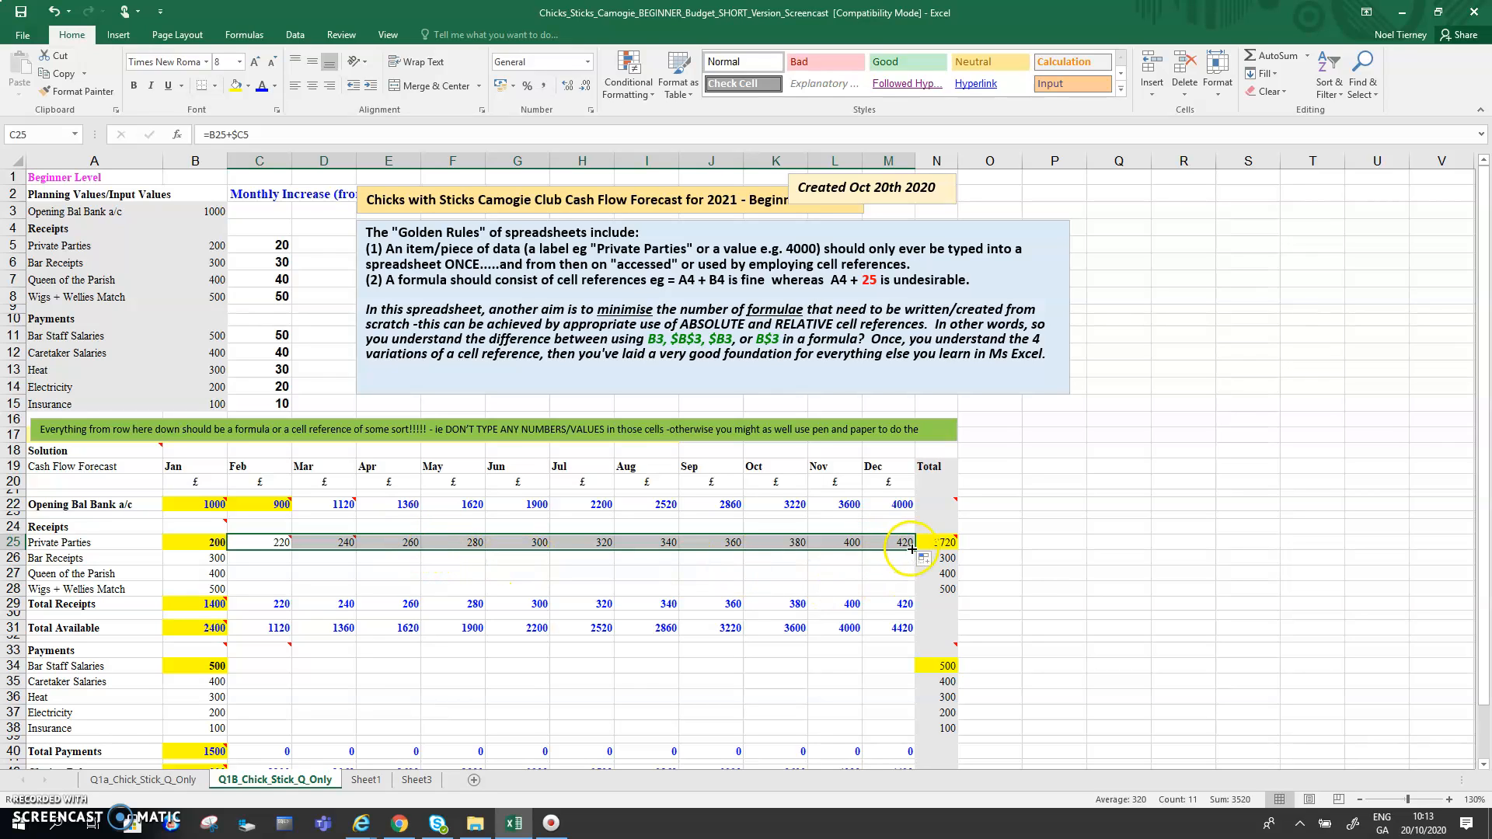
drag(915, 549, 912, 591)
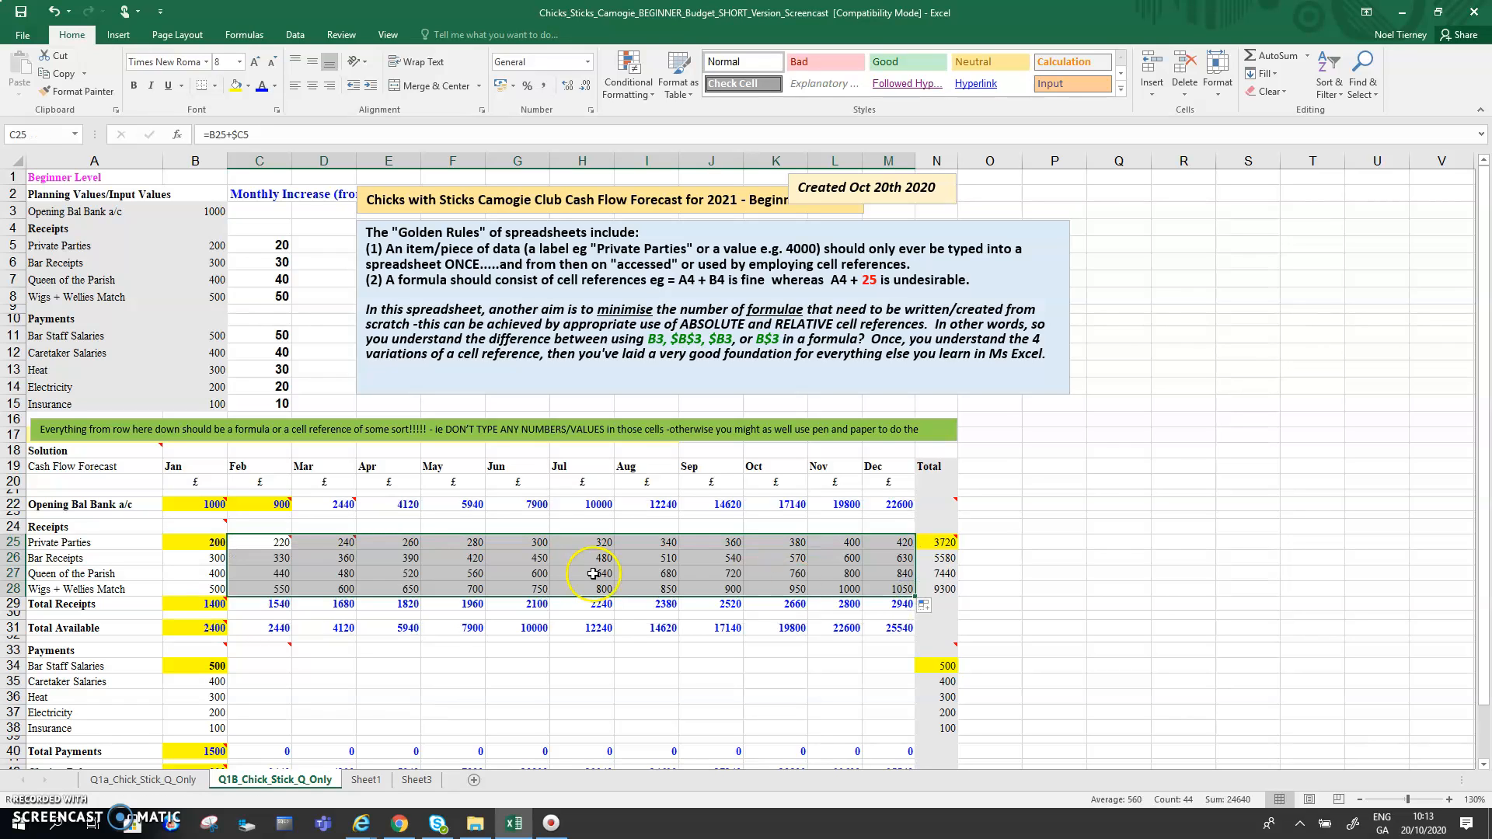
click(261, 559)
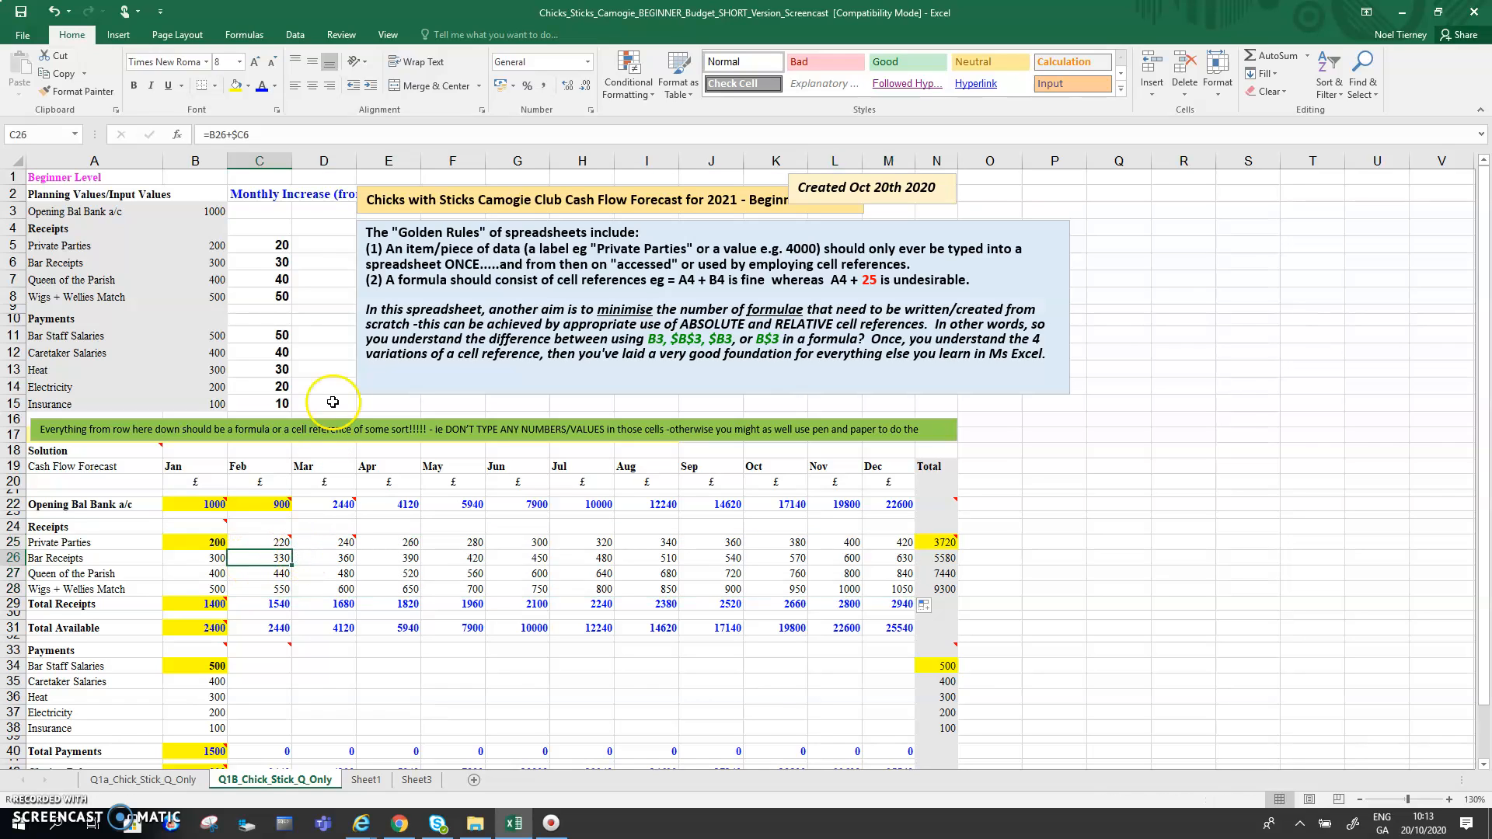
click(346, 559)
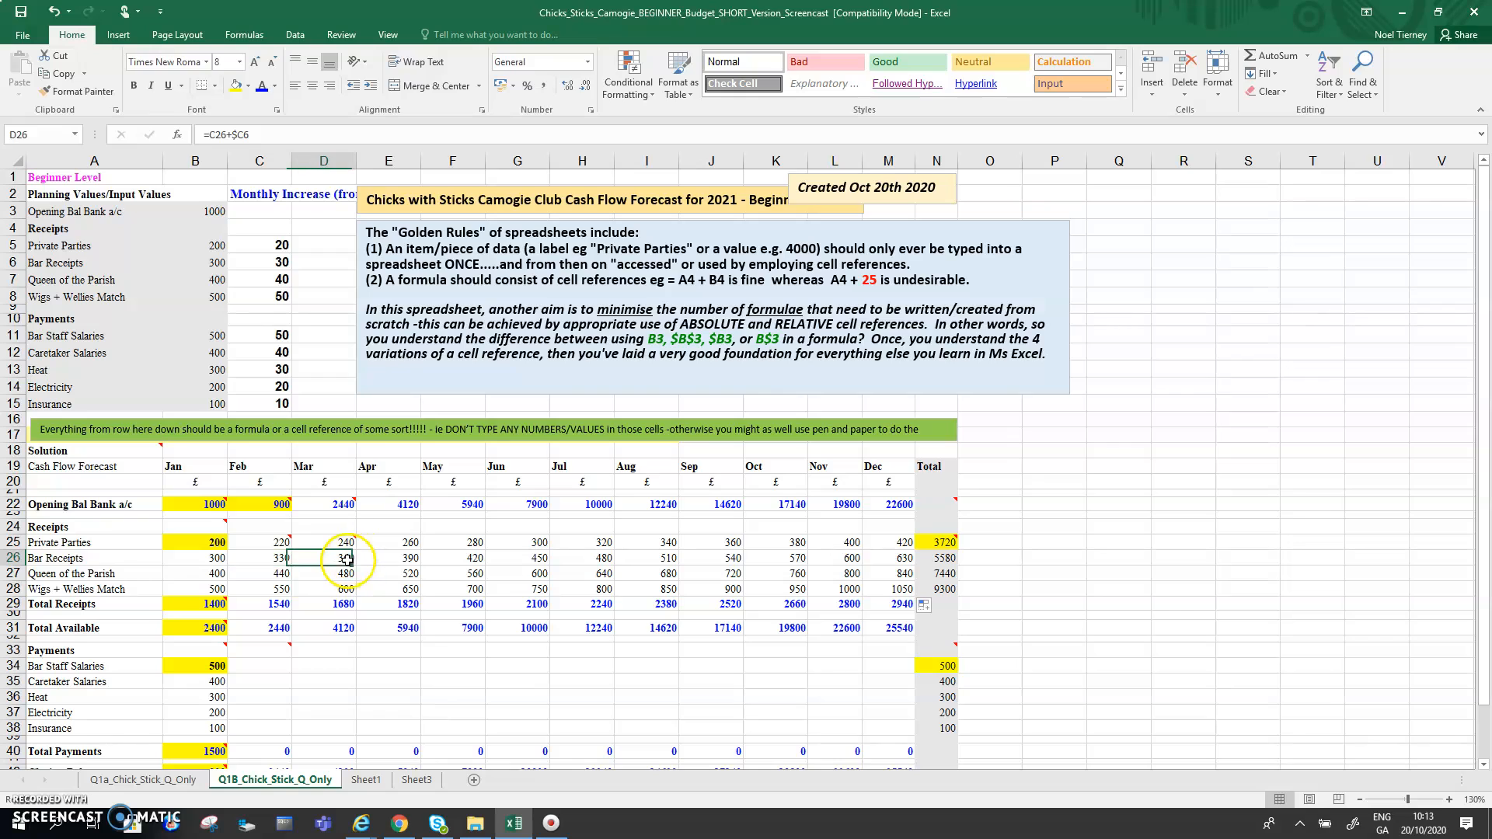
click(280, 577)
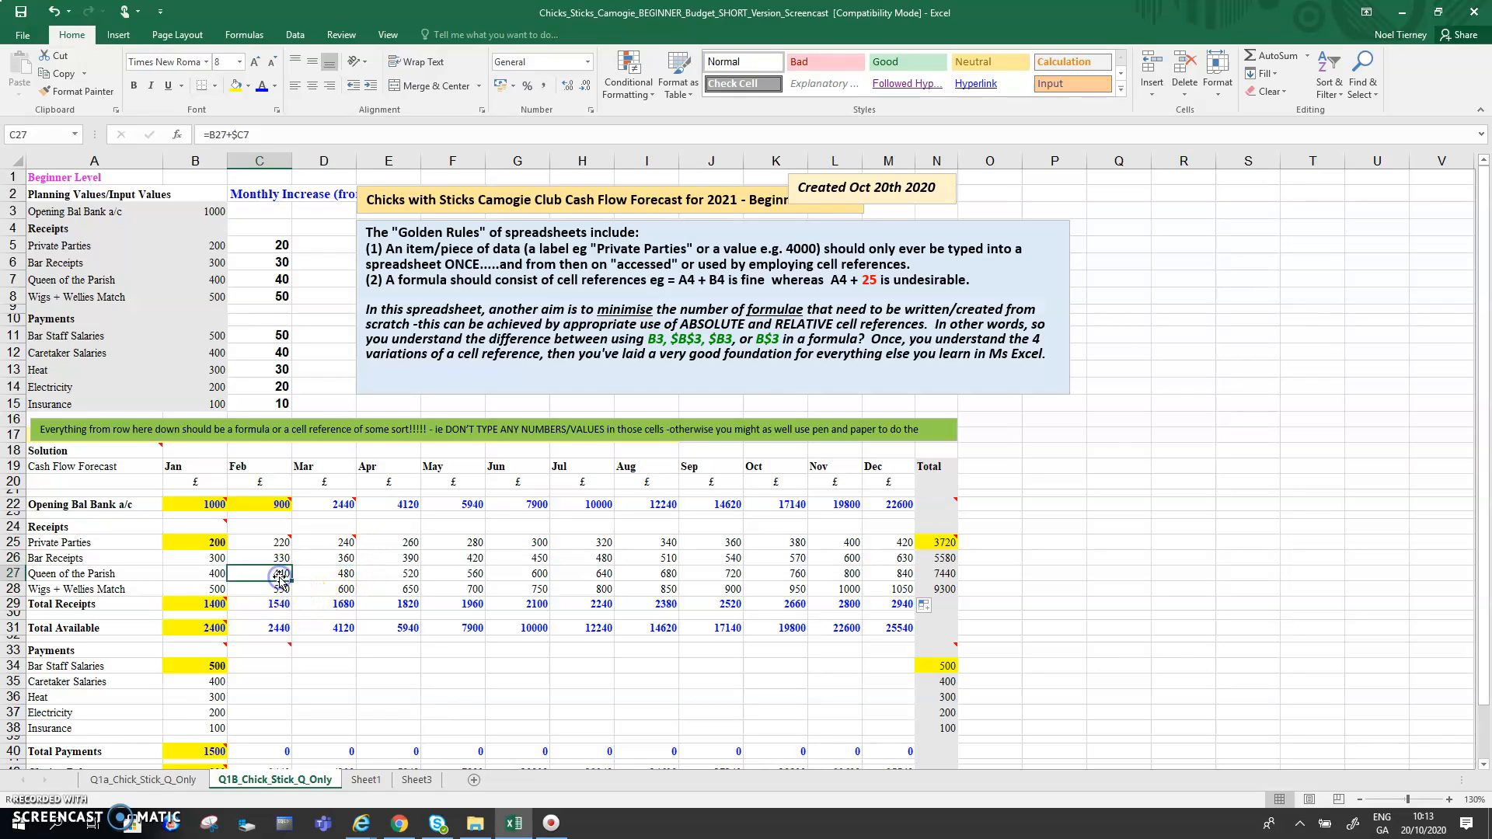
click(284, 593)
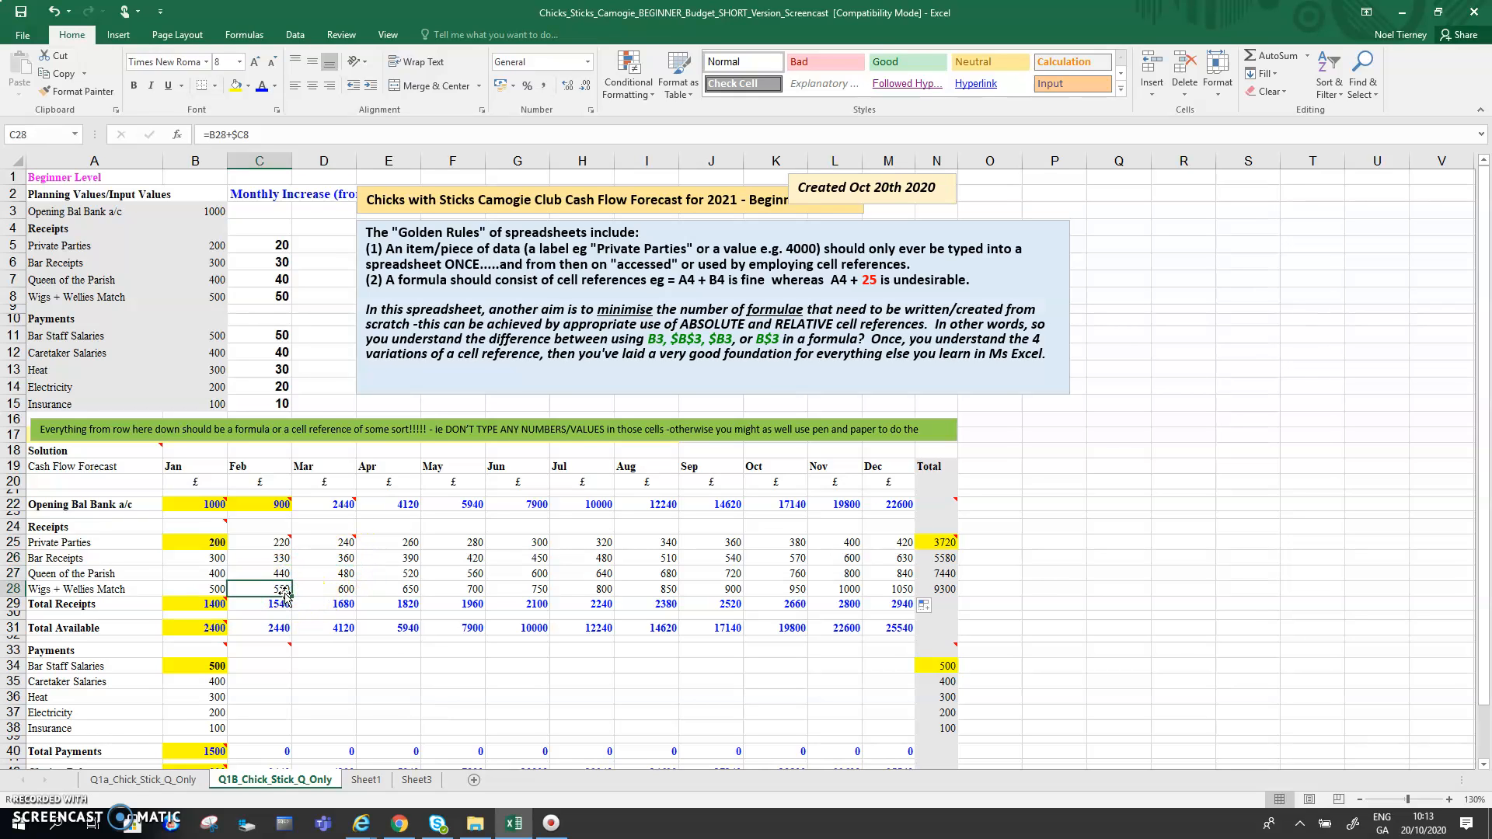
Highlight the February Private Parties cell C25 with a yellow fill.
mouse_move(281, 546)
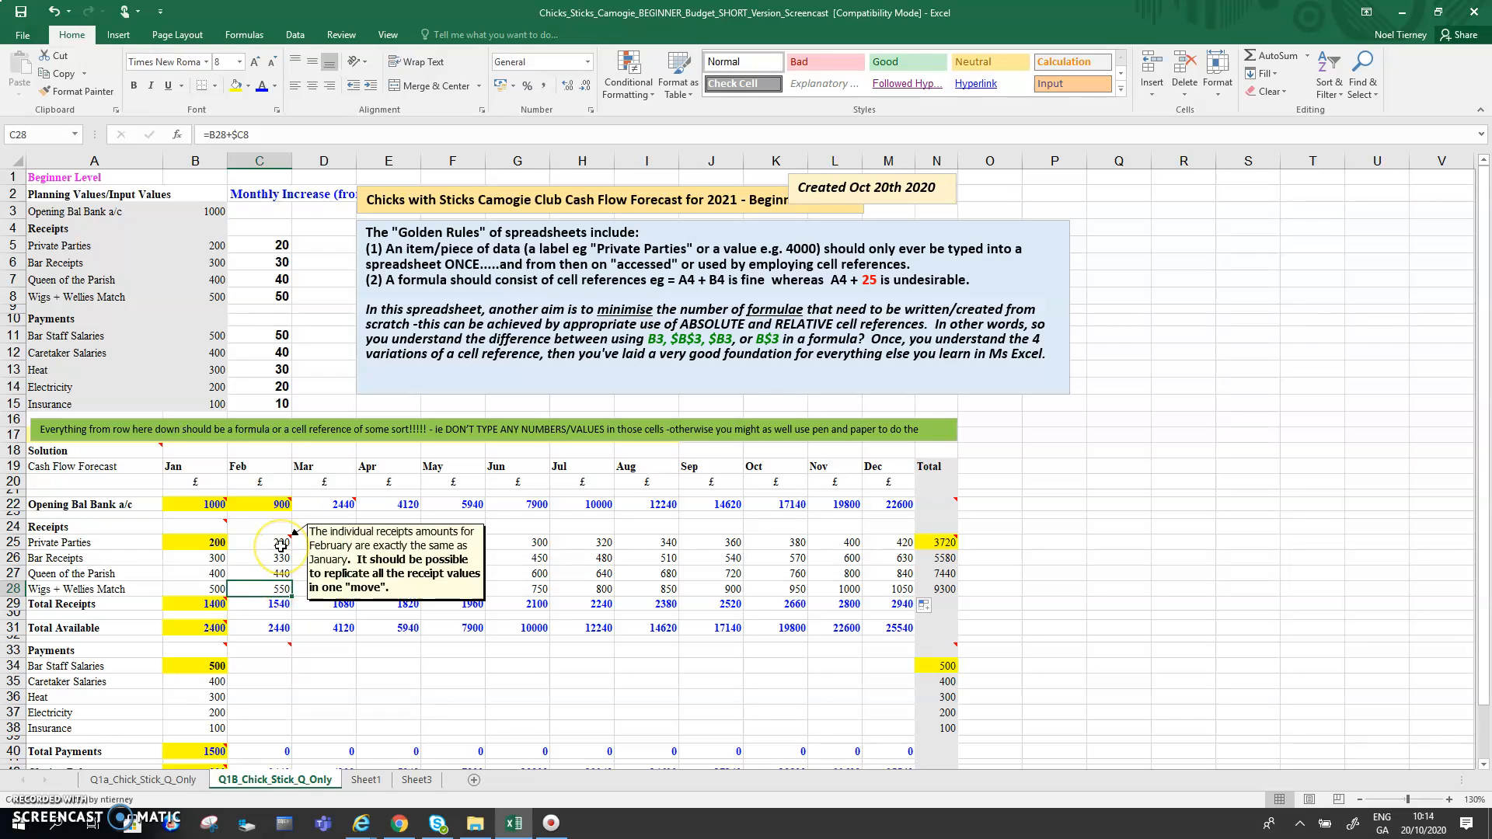
click(281, 545)
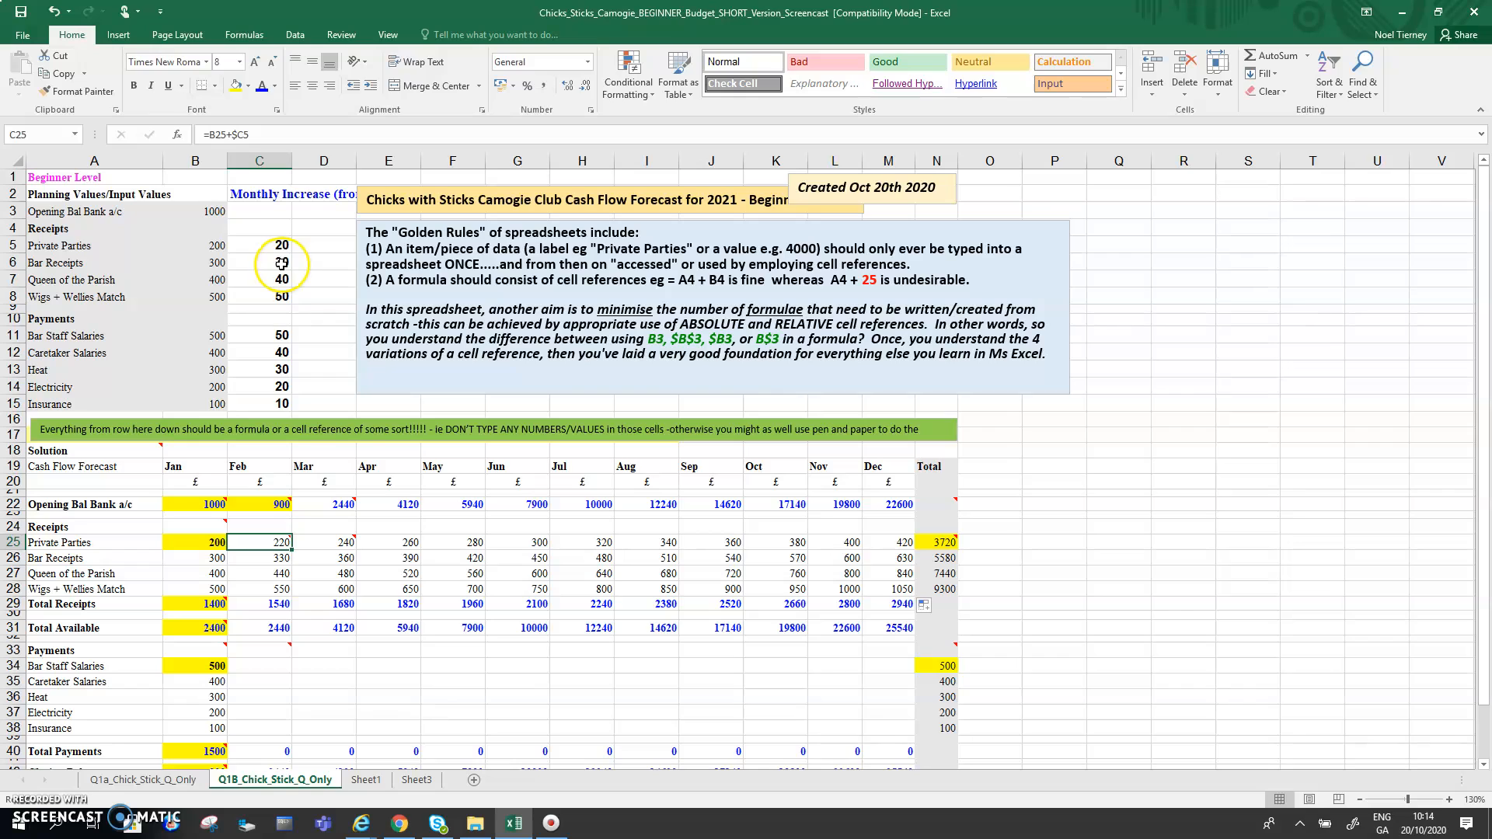
click(235, 86)
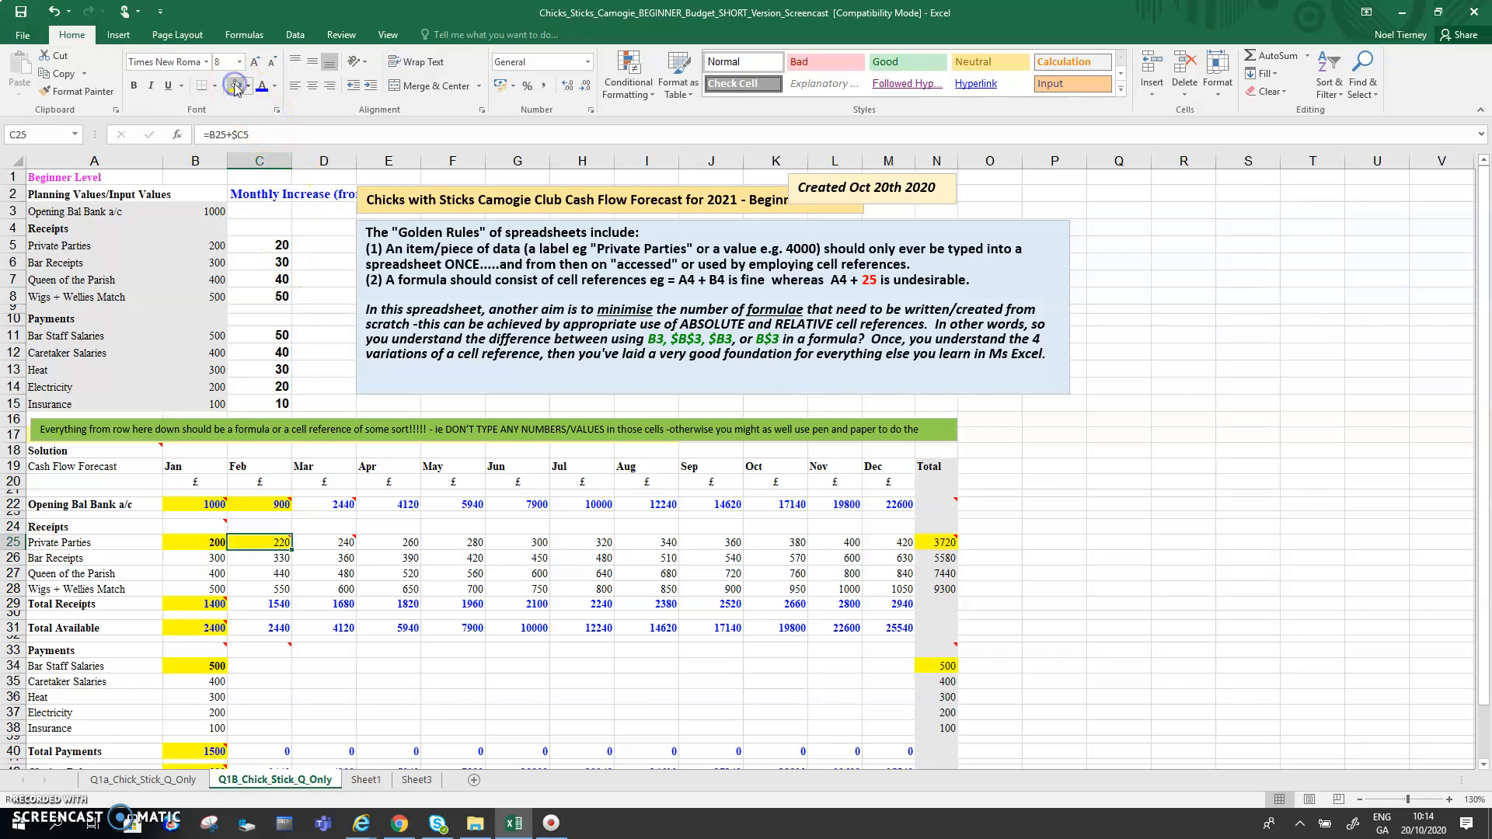
click(282, 551)
mouse_move(275, 544)
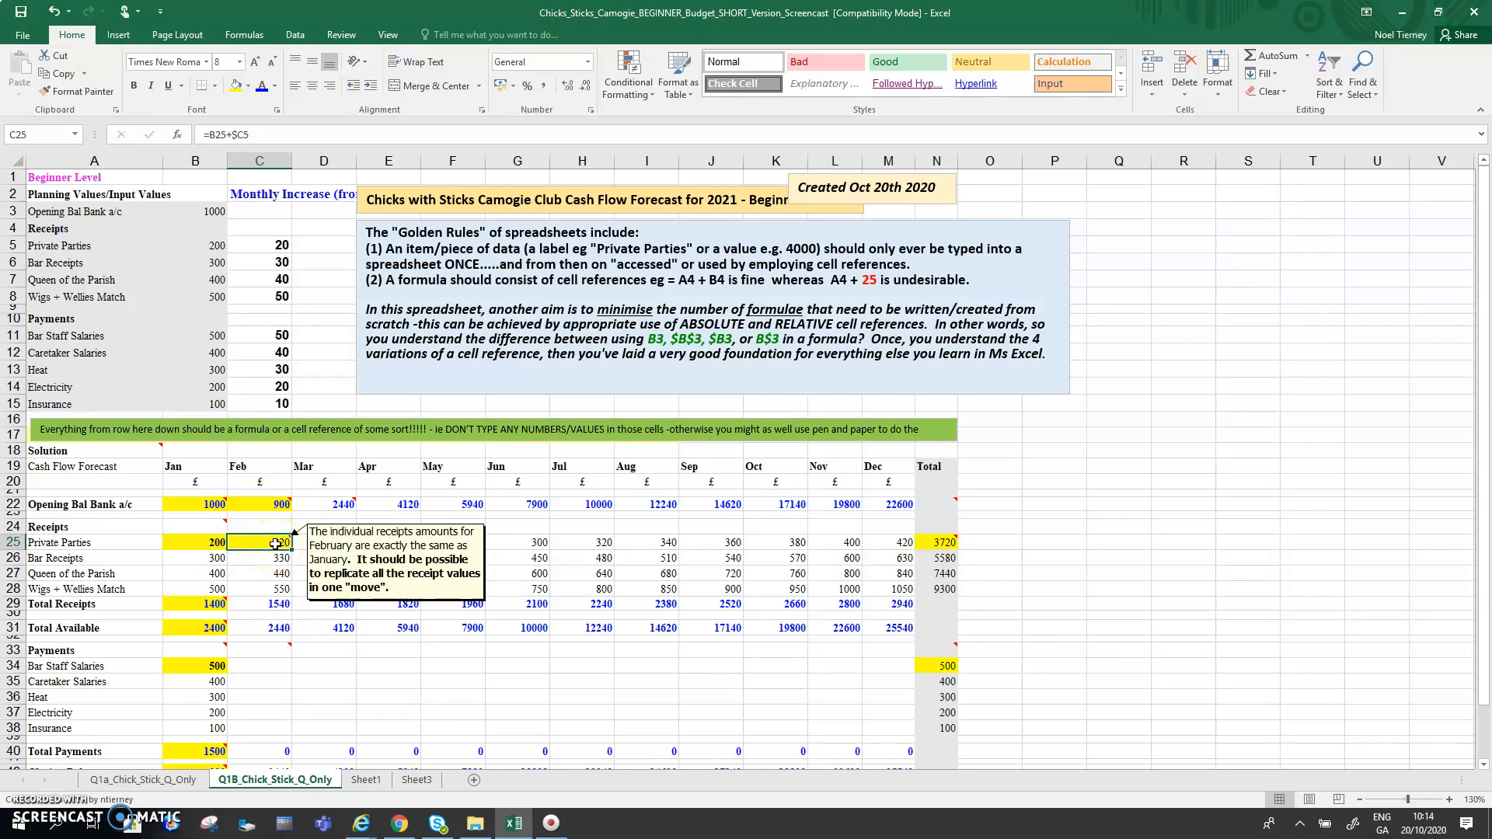
Enter =B34+$C$11 in C34 for February's Bar Staff Salaries.
click(1482, 766)
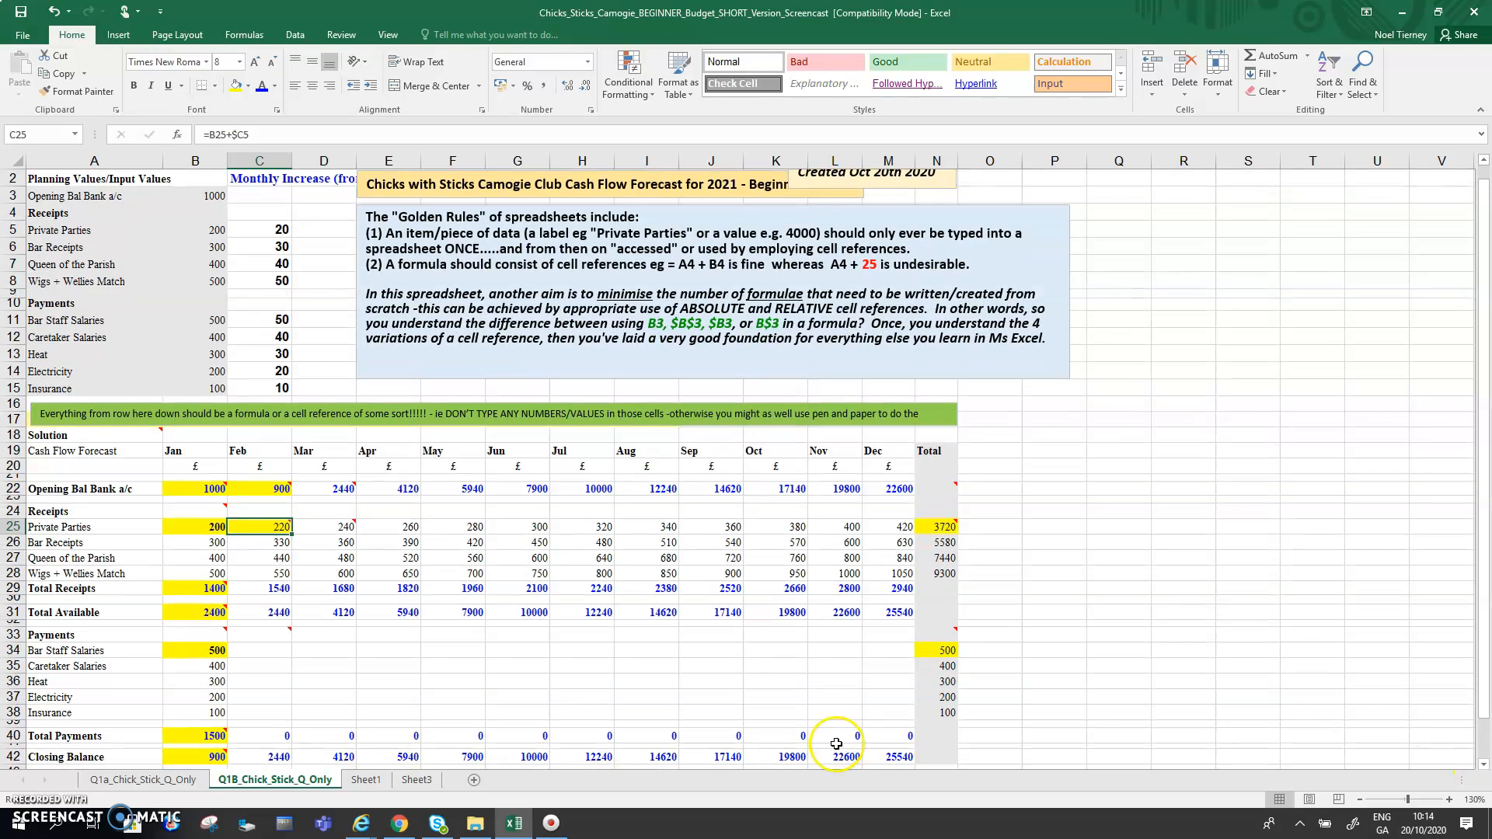
click(262, 648)
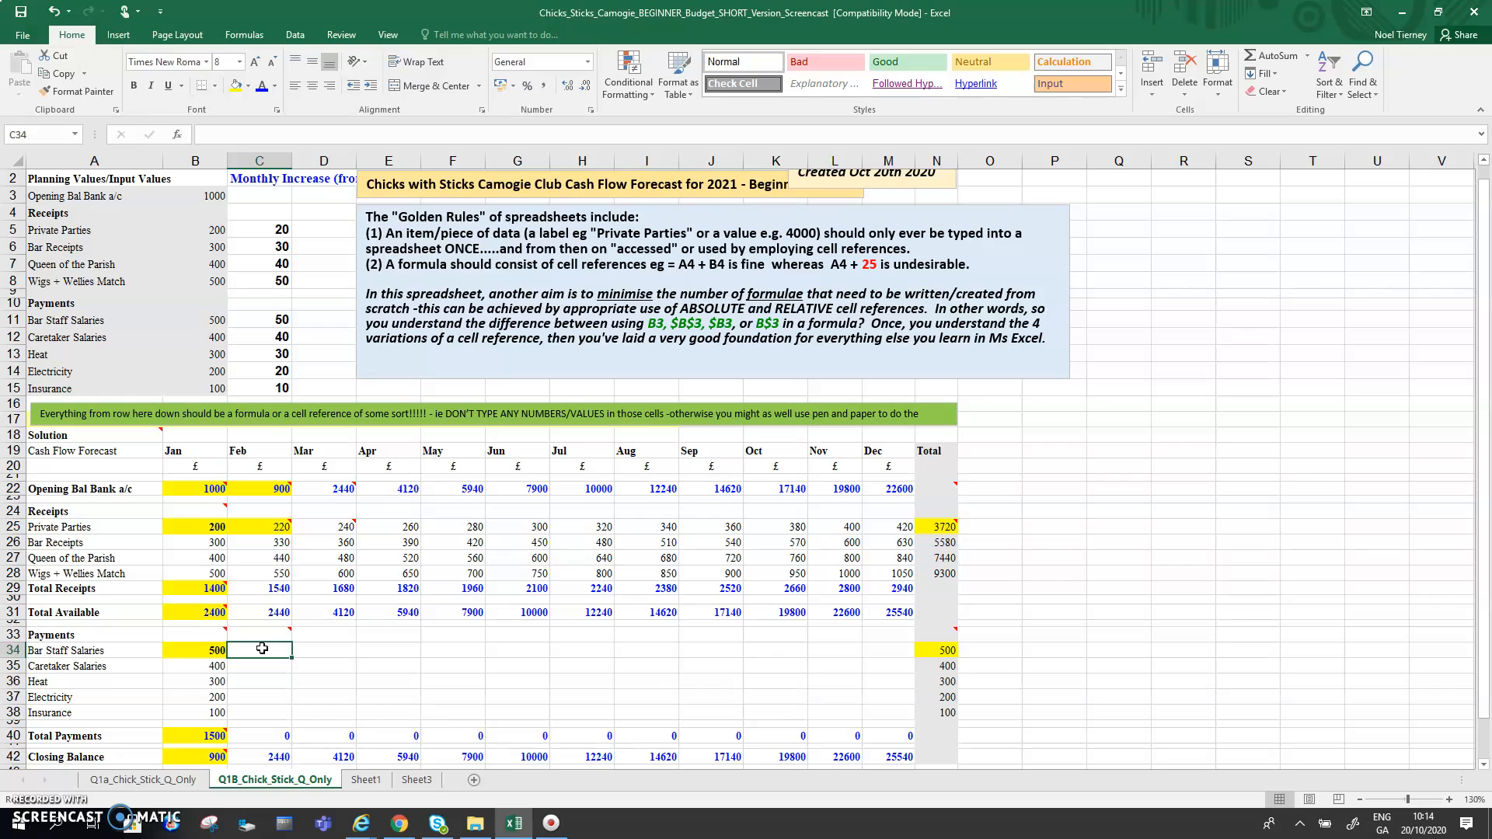
text(=)
click(190, 652)
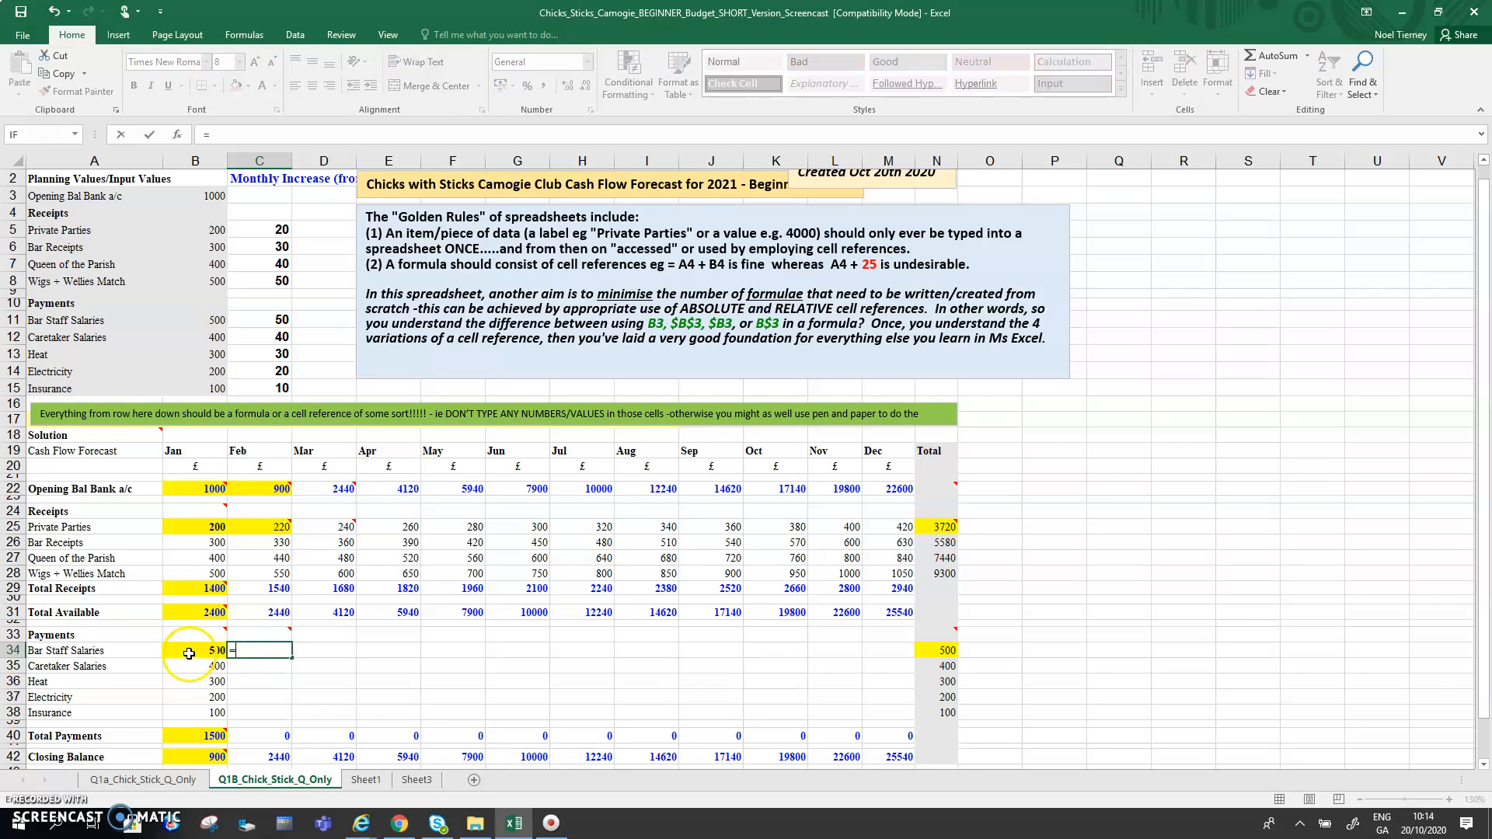
text(+)
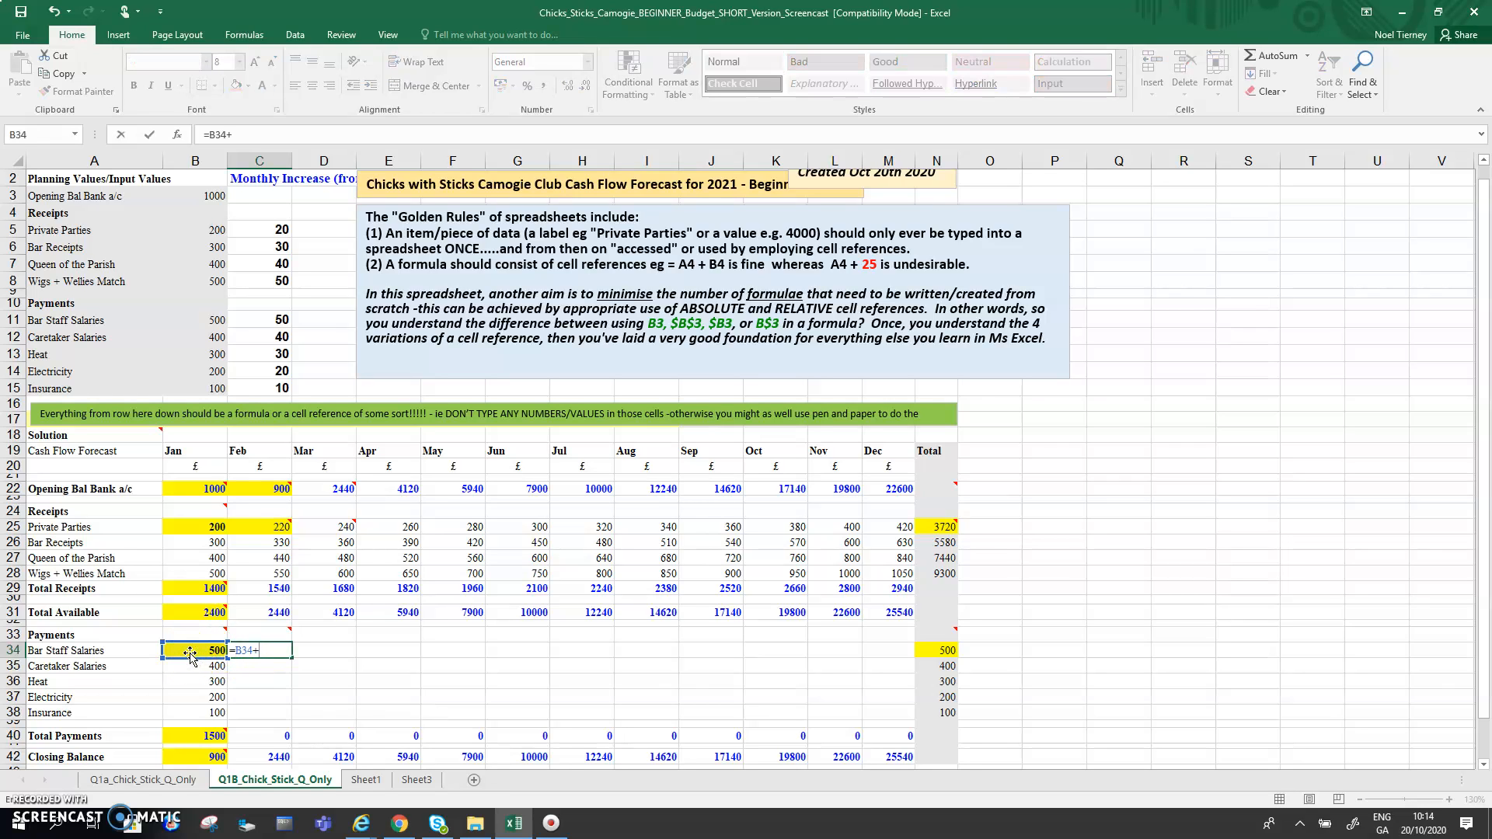
click(281, 320)
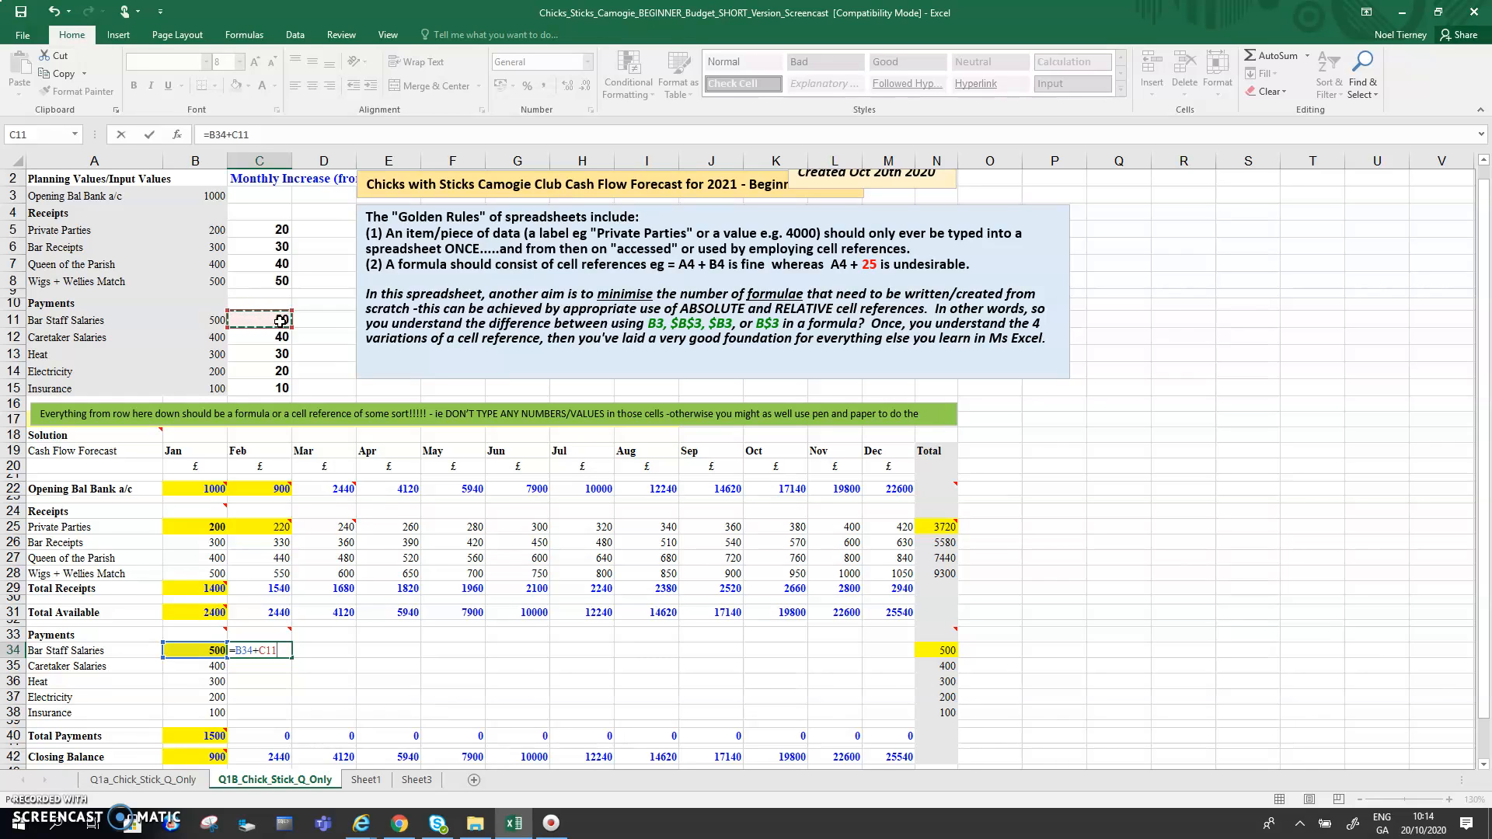
key(F4)
key(Return)
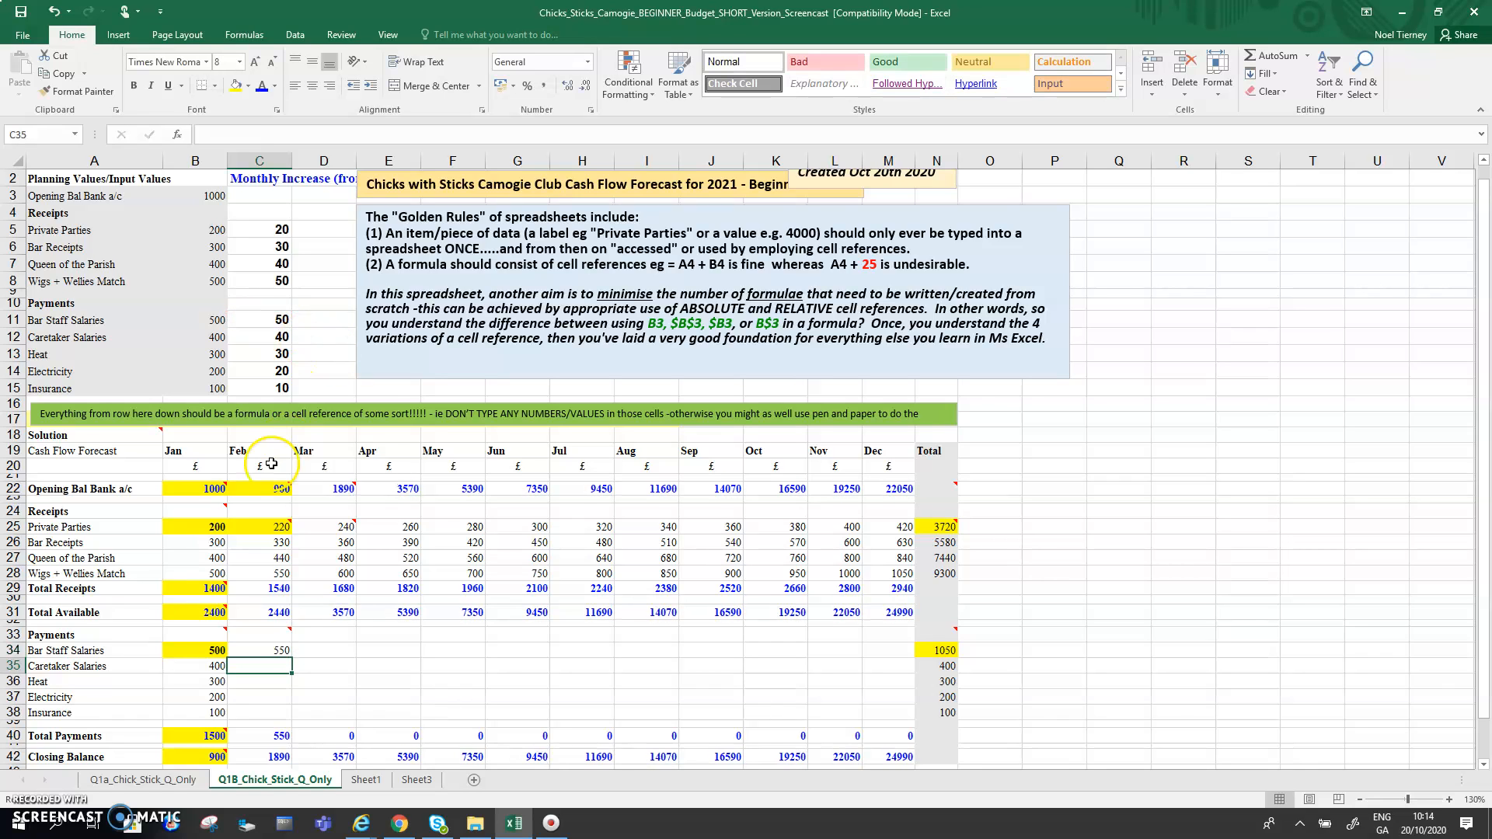
Try filling the C34 formula down to Insurance and across to December, and undo both fills.
click(273, 648)
drag(296, 658, 297, 718)
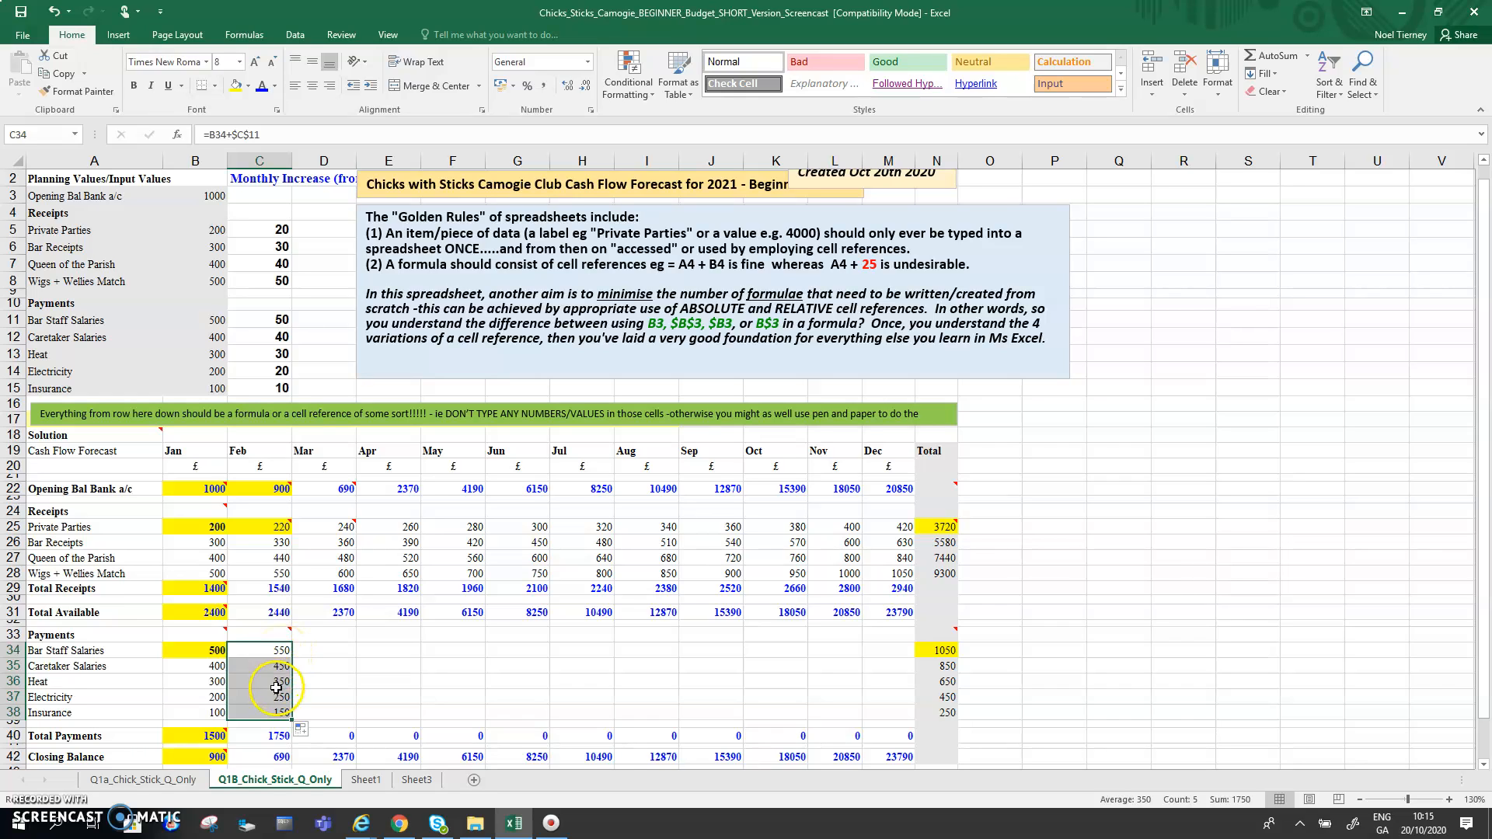
drag(293, 720, 904, 691)
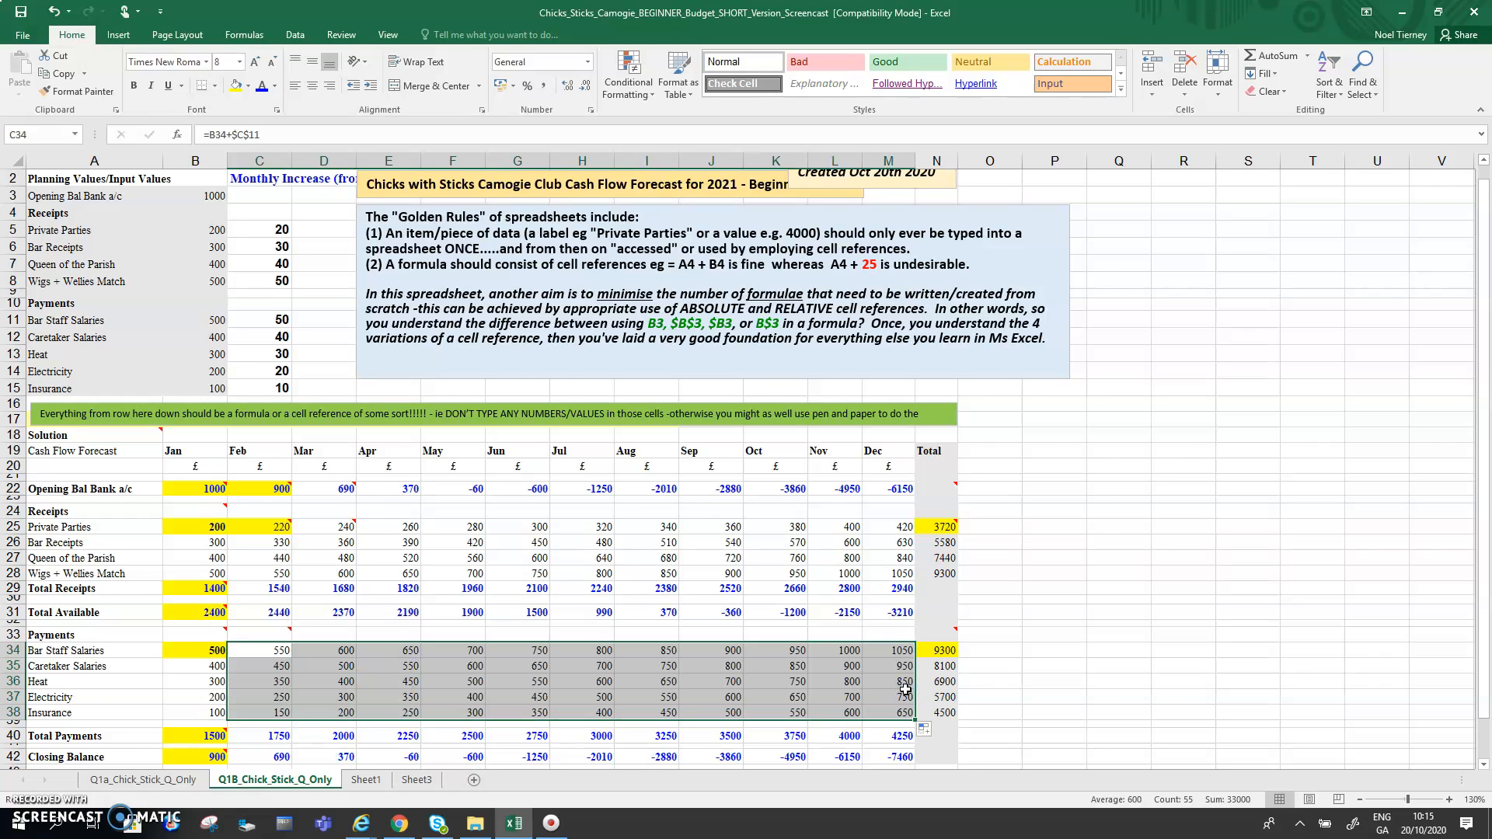
click(55, 11)
click(54, 11)
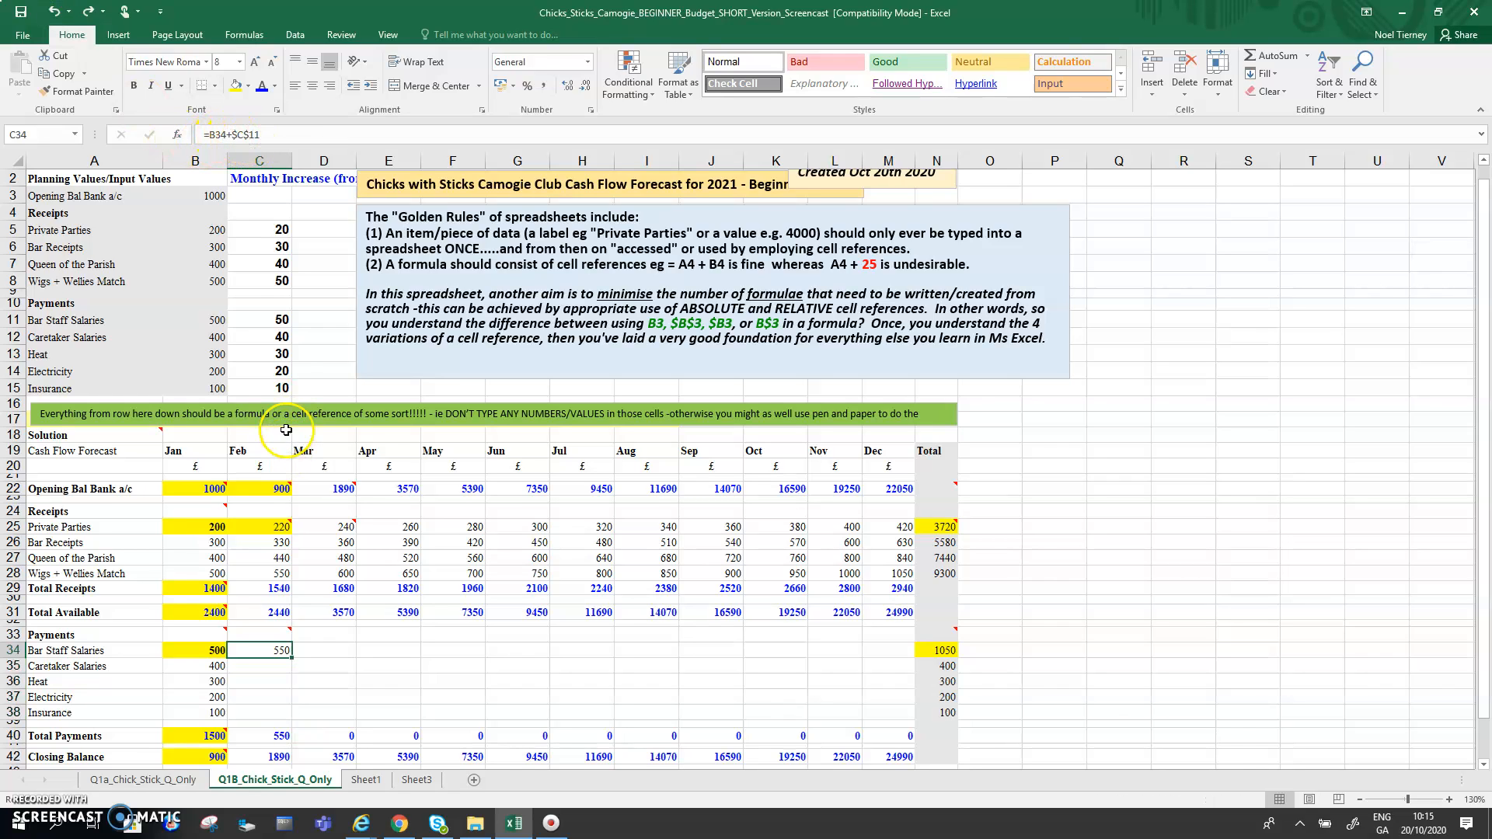
Change the reference to C11 in the C34 Bar Staff Salaries formula to a mixed reference, making it =B34+$C11.
double_click(247, 135)
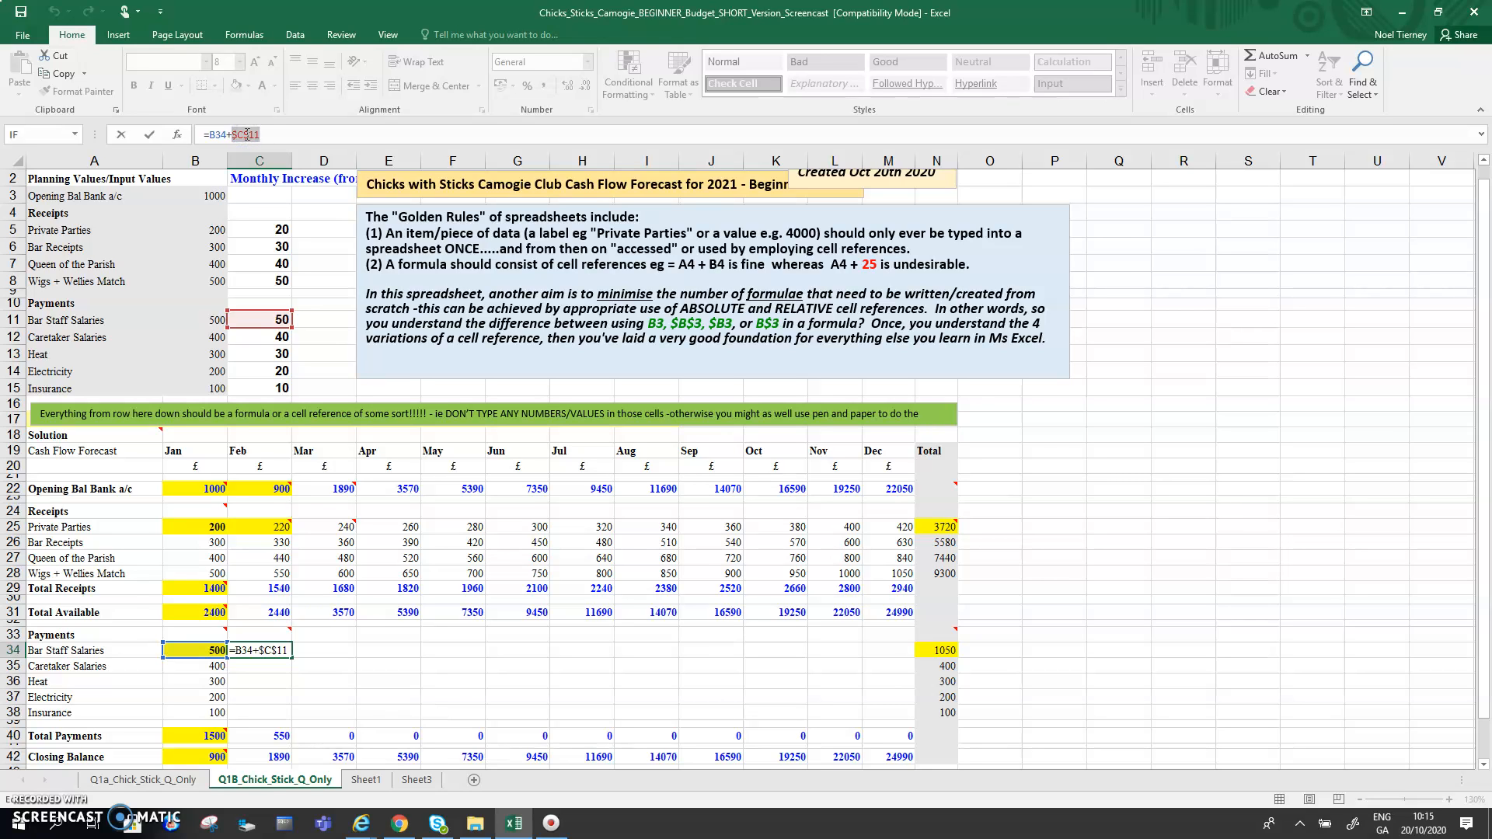
key(F4)
key(F4)
key(Return)
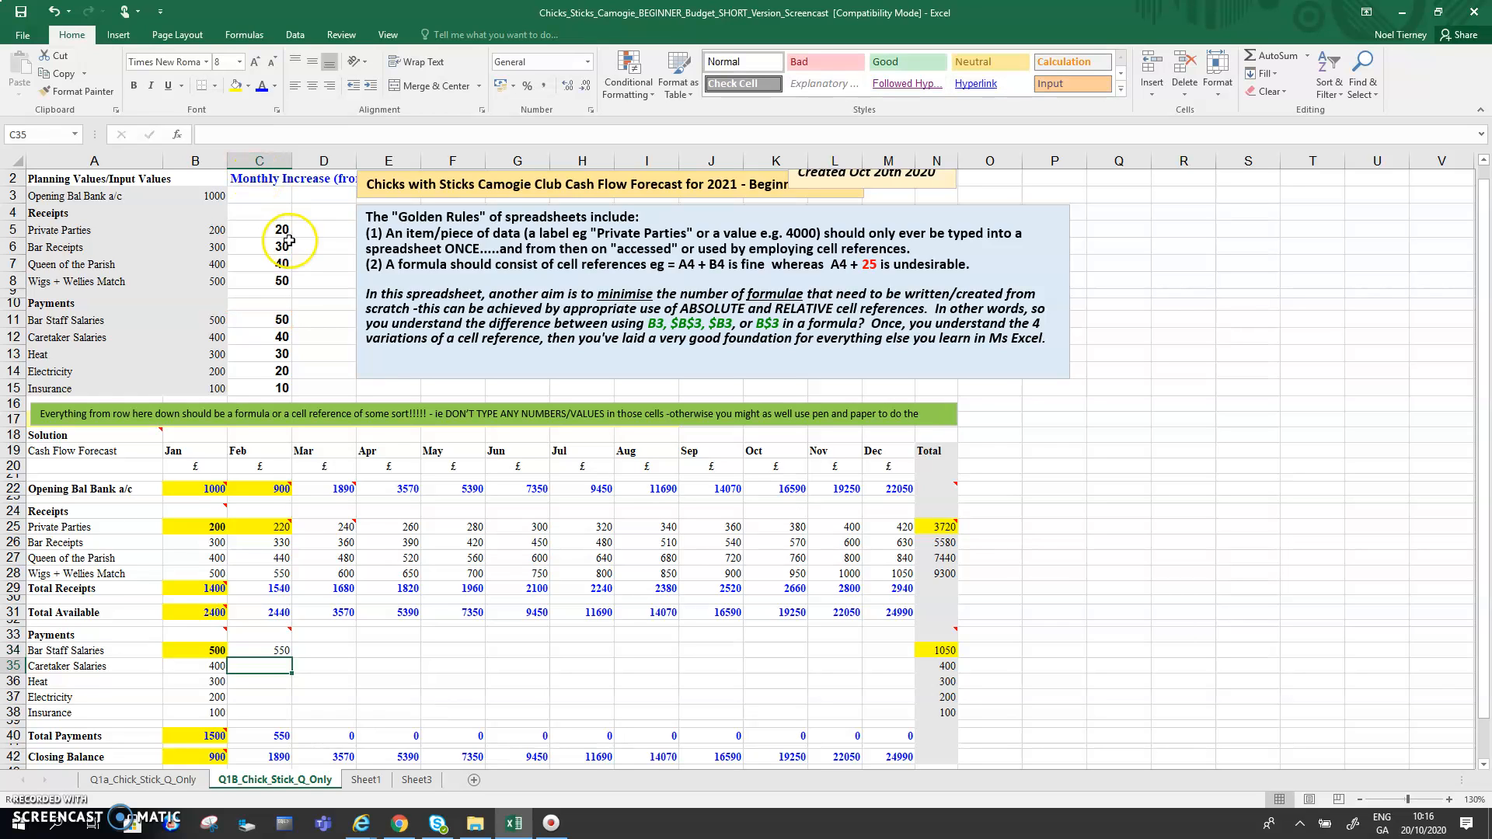
Fill the C34 formula down to Insurance and across to December.
click(264, 647)
drag(292, 657, 304, 716)
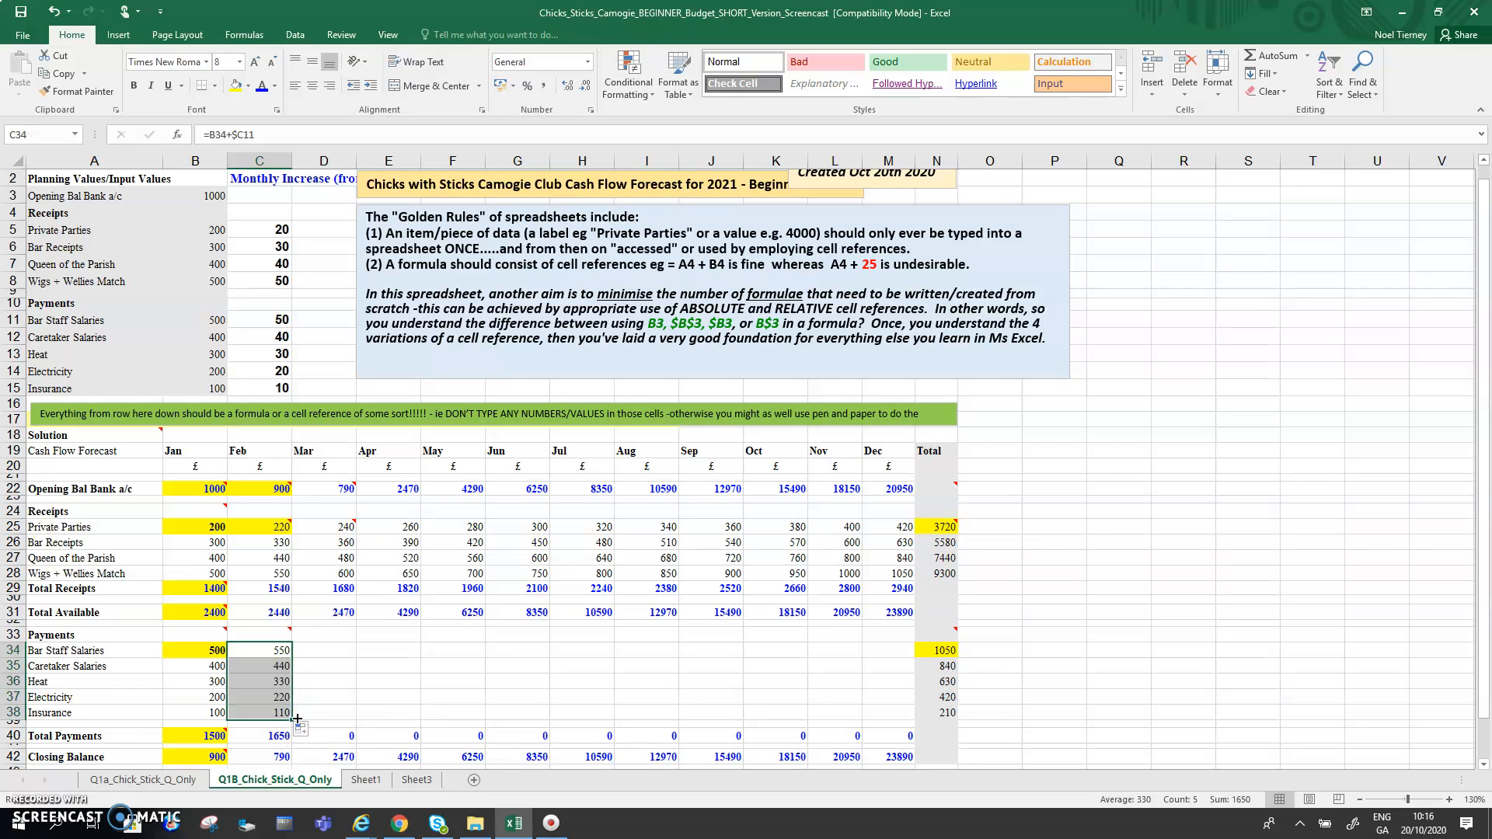
drag(294, 721, 899, 729)
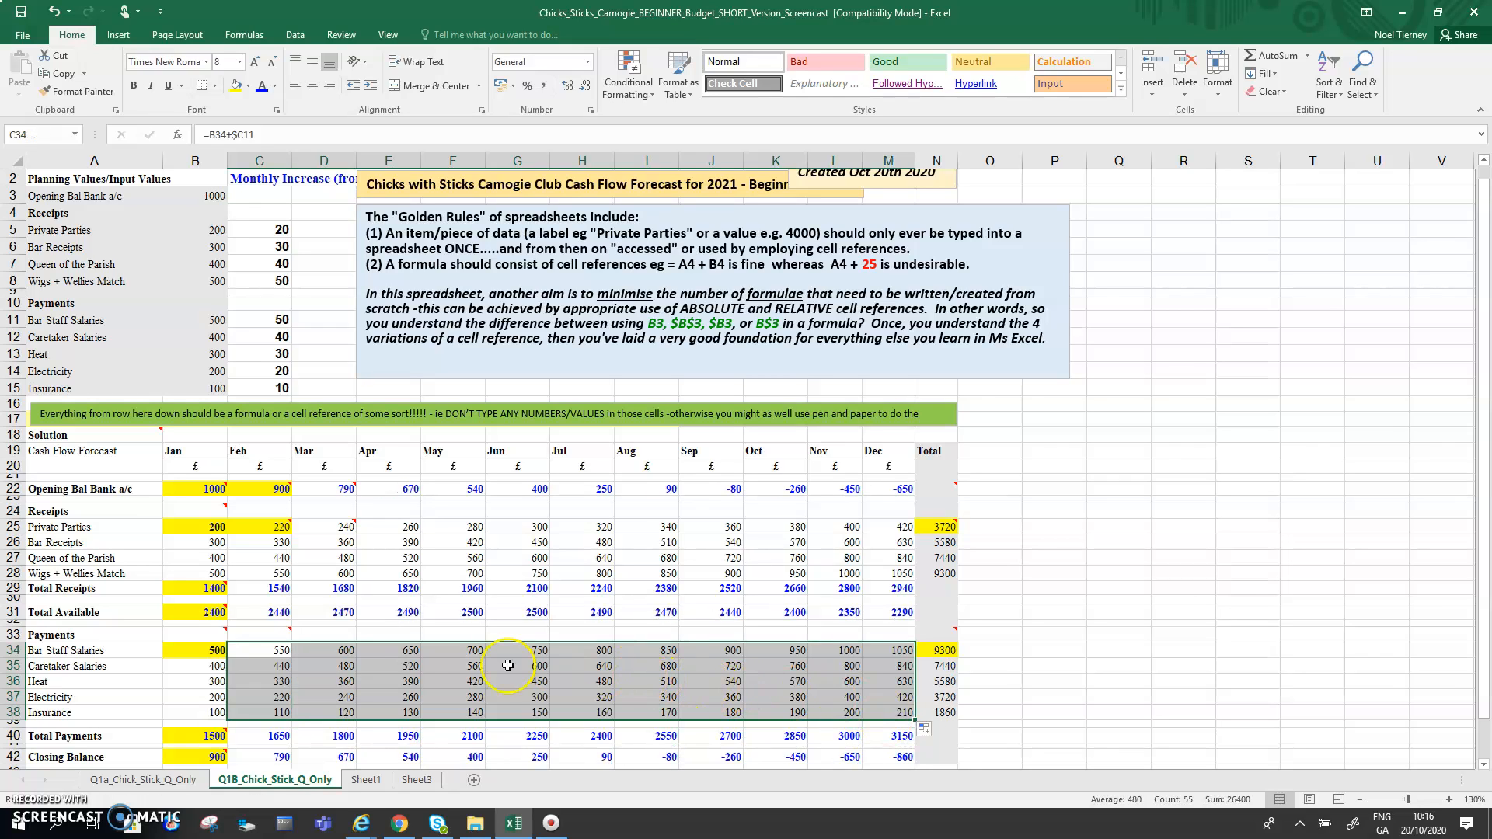
Examine the payment formulas in F35, C34, D34 and E34, comparing the relative and mixed references in C34.
click(466, 667)
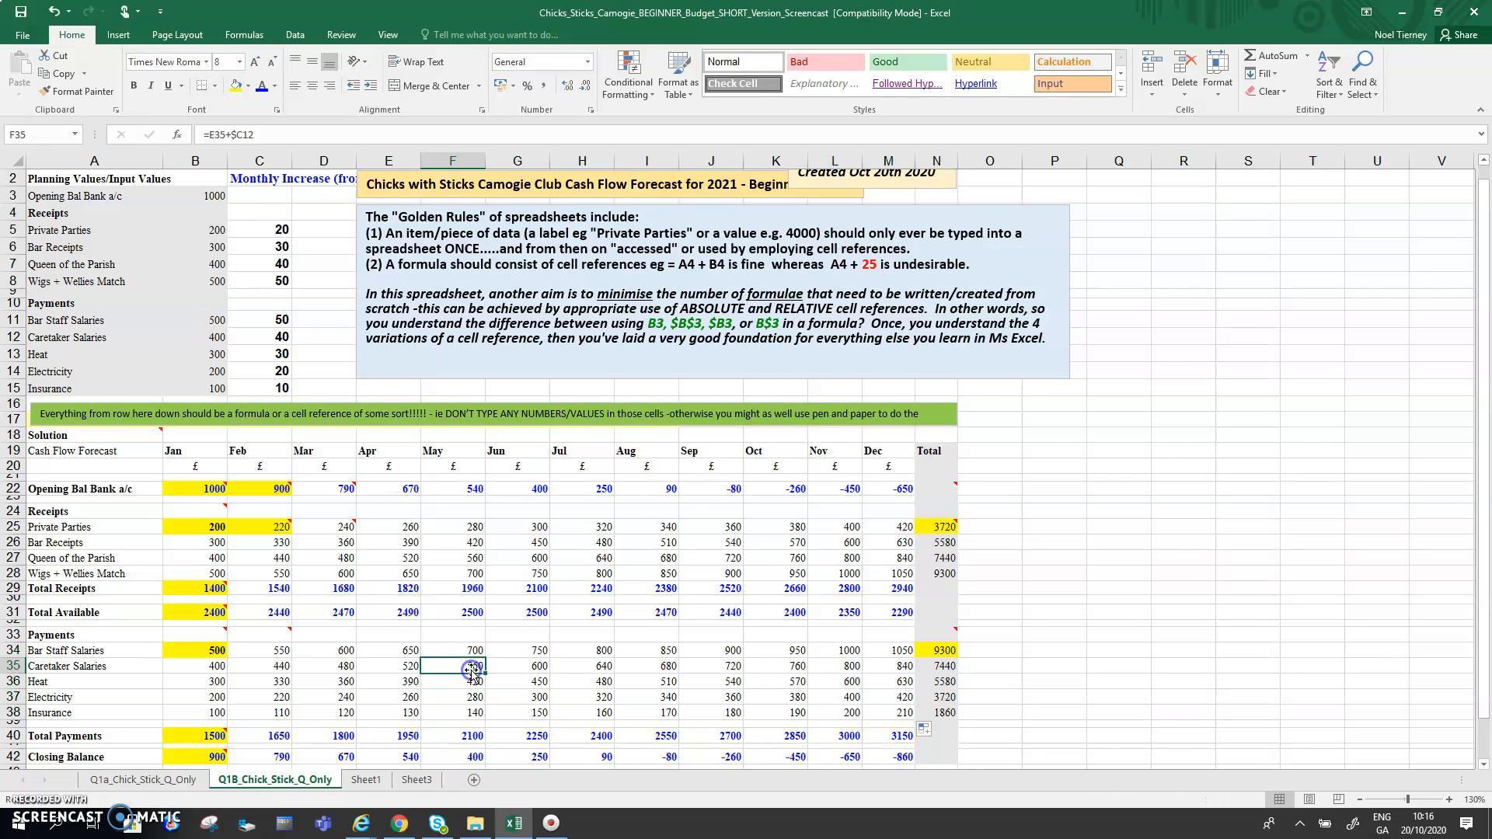
click(263, 651)
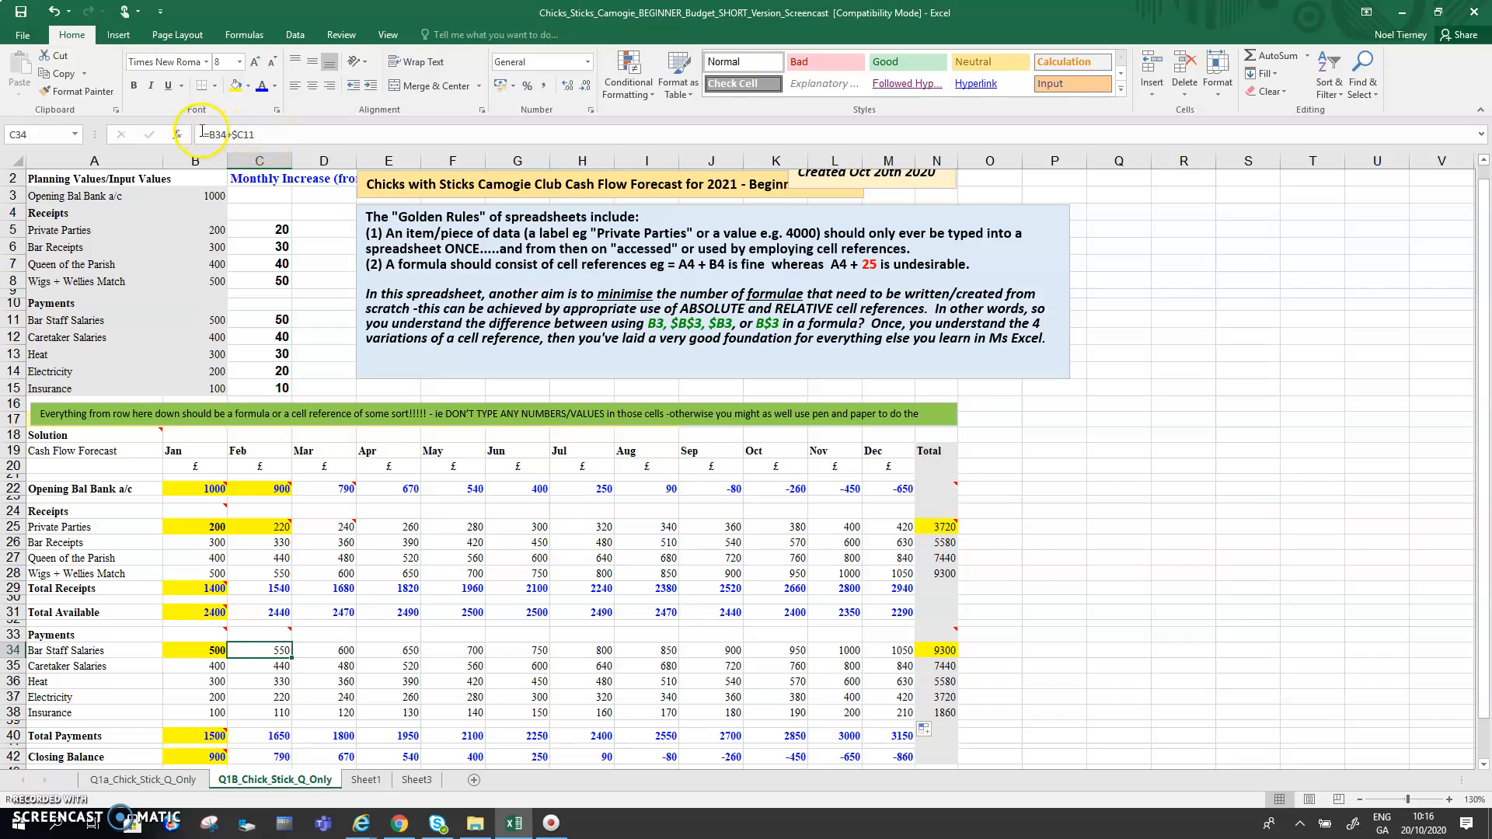
drag(202, 134, 268, 136)
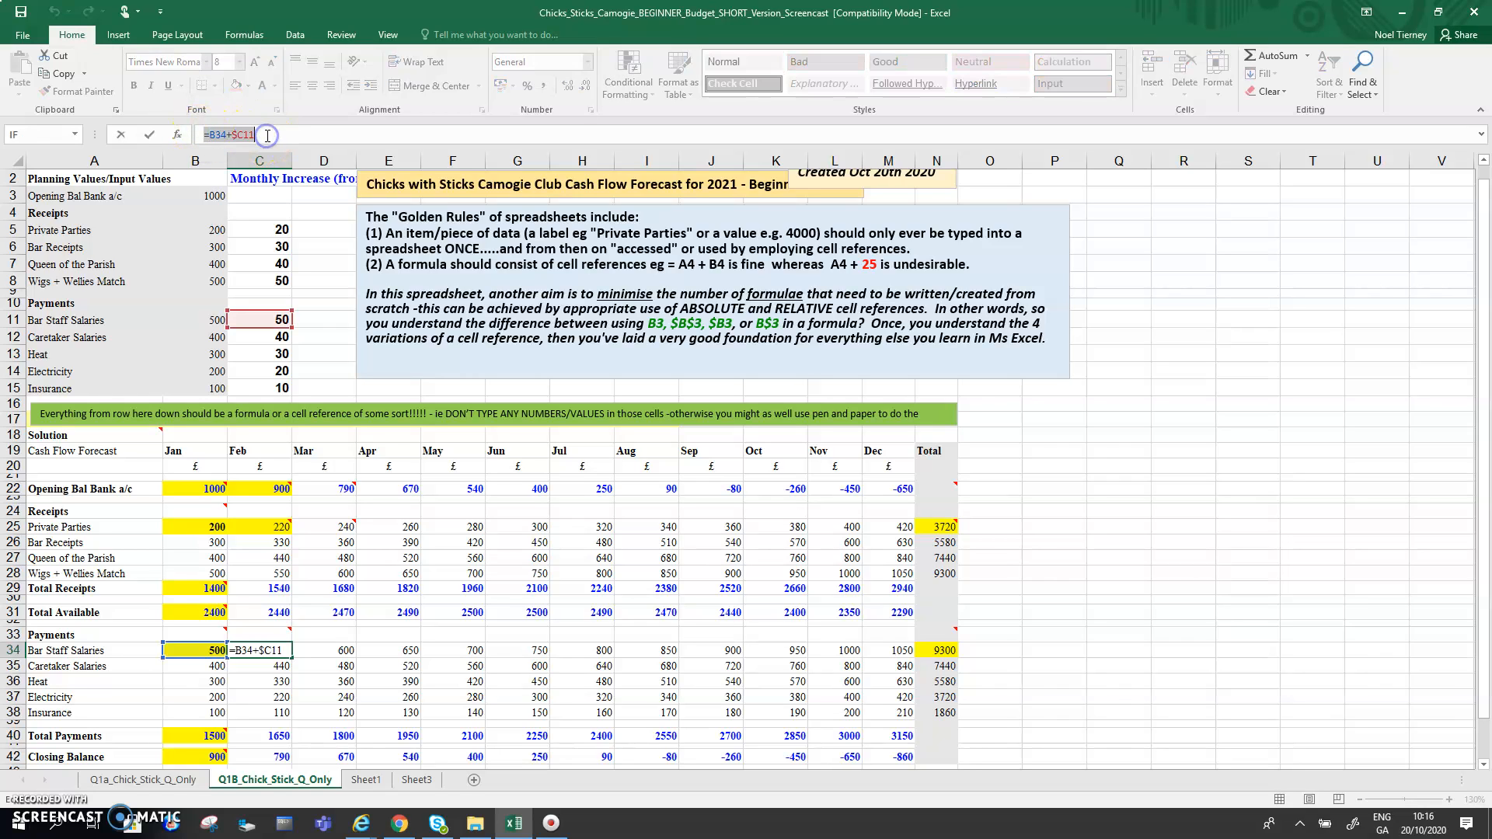
key(Escape)
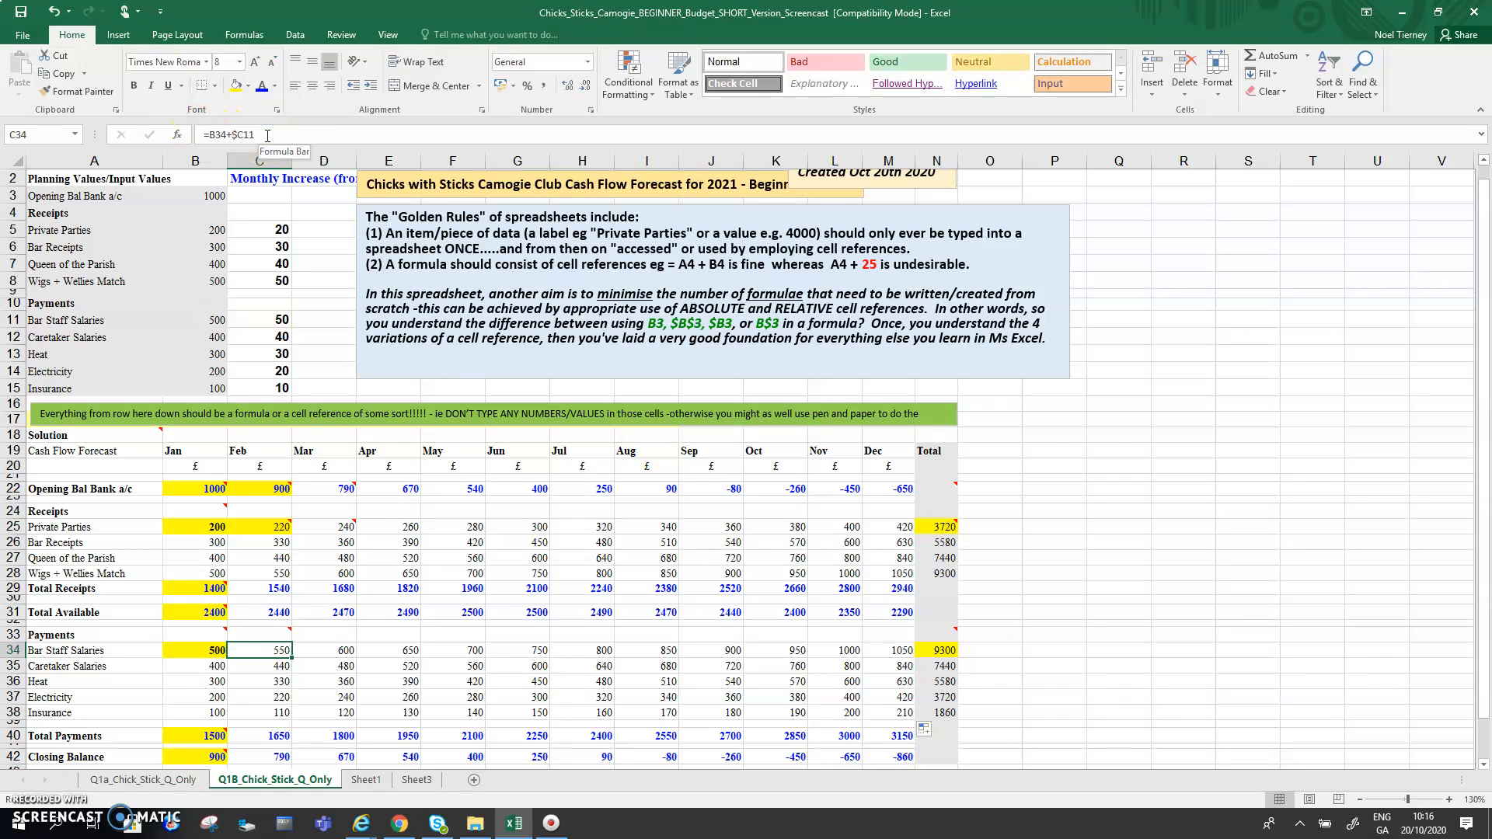
click(339, 650)
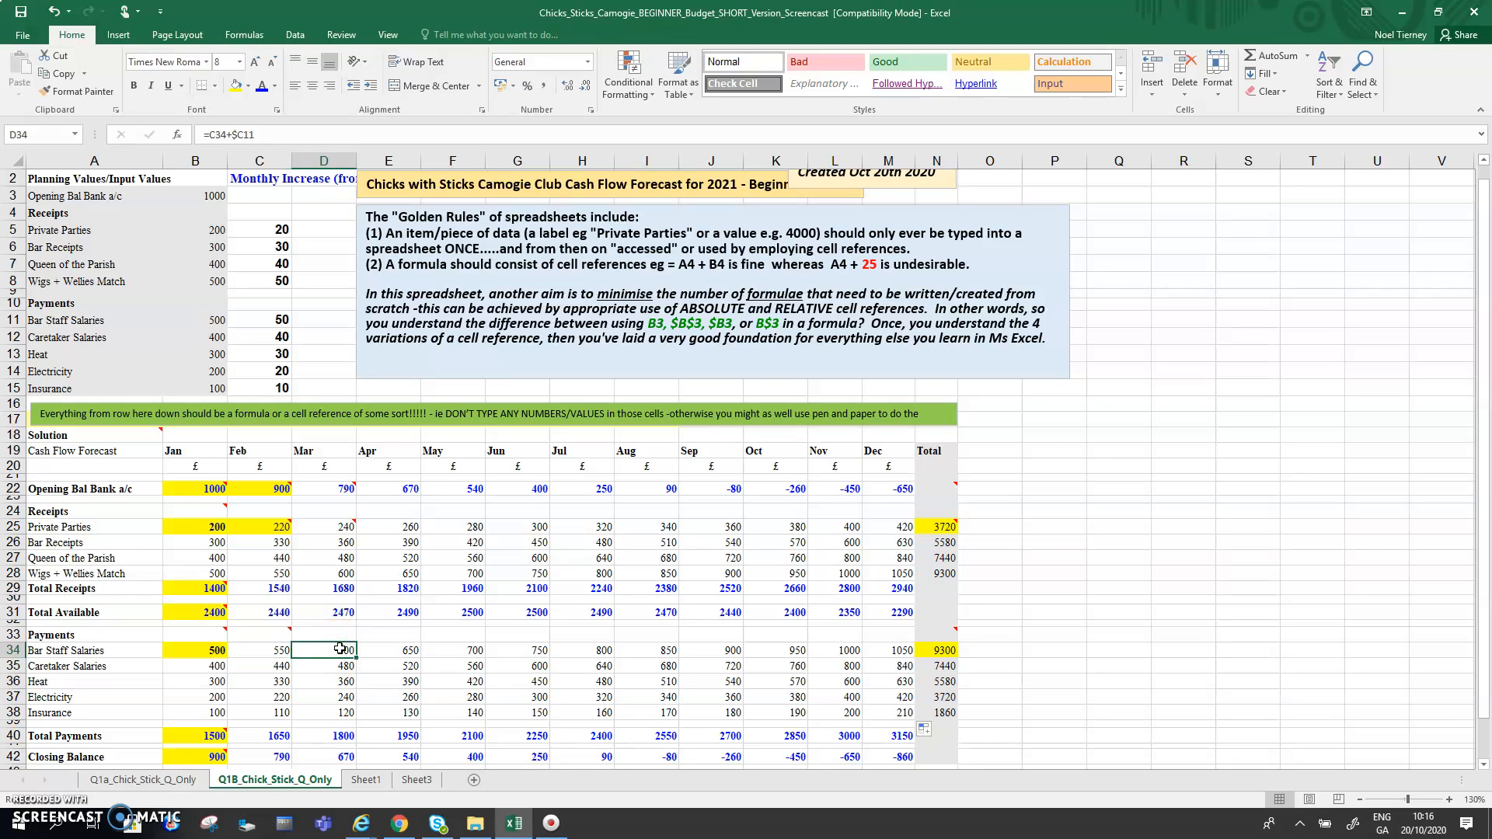
click(394, 651)
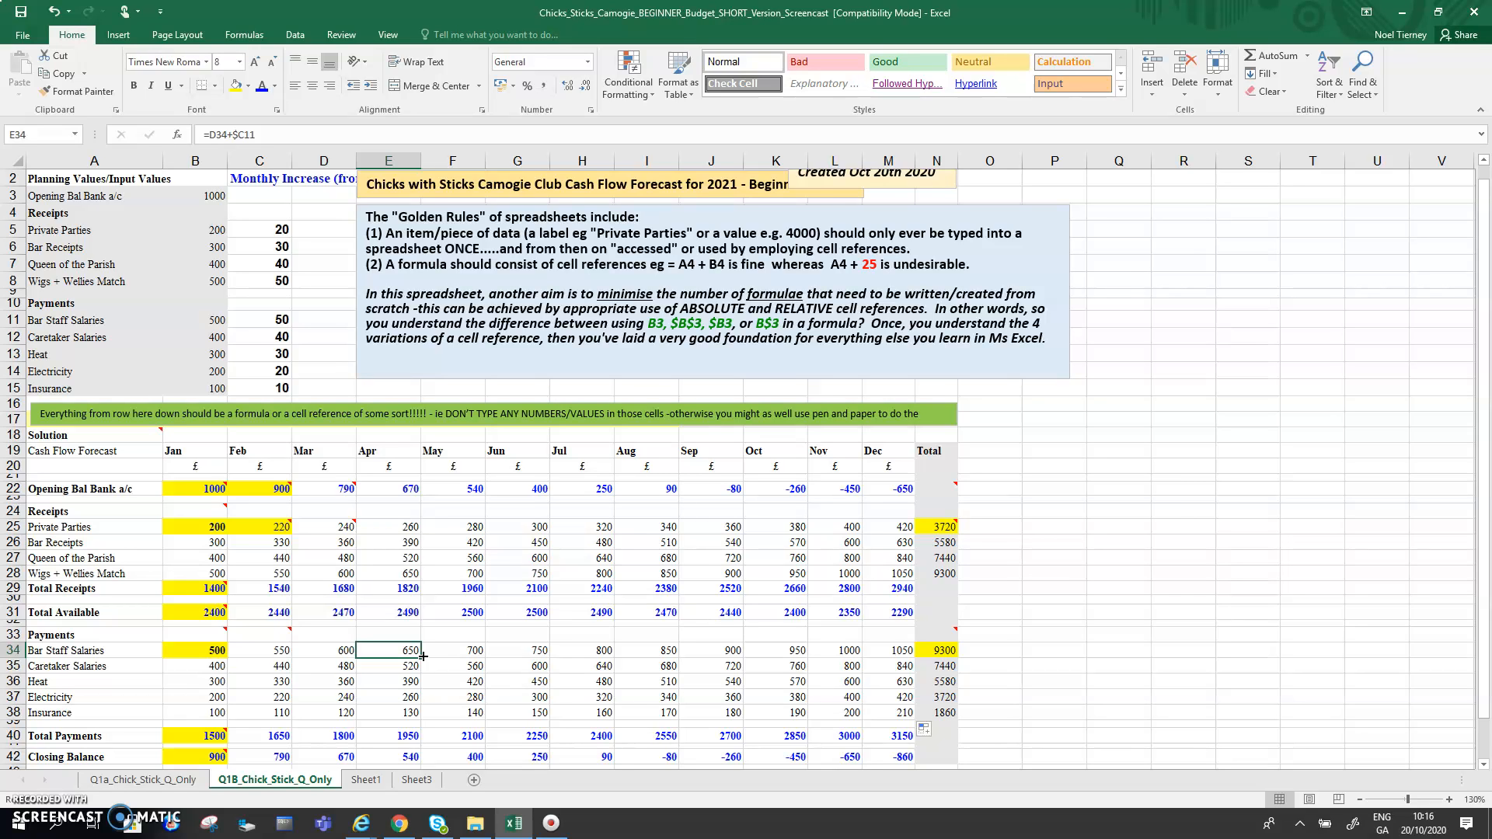
click(279, 655)
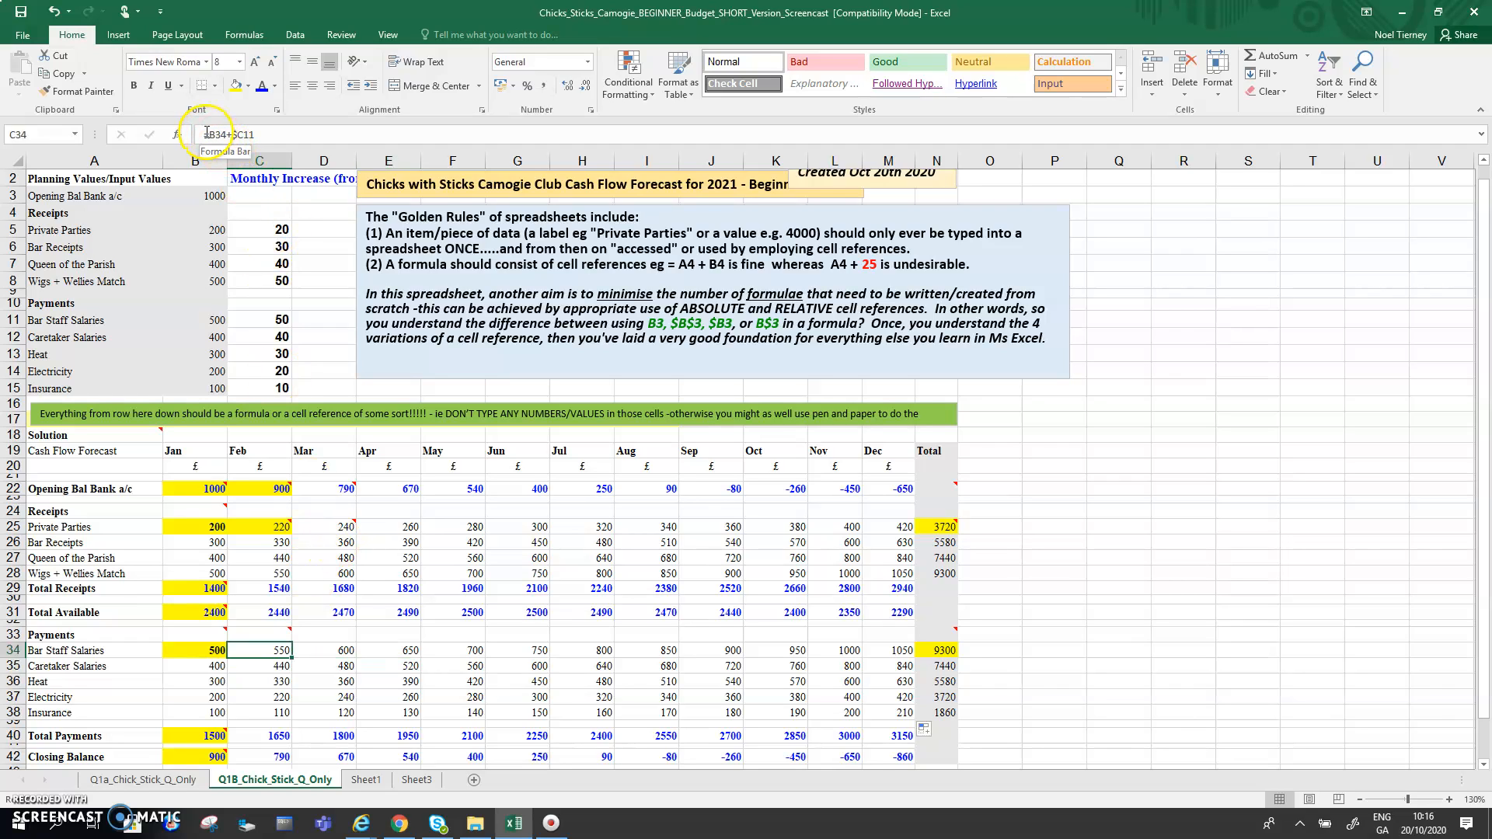
drag(206, 134, 230, 134)
click(233, 134)
drag(232, 135, 258, 134)
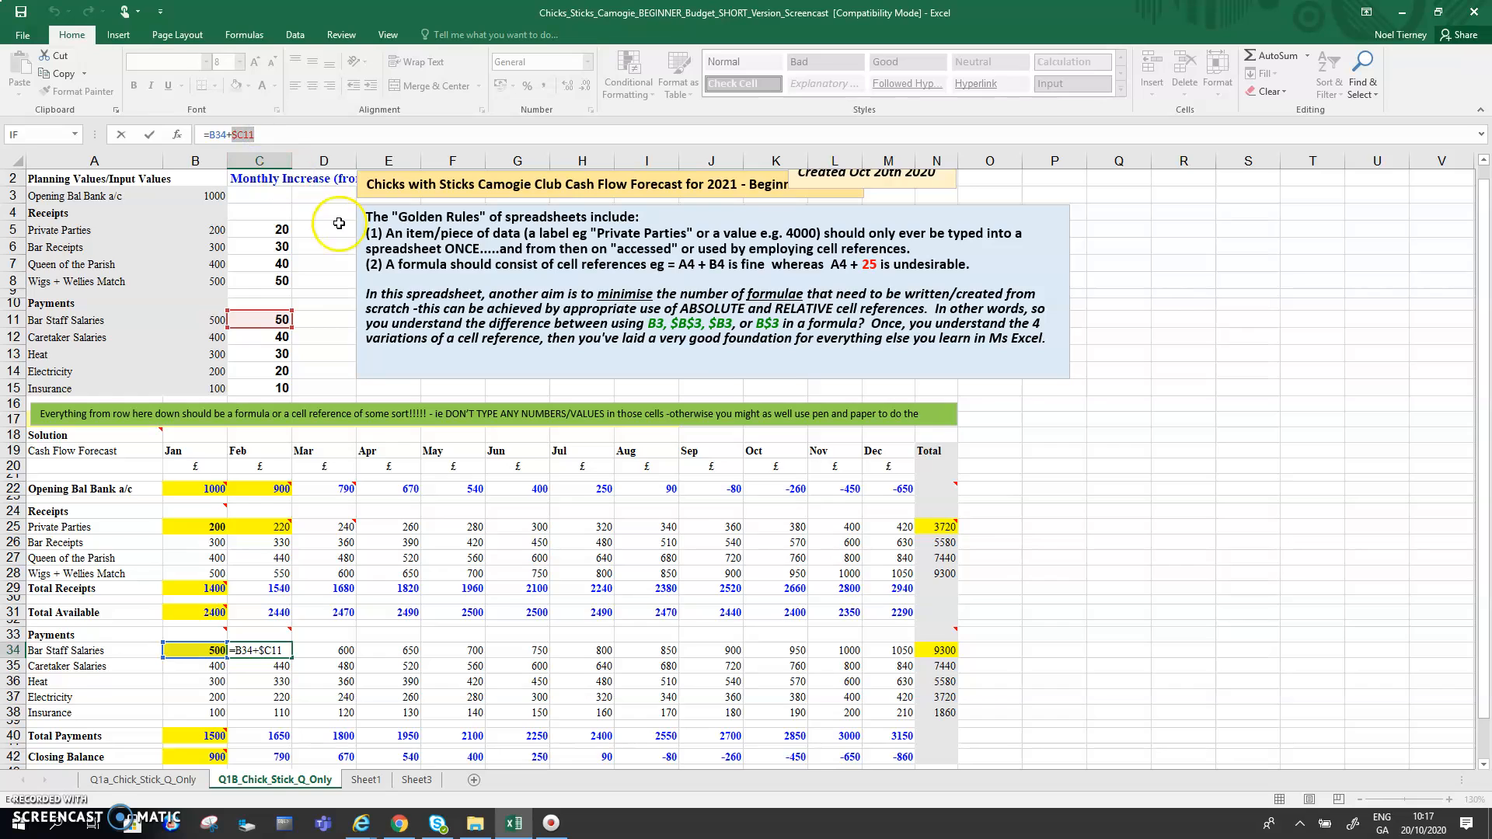
key(Escape)
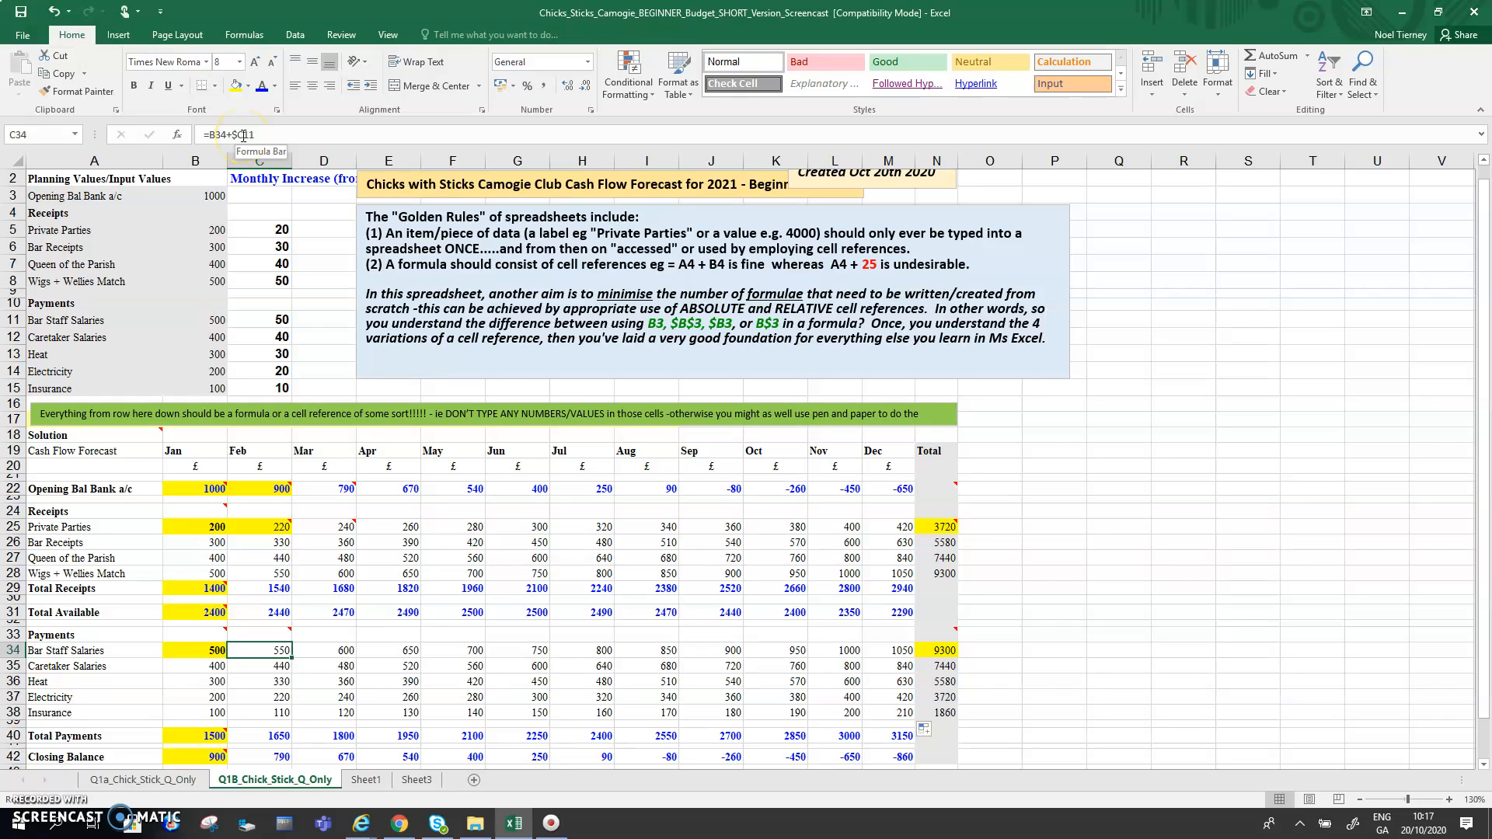
Highlight the February Bar Staff Salaries cell C34 with a yellow fill.
click(268, 655)
click(236, 86)
click(1243, 557)
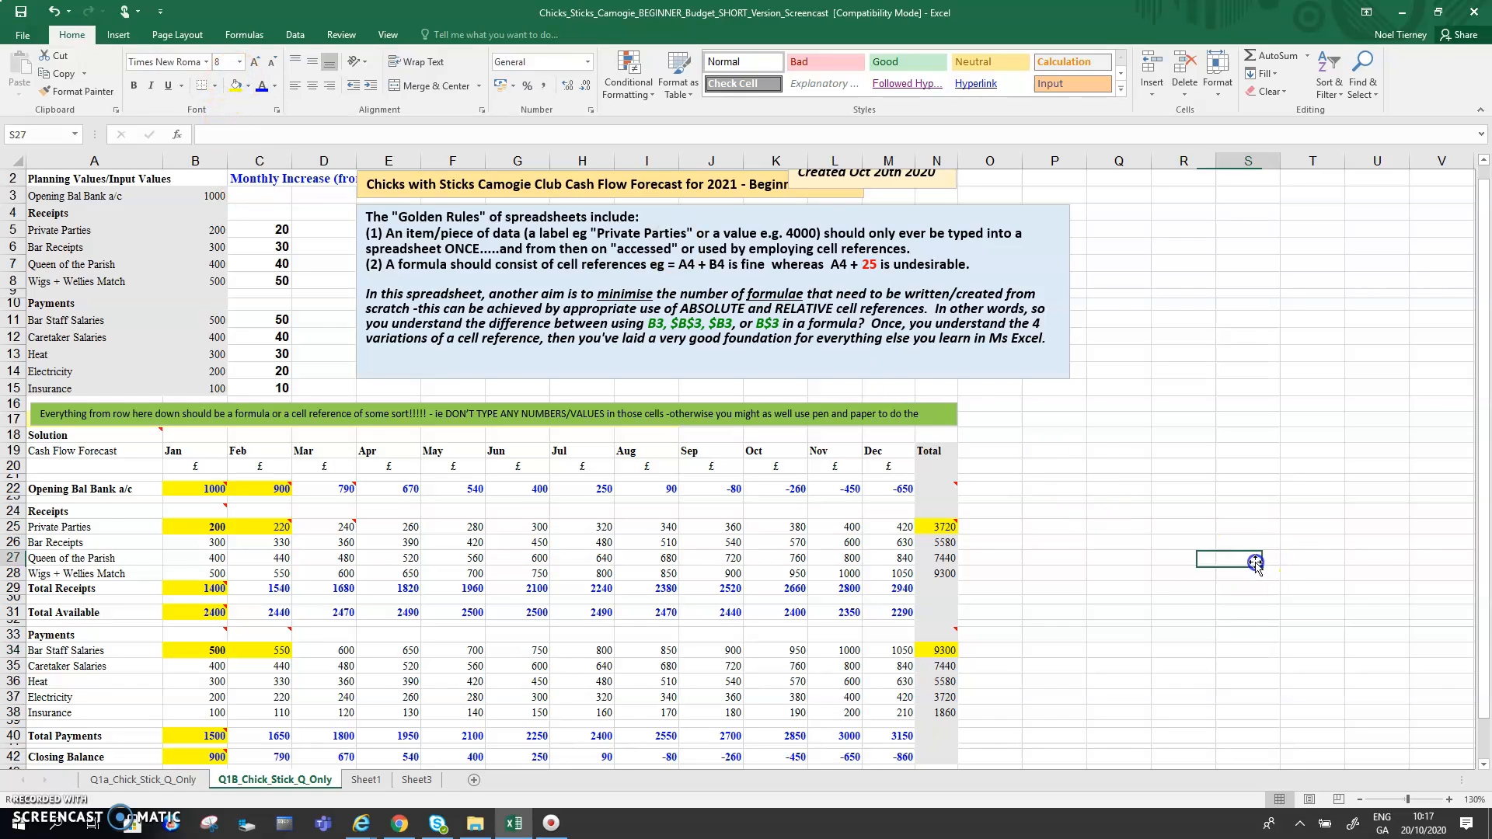
Change the level label in A1 to Intermediate Level.
drag(1483, 611, 1483, 609)
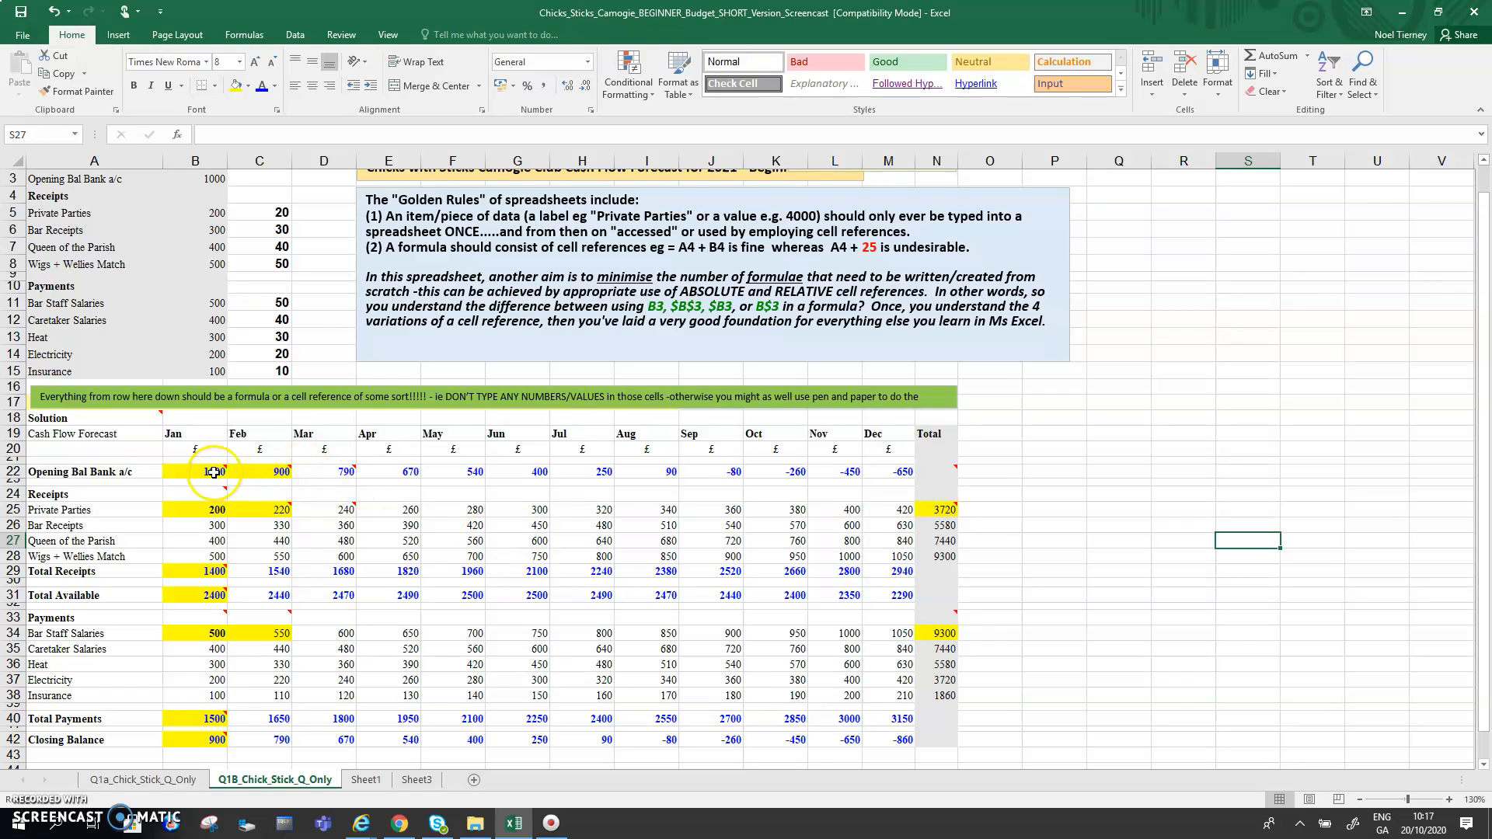
mouse_move(211, 471)
drag(1485, 337, 1485, 327)
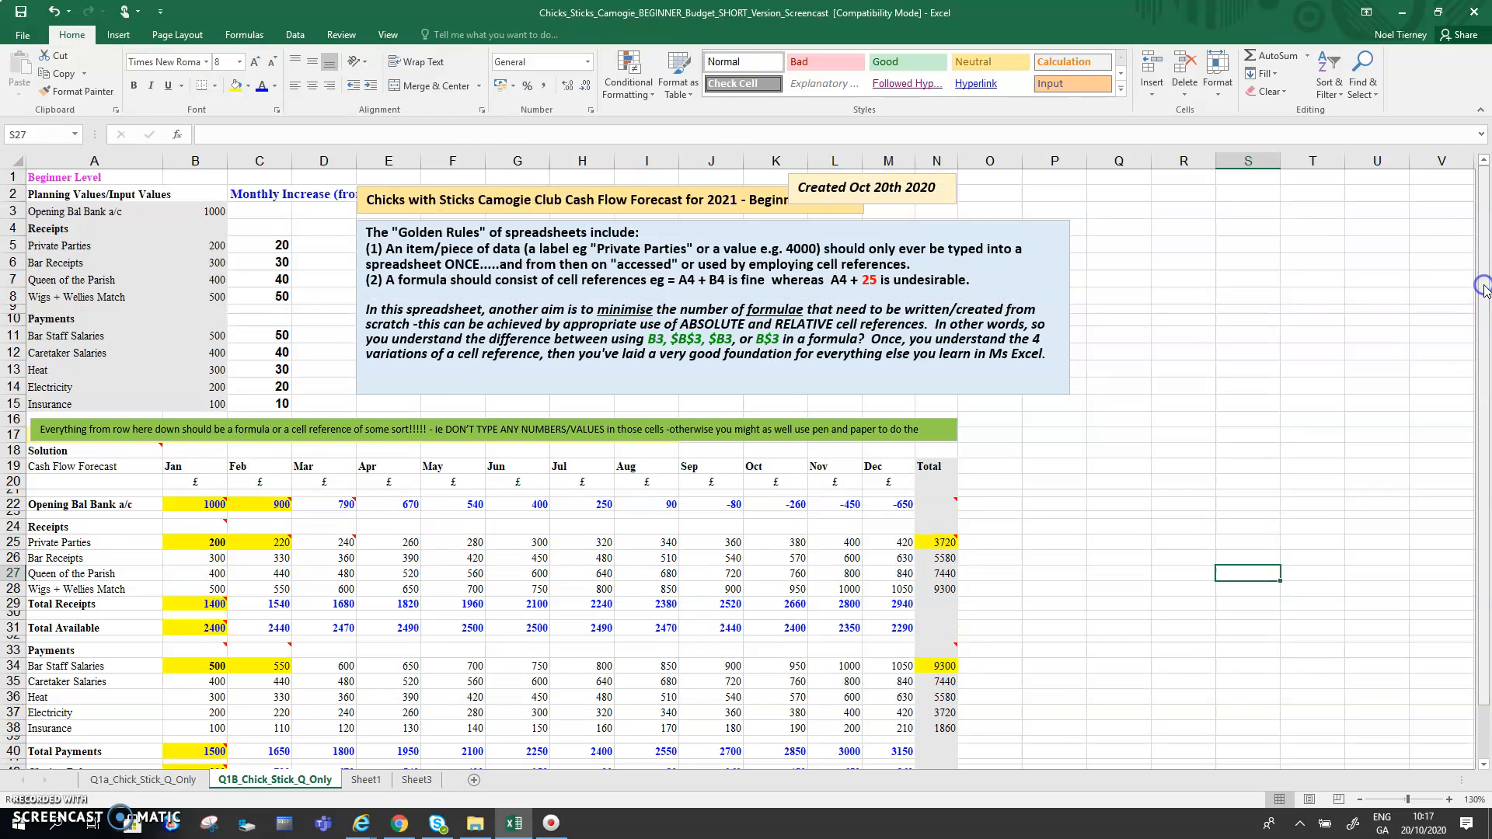
double_click(58, 183)
double_click(73, 178)
drag(72, 177, 11, 177)
text(Intermediate)
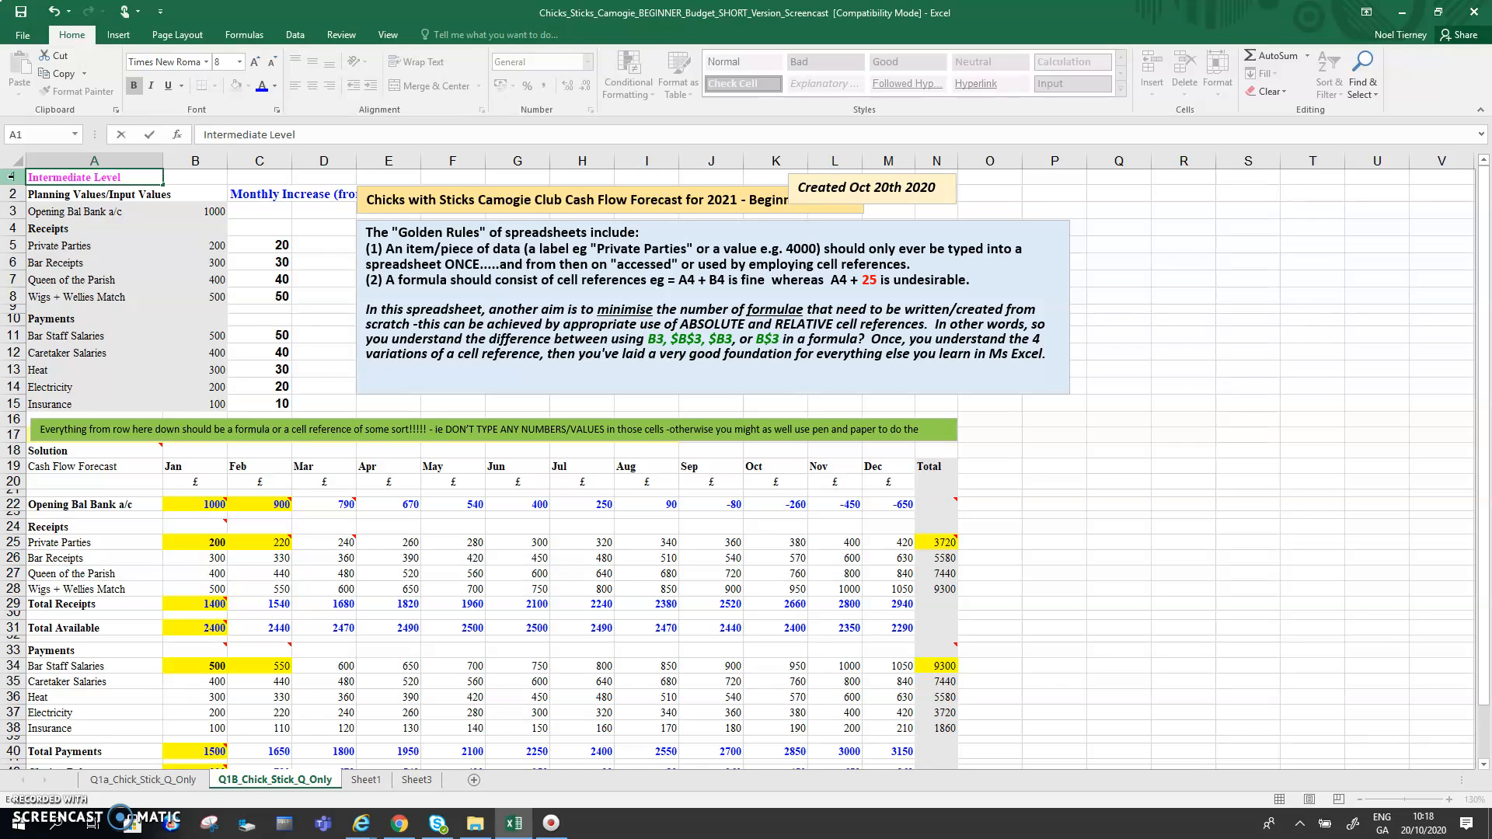
key(Return)
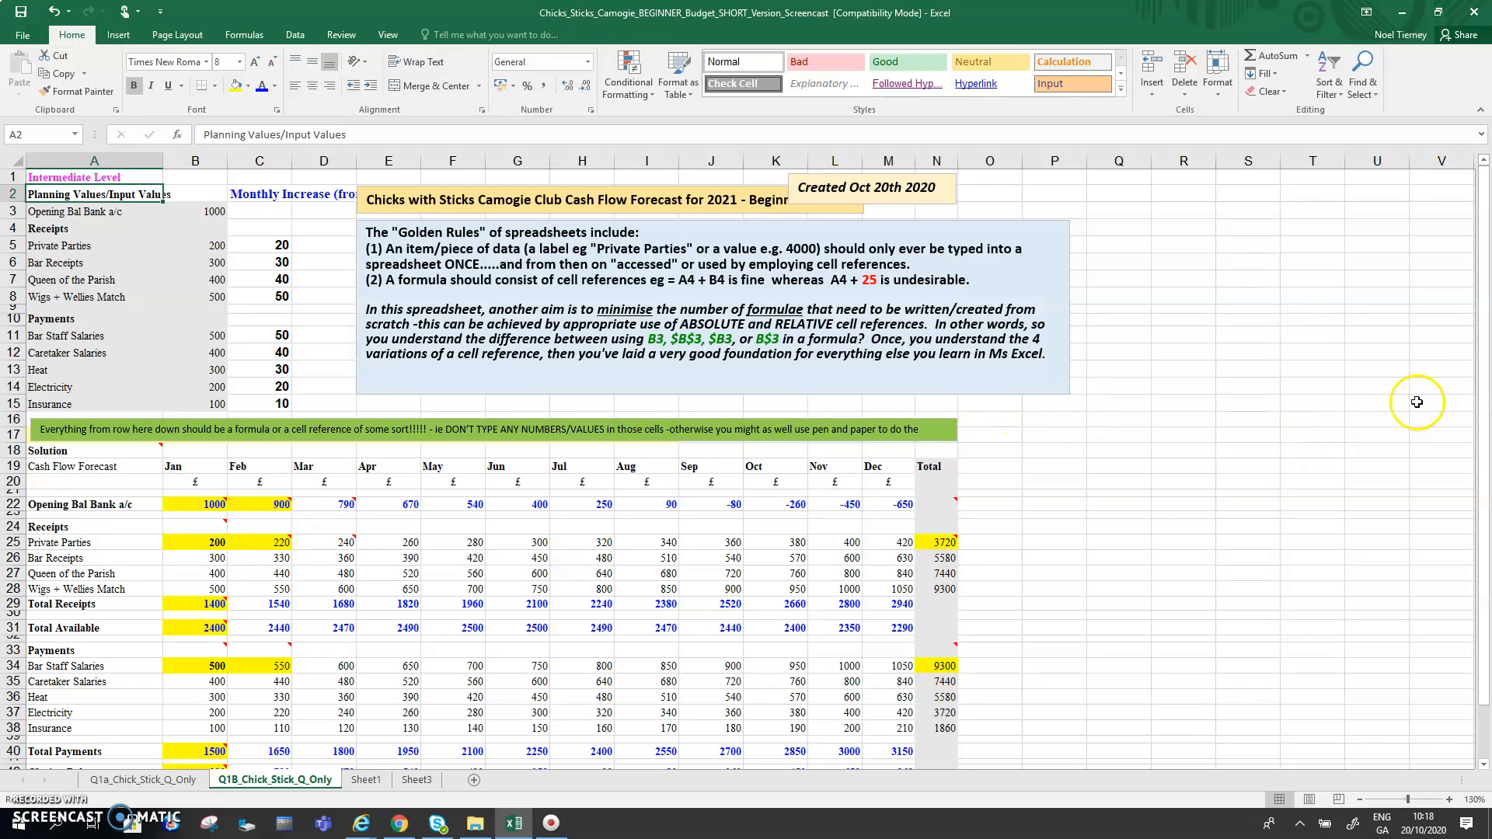
drag(1483, 364, 1478, 430)
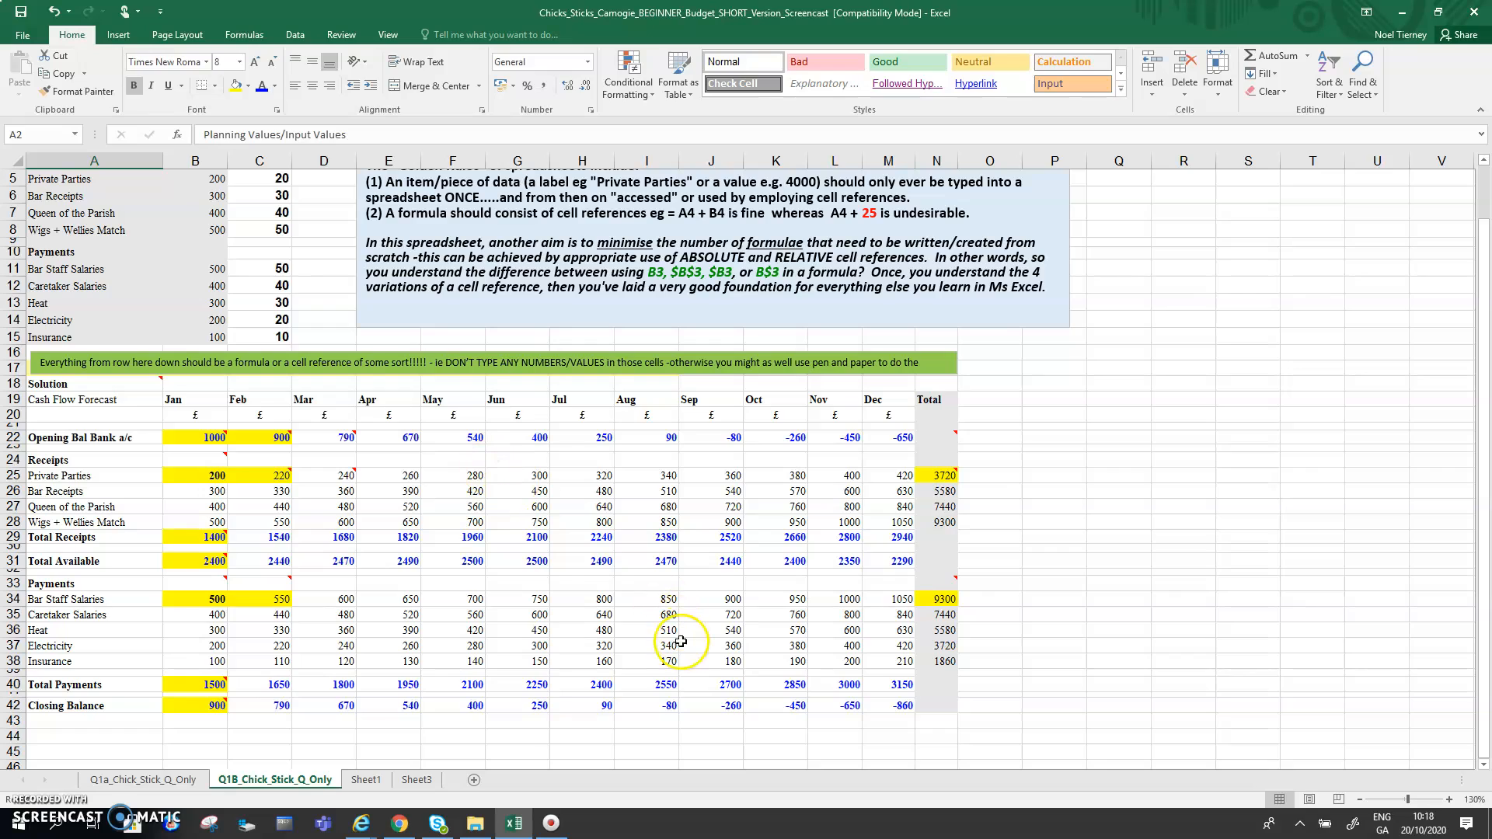